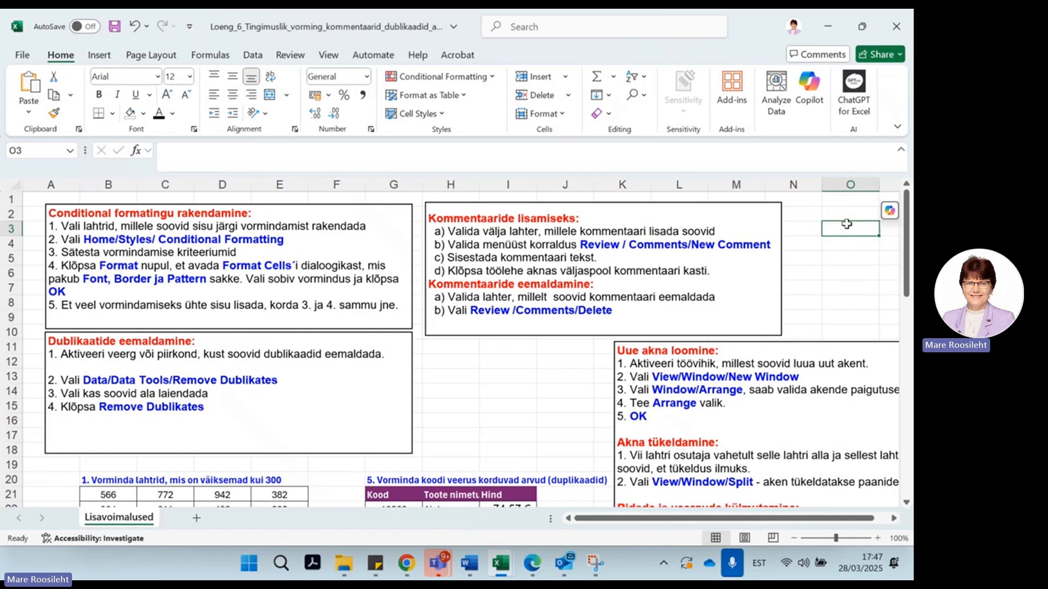
Start a Greater Than highlight rule for the number table in B21:E26
scroll(846, 224, "down", 1)
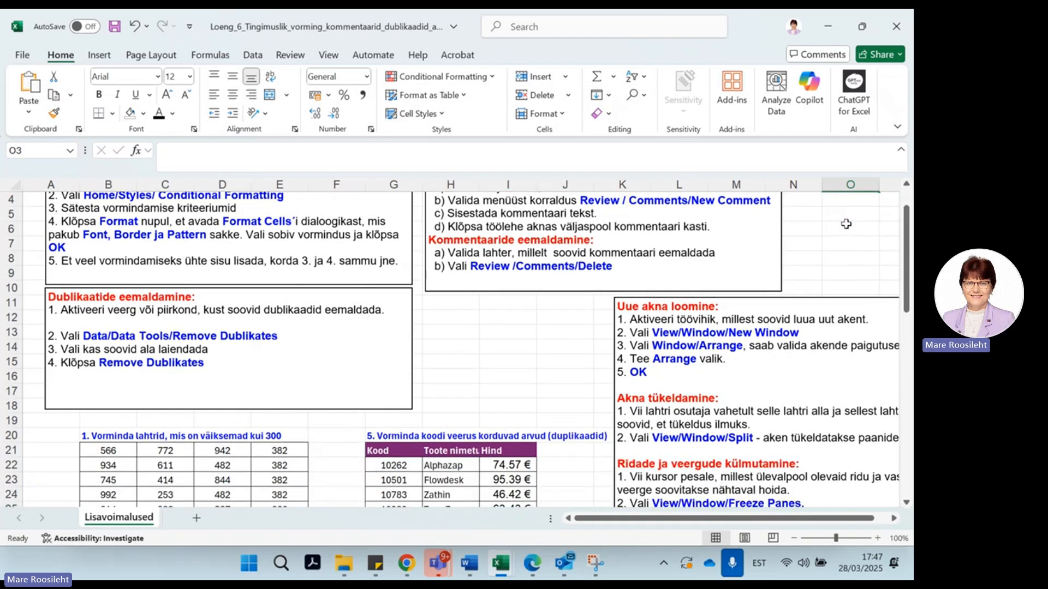
scroll(846, 224, "up", 1)
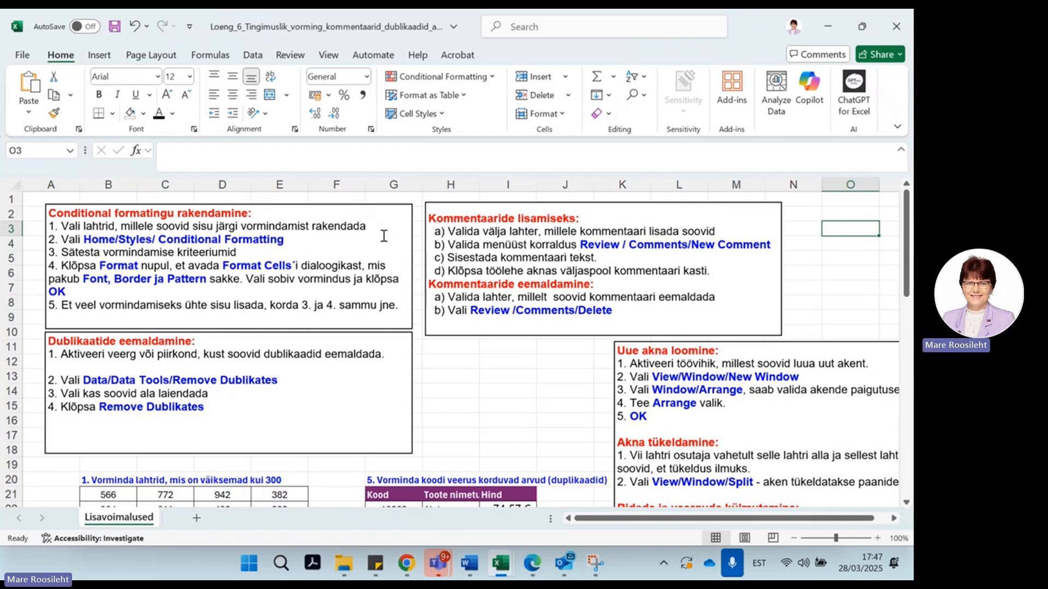
scroll(383, 236, "down", 2)
scroll(254, 392, "down", 1)
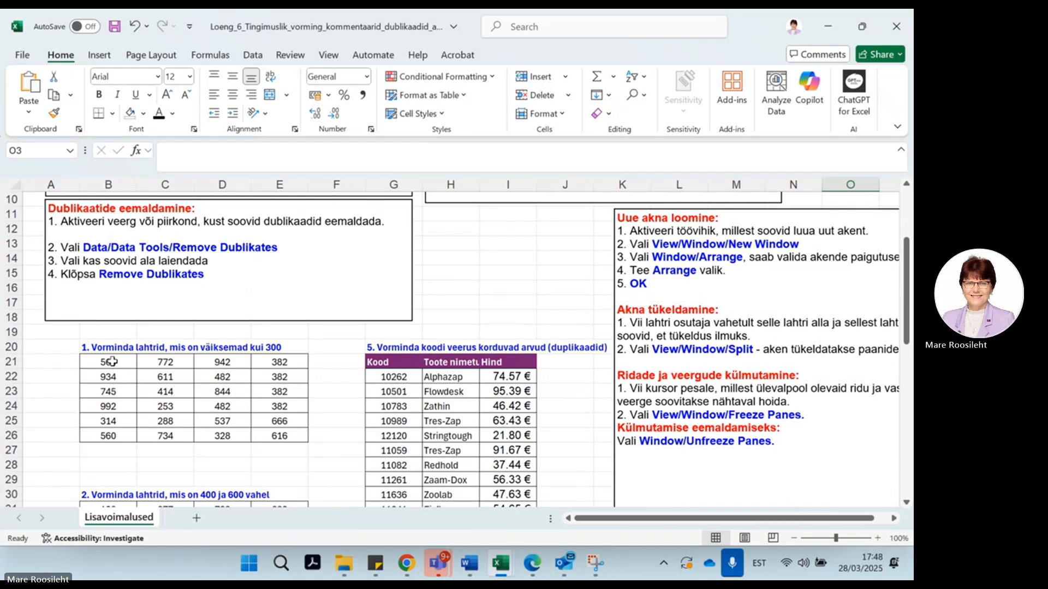
left_click_drag(112, 362, 269, 437)
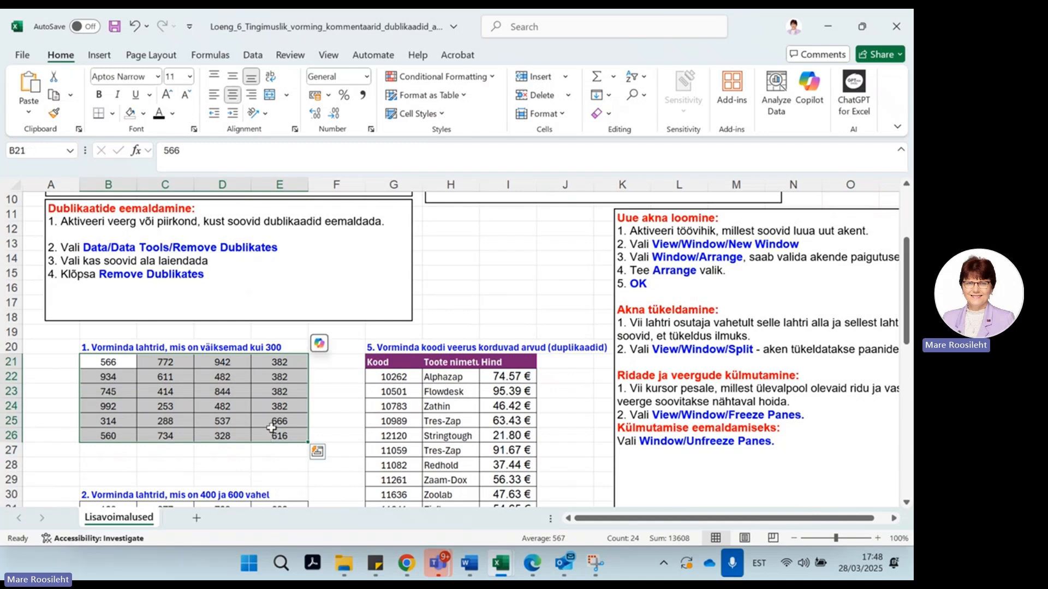
scroll(269, 437, "up", 3)
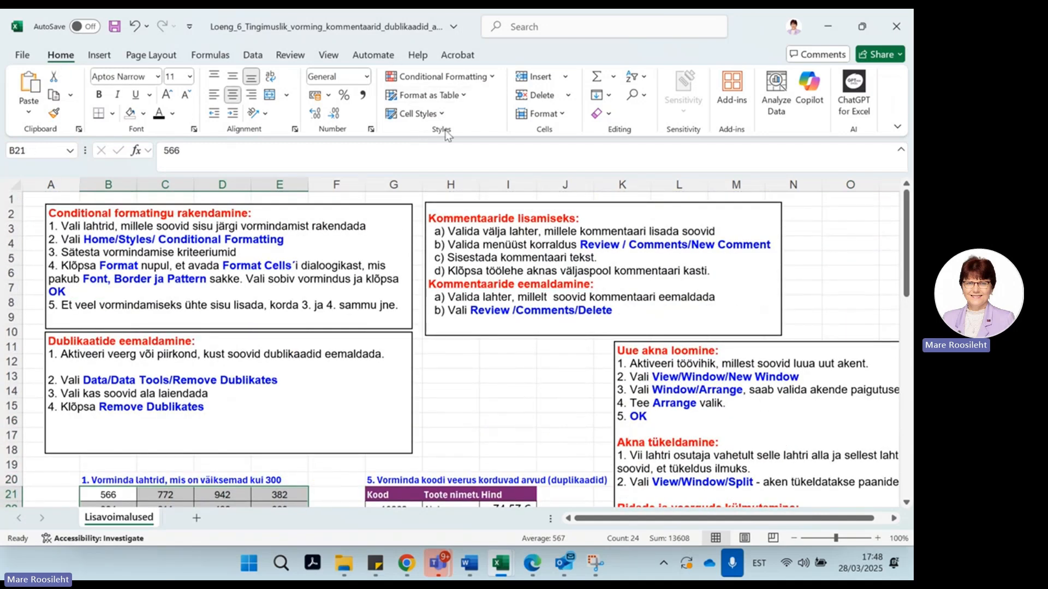
left_click(468, 82)
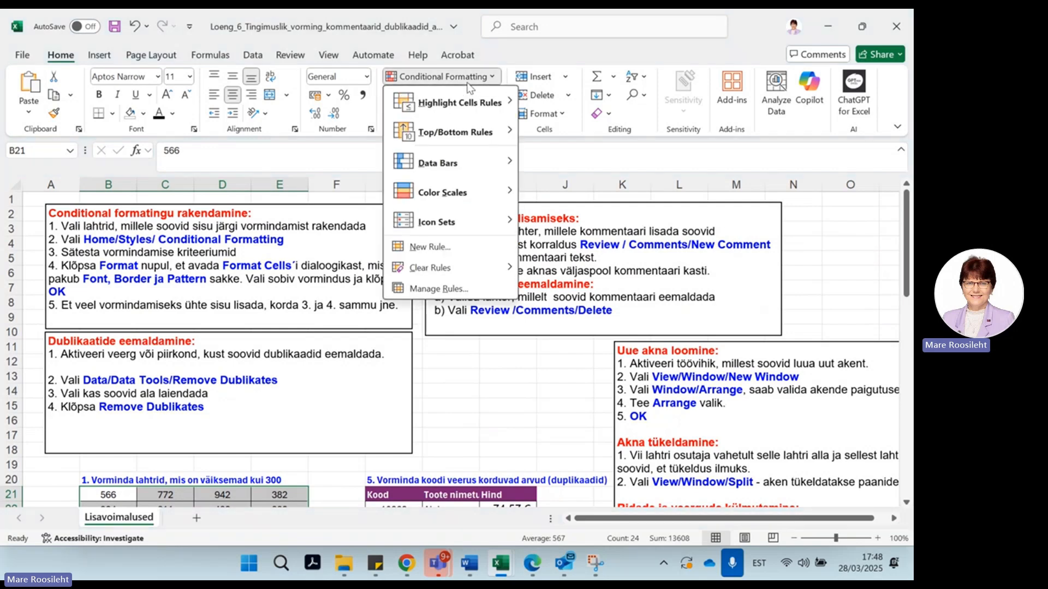
mouse_move(472, 107)
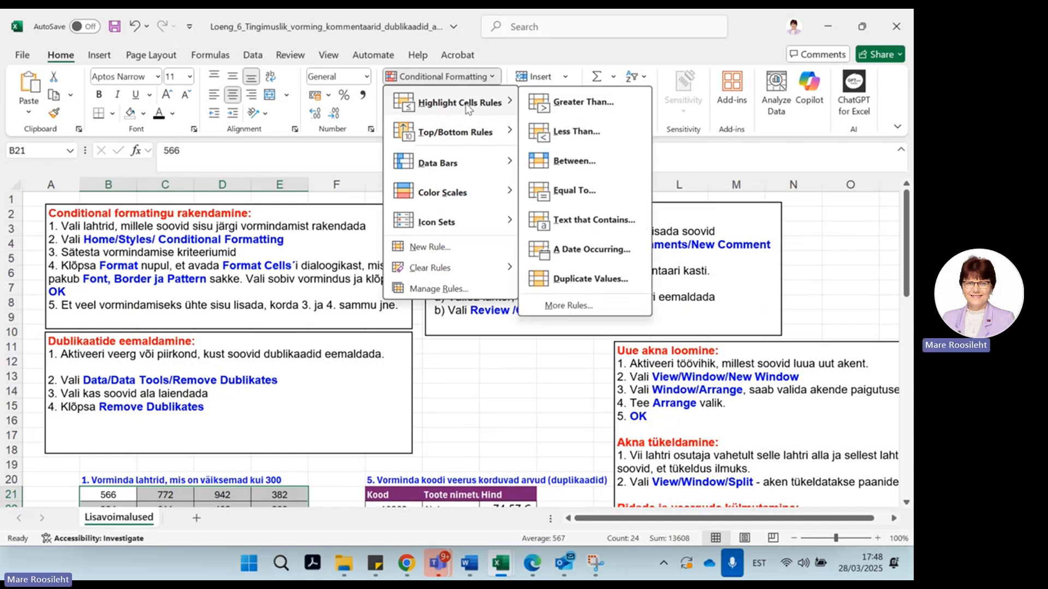
left_click(572, 107)
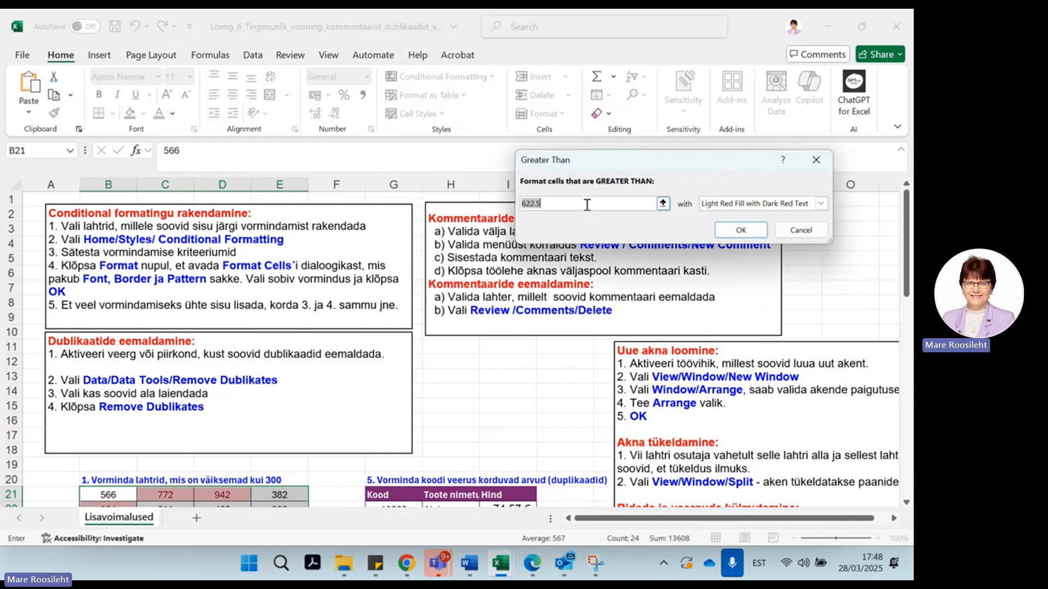
Highlight the table's values greater than 500 with Yellow Fill with Dark Yellow Text
left_click(586, 205)
type("500")
key("BackSpace")
key("BackSpace")
key("BackSpace")
key("BackSpace")
key("BackSpace")
key("BackSpace")
key("BackSpace")
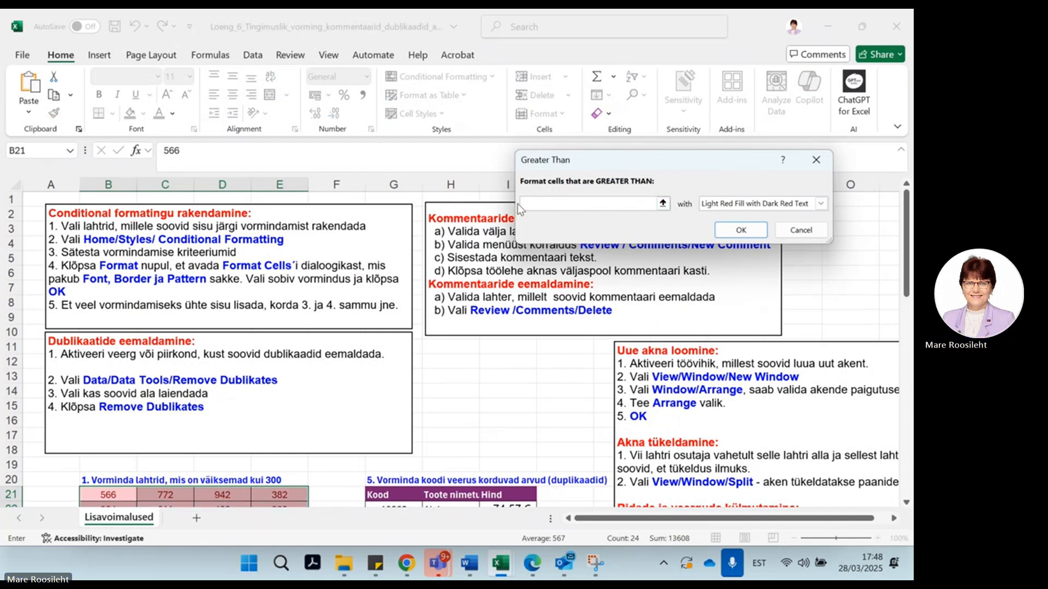
type("500")
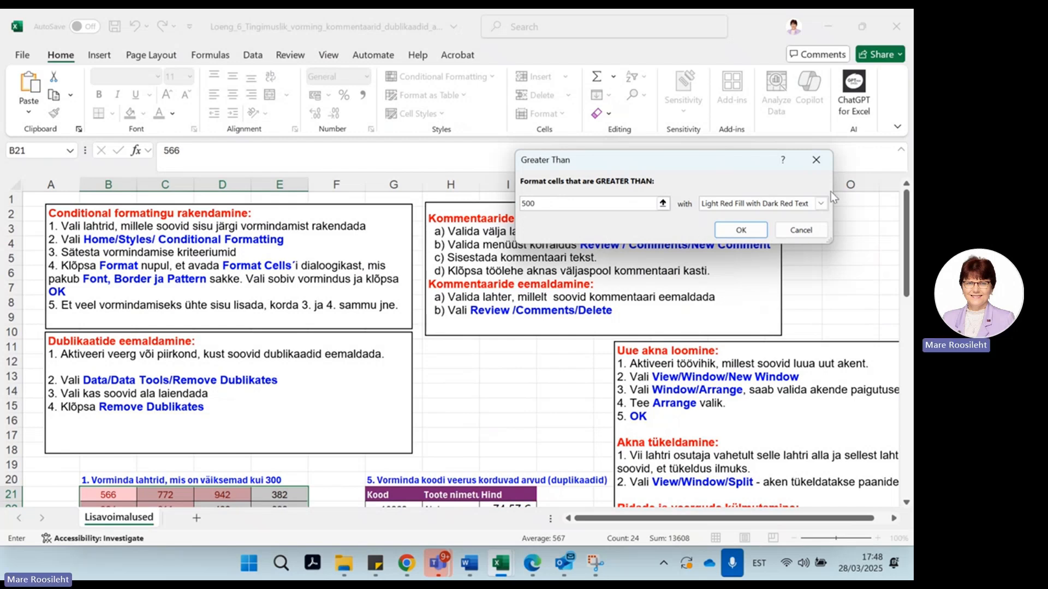
left_click(821, 204)
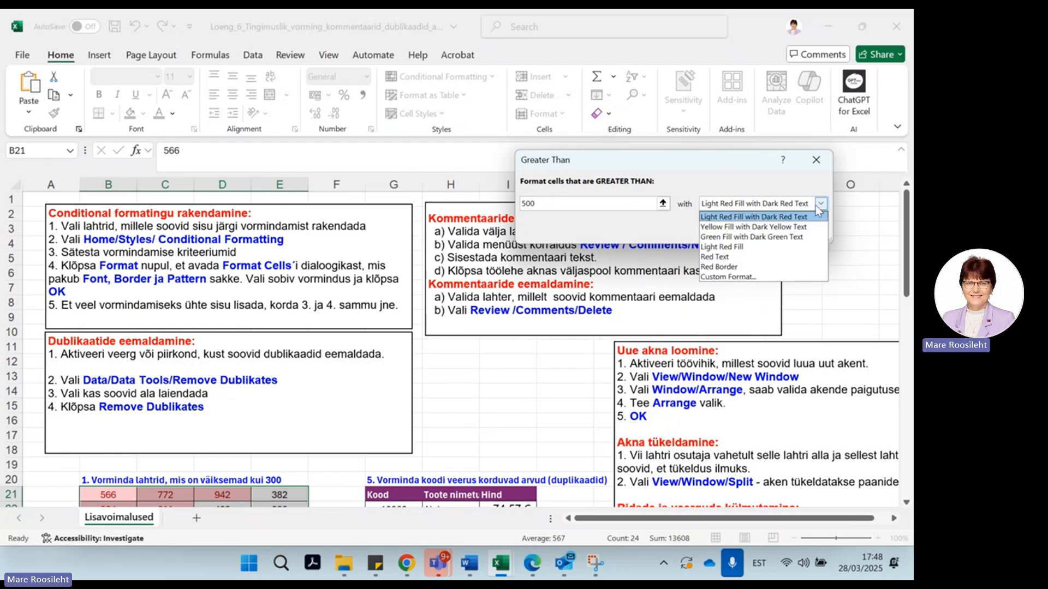
left_click(794, 227)
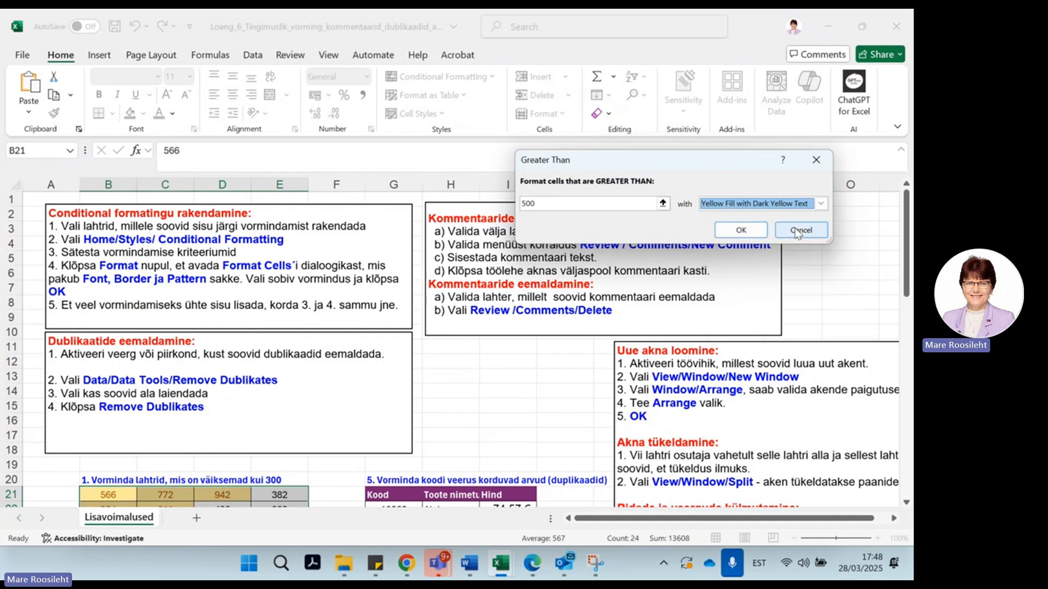
left_click(741, 230)
scroll(457, 379, "down", 4)
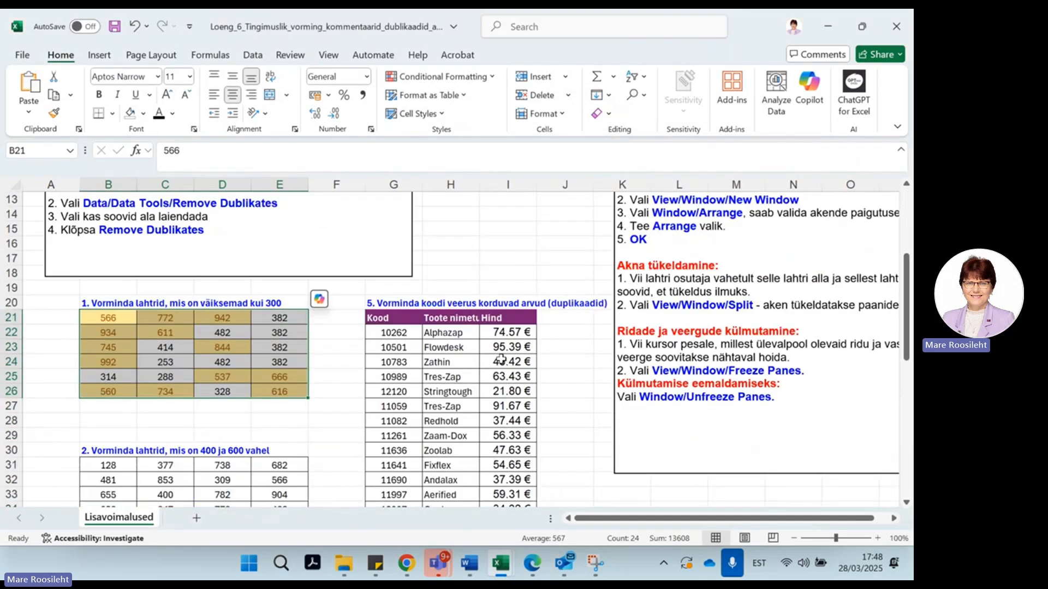
left_click(325, 346)
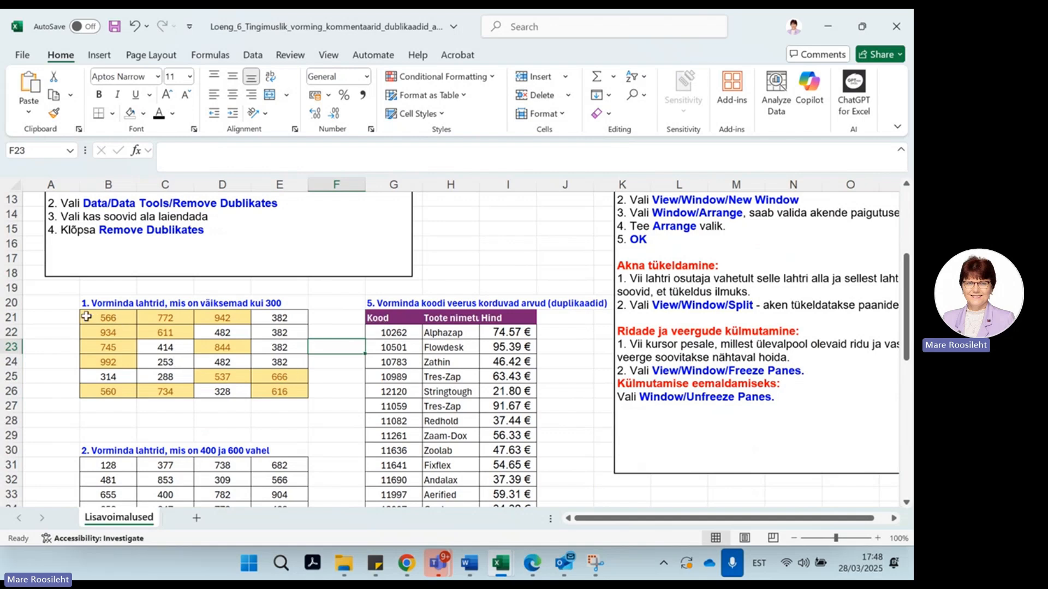
Add a Less Than rule to B21:E26 that formats values below 250 with Green Fill with Dark Green Text
left_click_drag(93, 312, 273, 389)
scroll(273, 389, "up", 4)
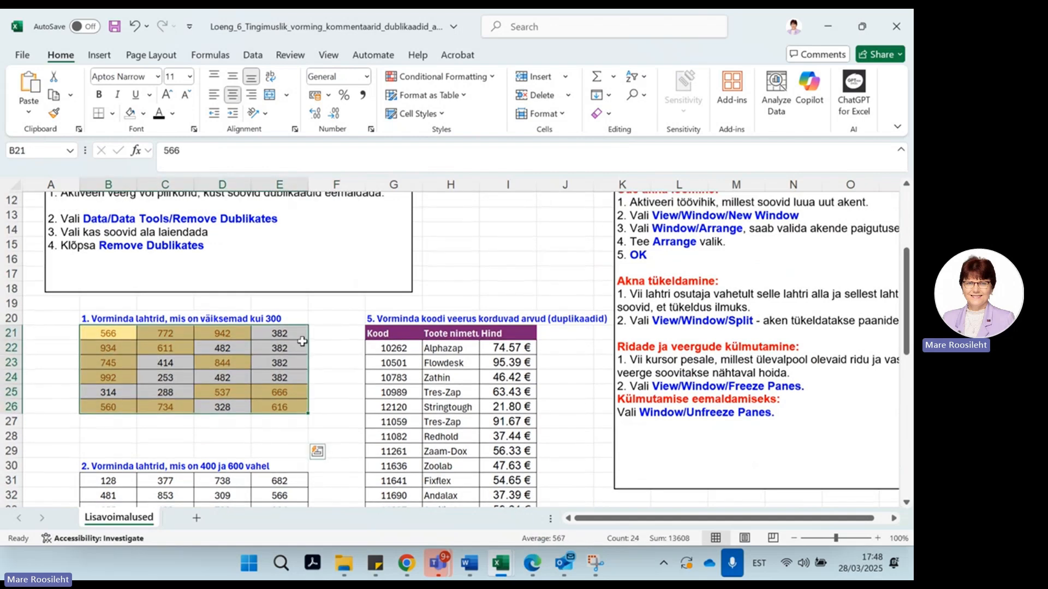
left_click(469, 76)
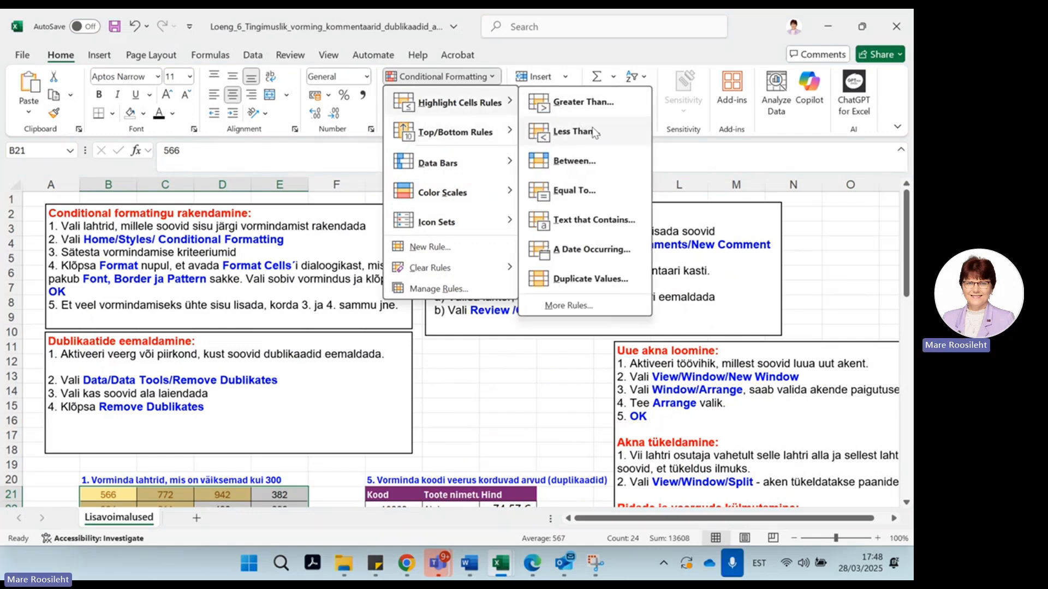
left_click(594, 134)
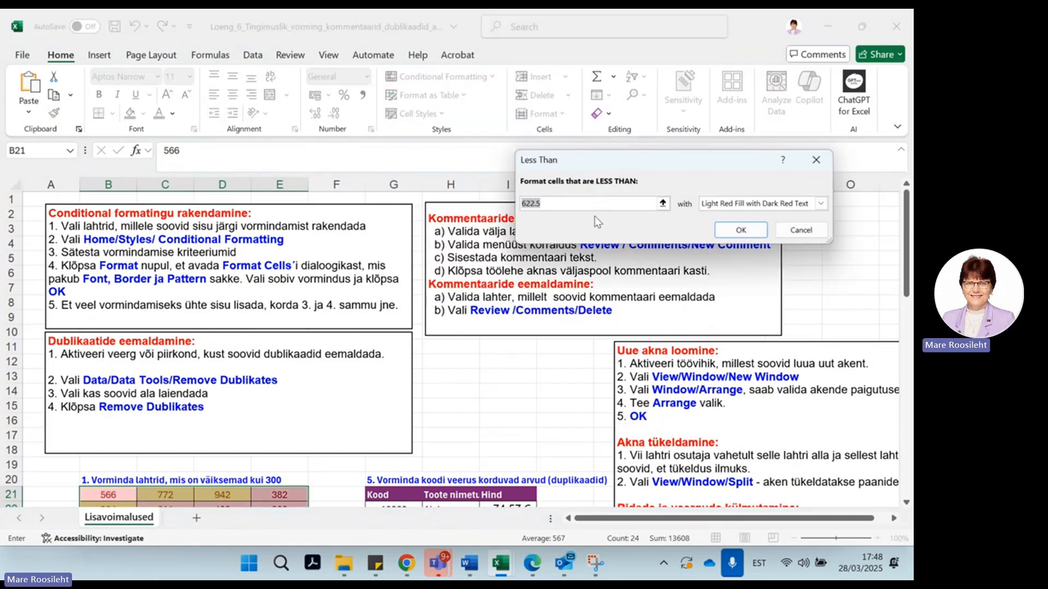
left_click(558, 205)
double_click(558, 204)
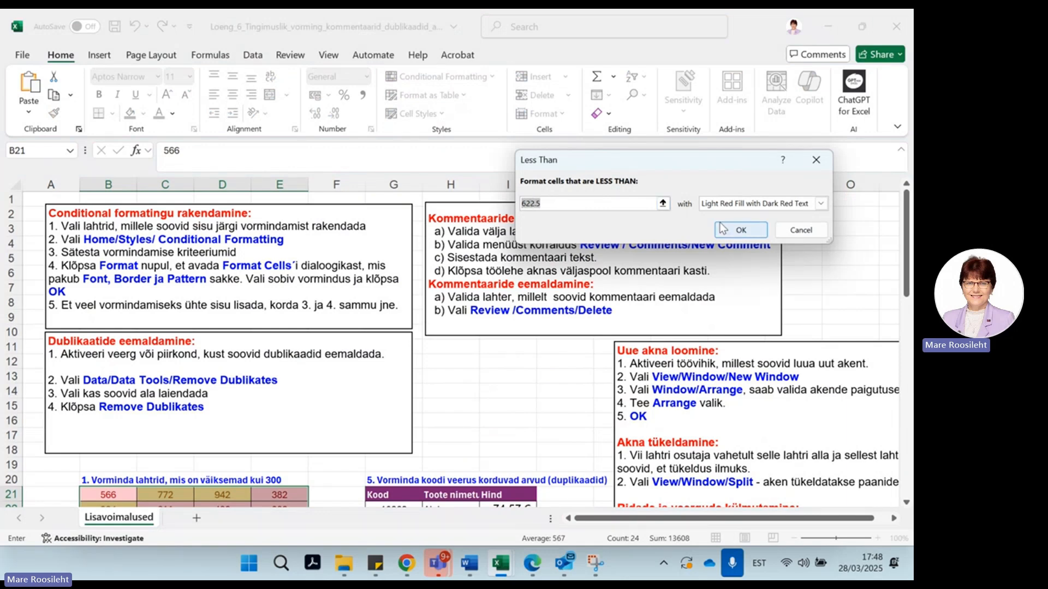
type("250")
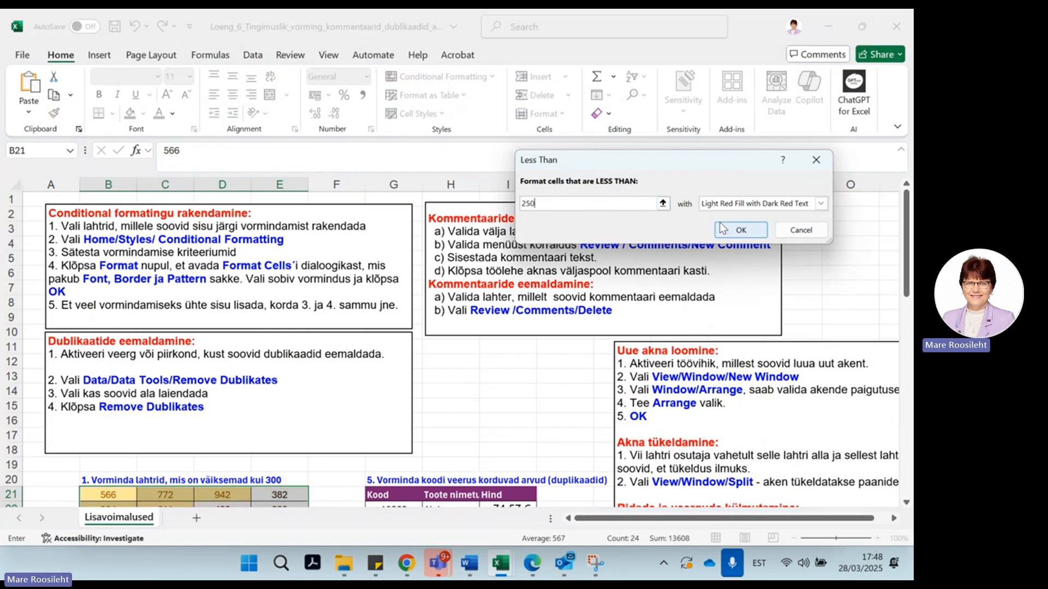
left_click(819, 203)
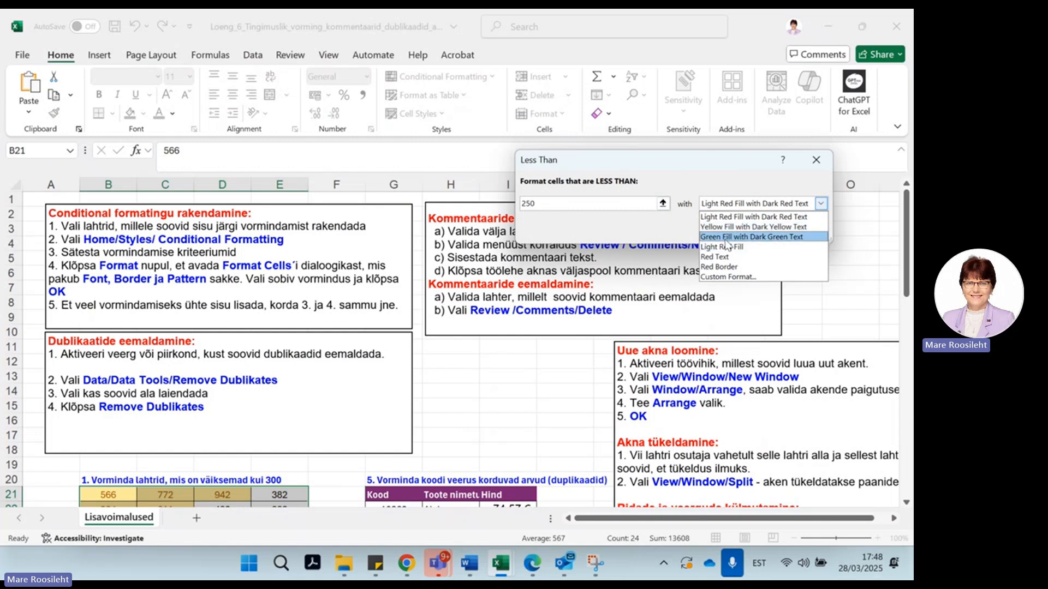
left_click(742, 248)
left_click(732, 227)
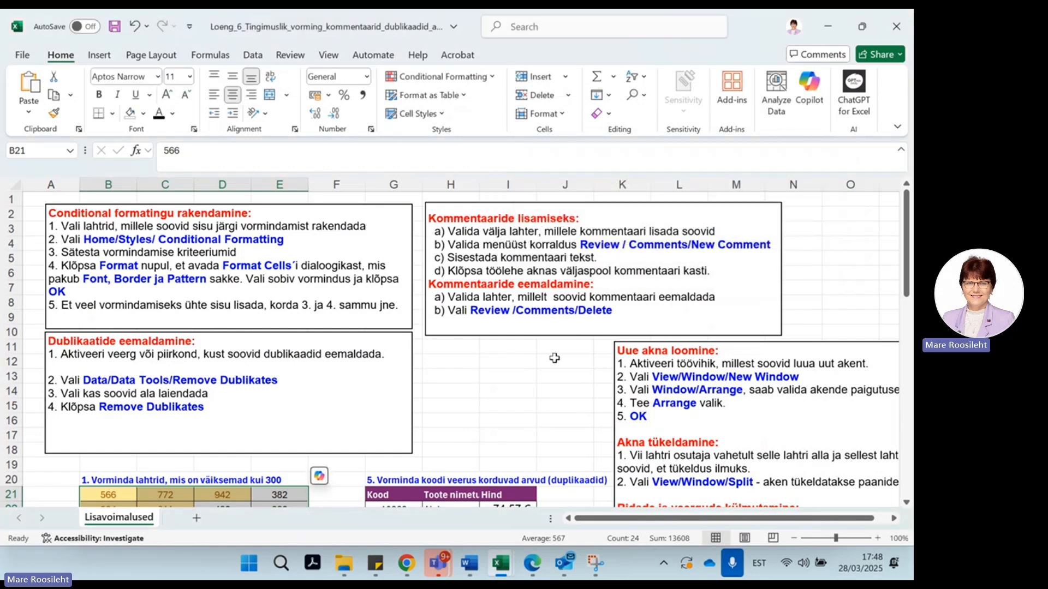
scroll(575, 339, "down", 4)
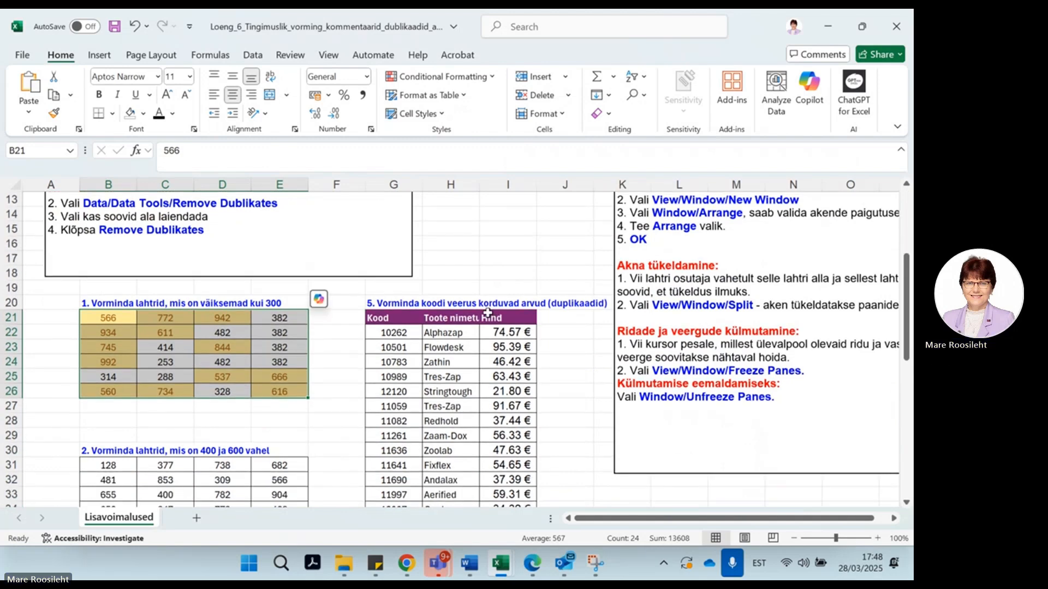
Add another Less Than rule to B21:E26, formatting values below 280 with Green Fill with Dark Green Text
scroll(416, 224, "up", 4)
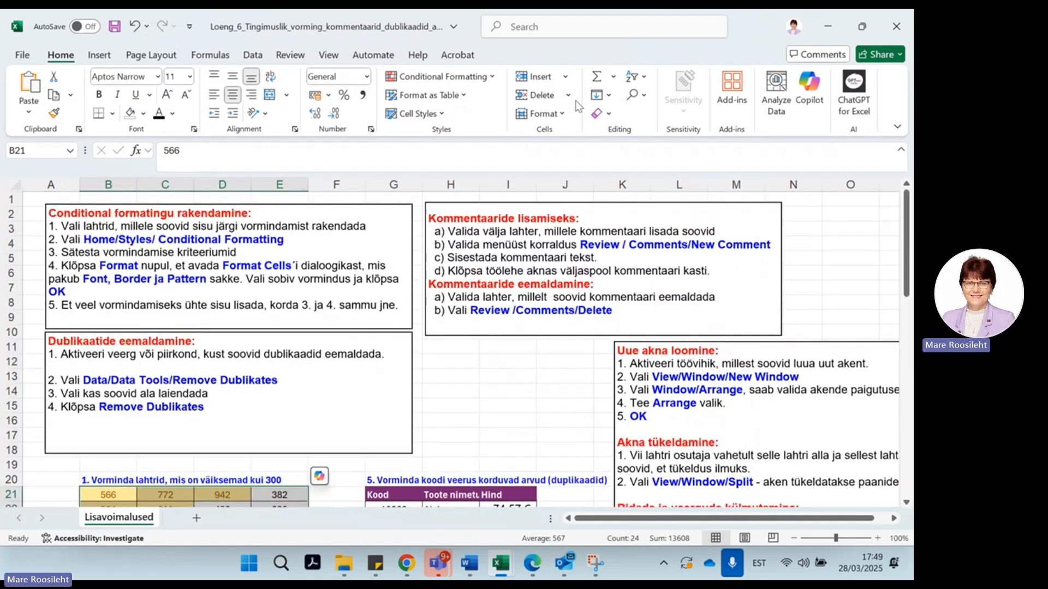
left_click(447, 78)
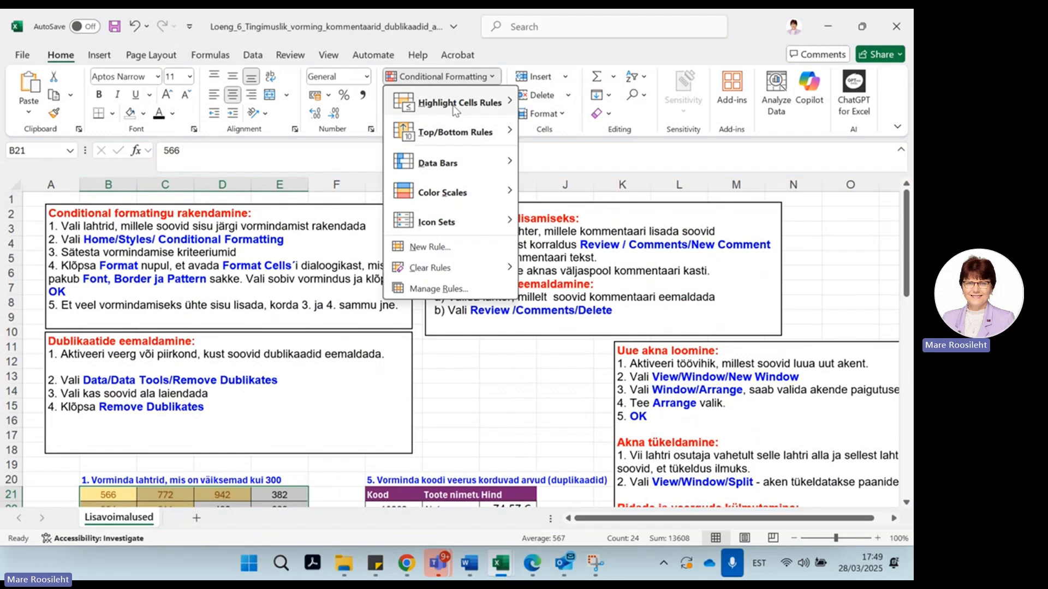
mouse_move(456, 103)
left_click(578, 136)
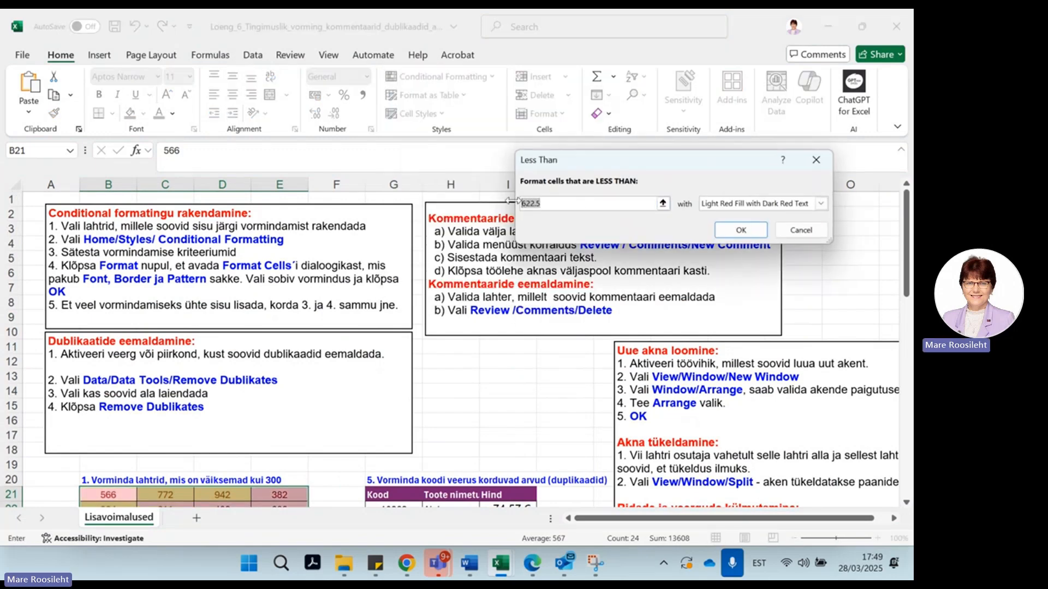
type("280")
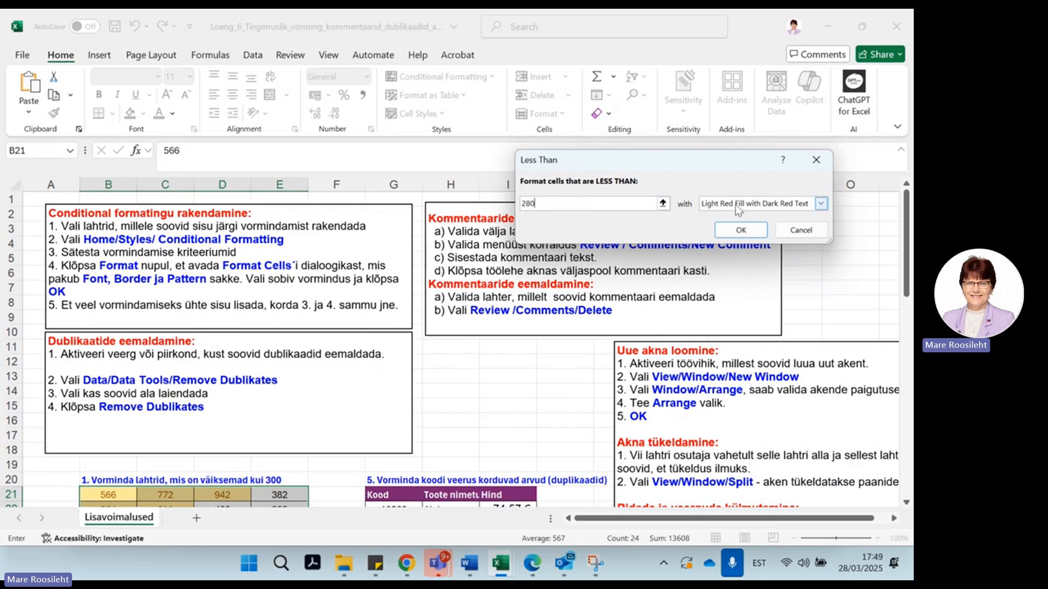
left_click(819, 204)
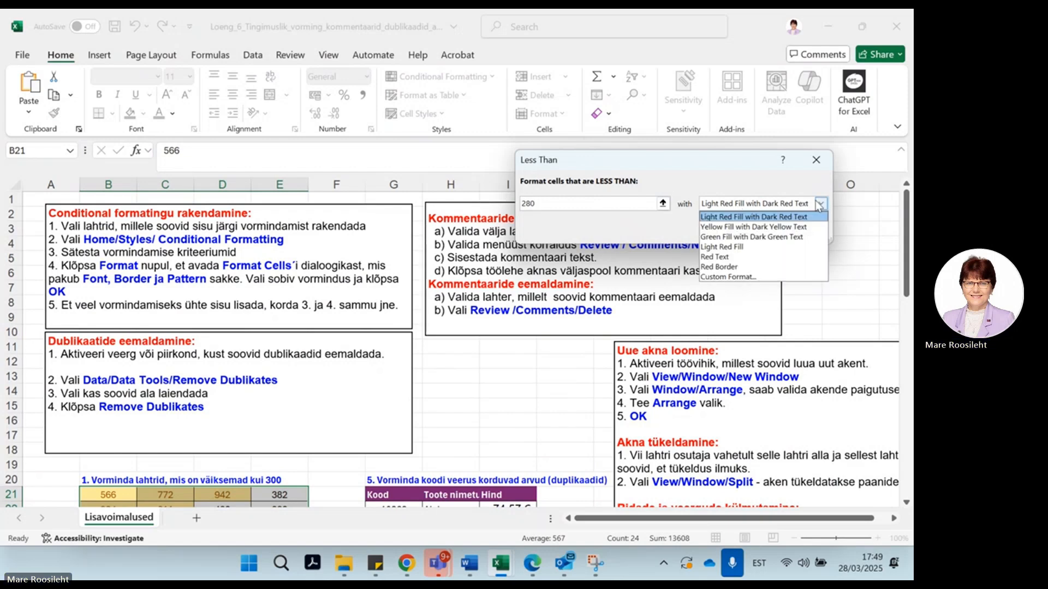
left_click(741, 238)
left_click(733, 227)
left_click(521, 389)
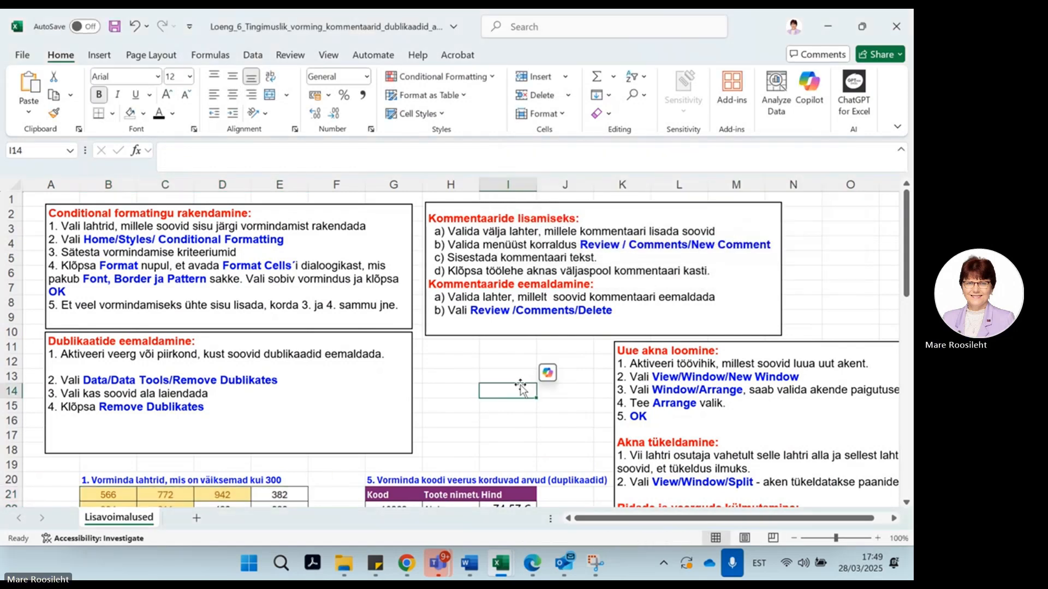
scroll(521, 388, "down", 3)
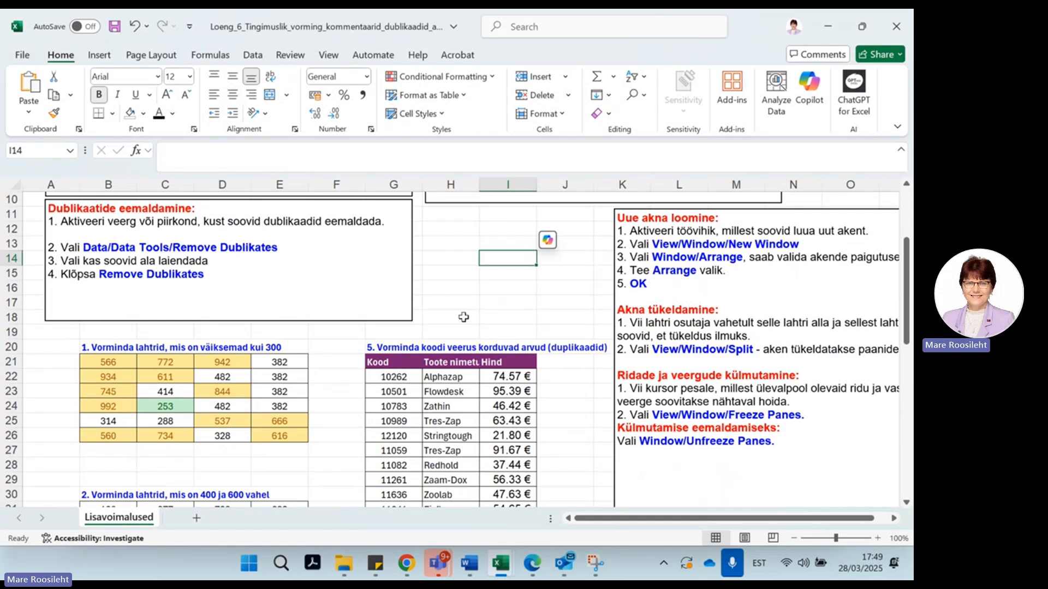
Look through the remaining exercise tables and the product list on the worksheet
scroll(455, 273, "up", 1)
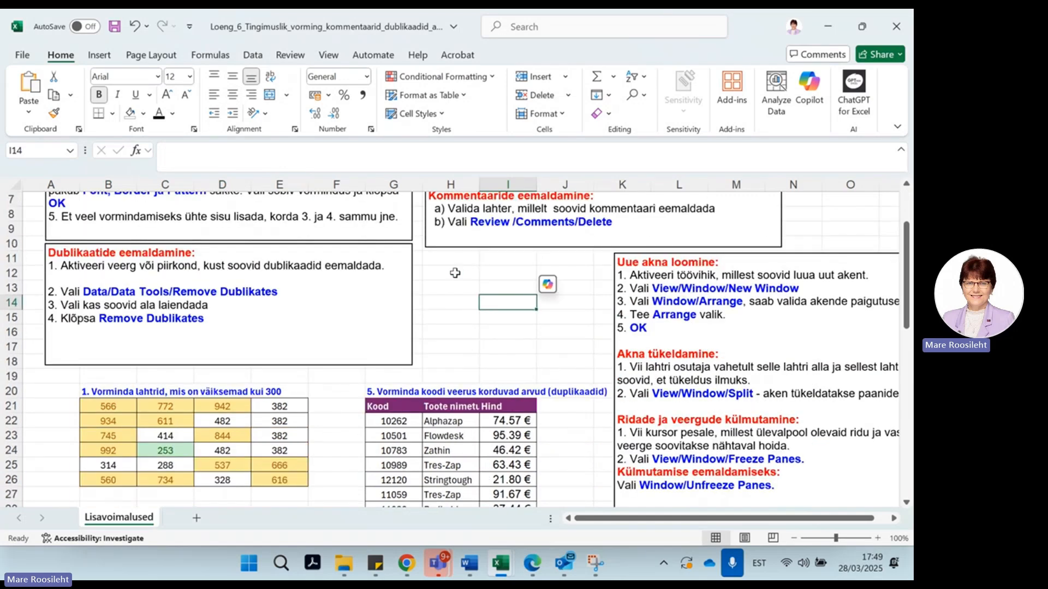
scroll(455, 273, "down", 3)
scroll(435, 300, "down", 2)
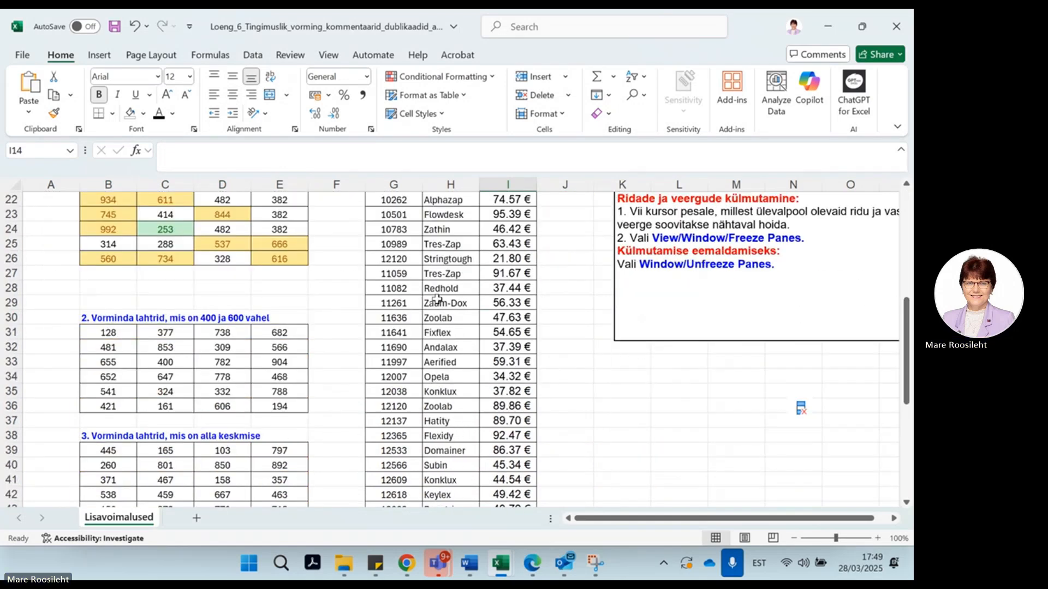
scroll(437, 273, "up", 3)
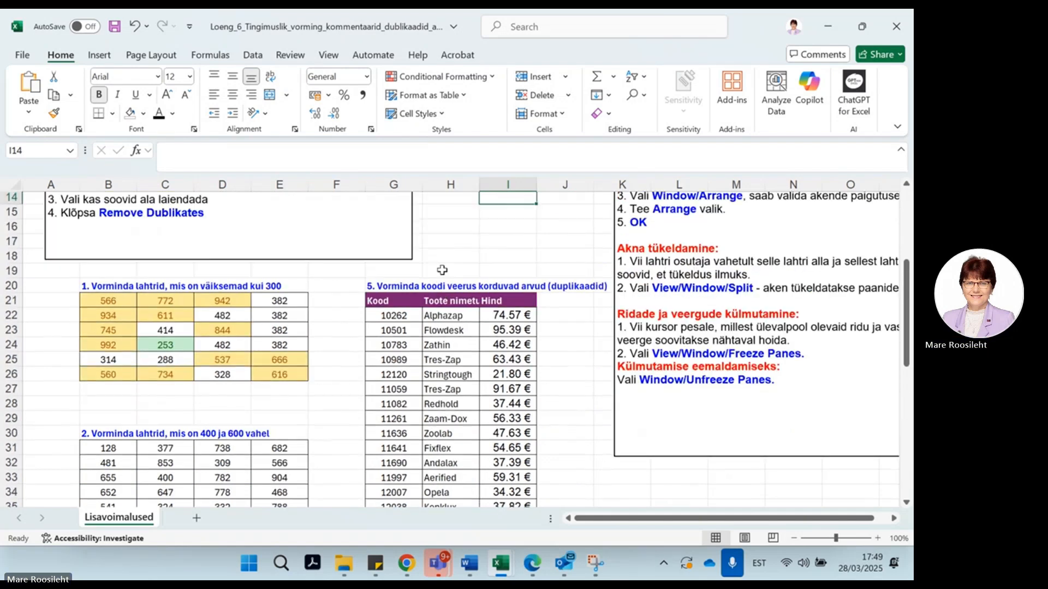
scroll(431, 278, "down", 9)
scroll(436, 287, "up", 5)
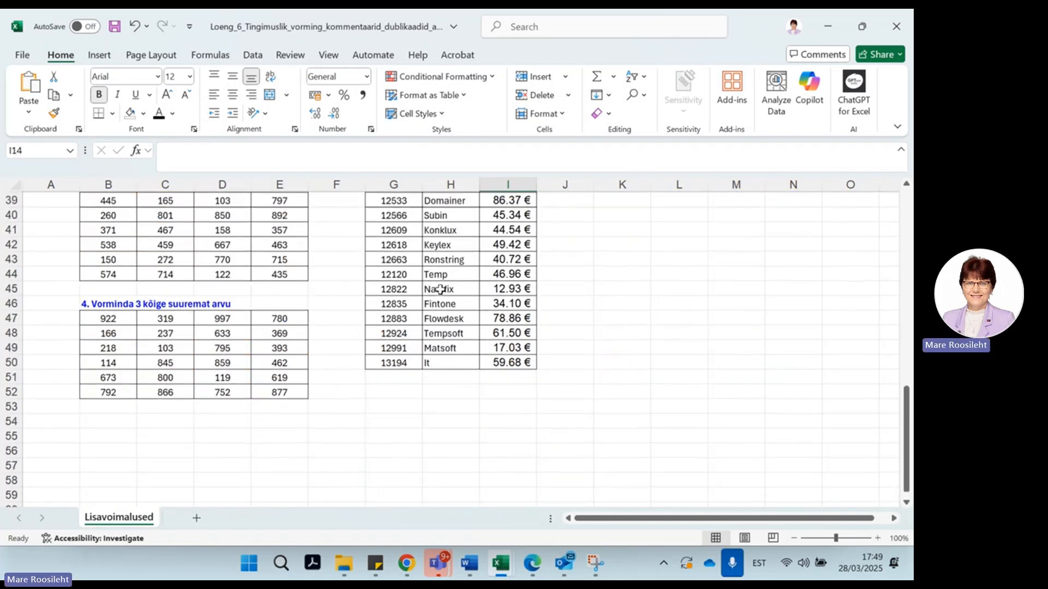
scroll(440, 290, "up", 3)
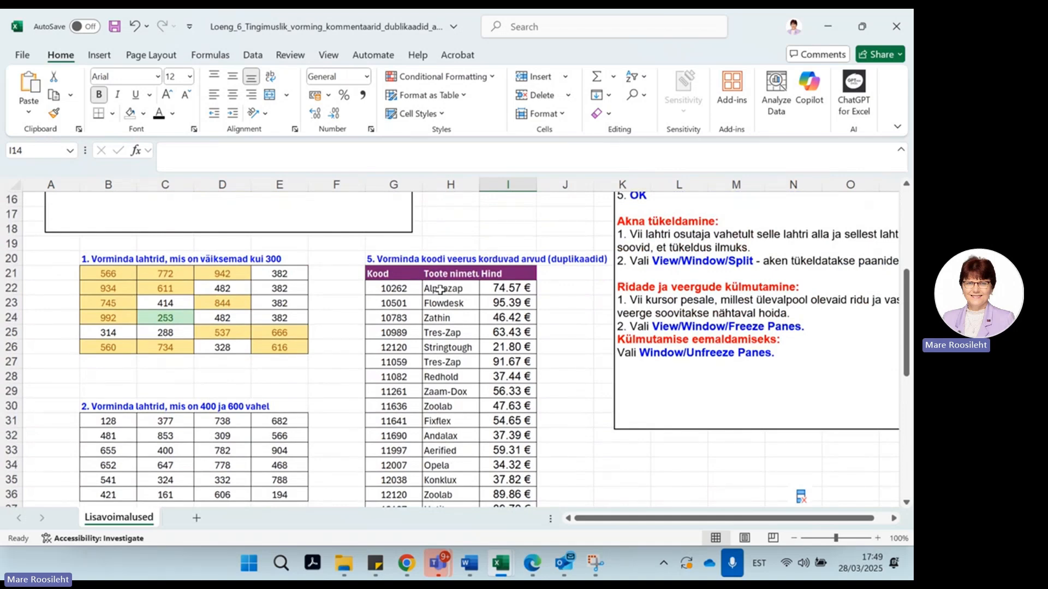
left_click_drag(439, 290, 460, 334)
scroll(461, 321, "up", 4)
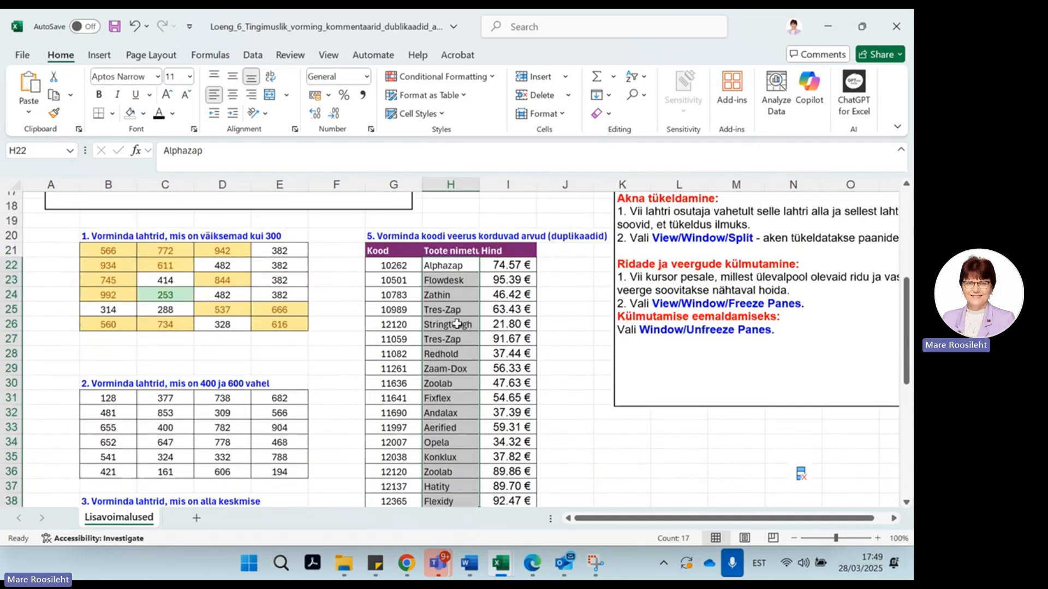
scroll(457, 324, "down", 2)
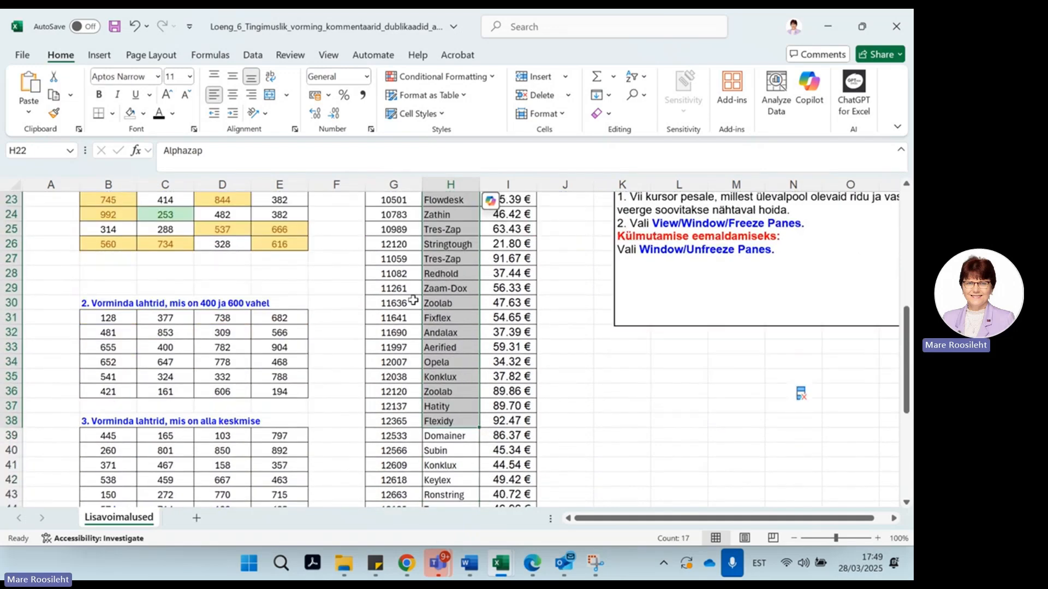
scroll(413, 300, "up", 2)
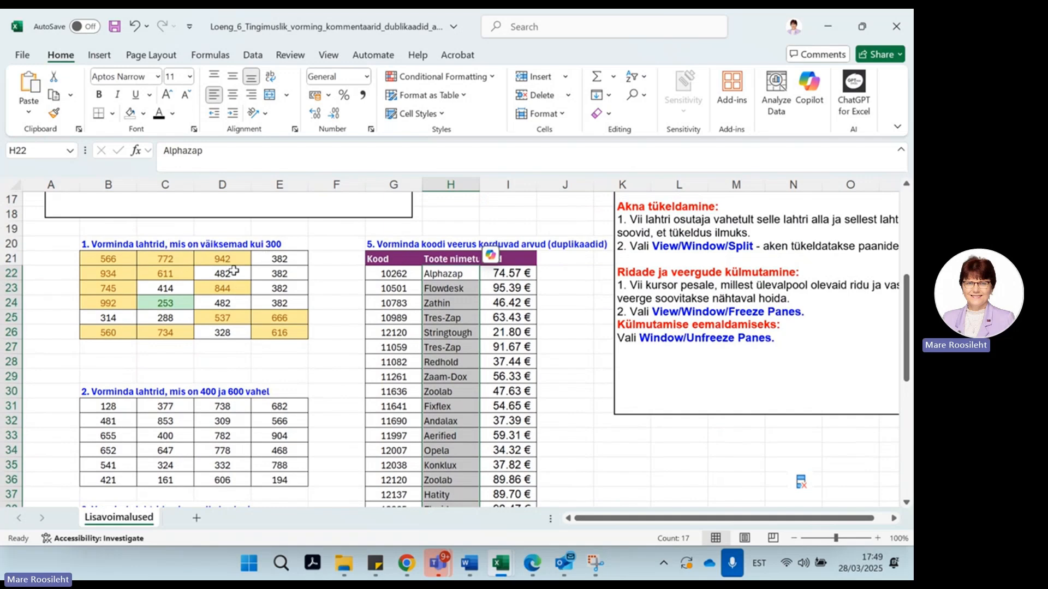
Clear all conditional formatting rules from the first exercise table, B21:E26
left_click_drag(90, 257, 273, 329)
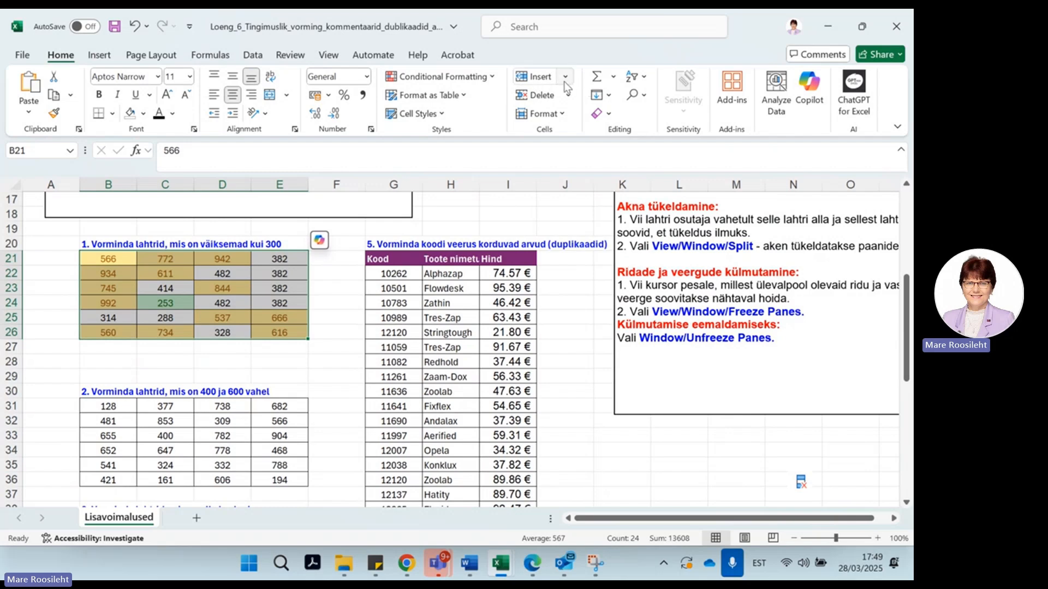
left_click(489, 78)
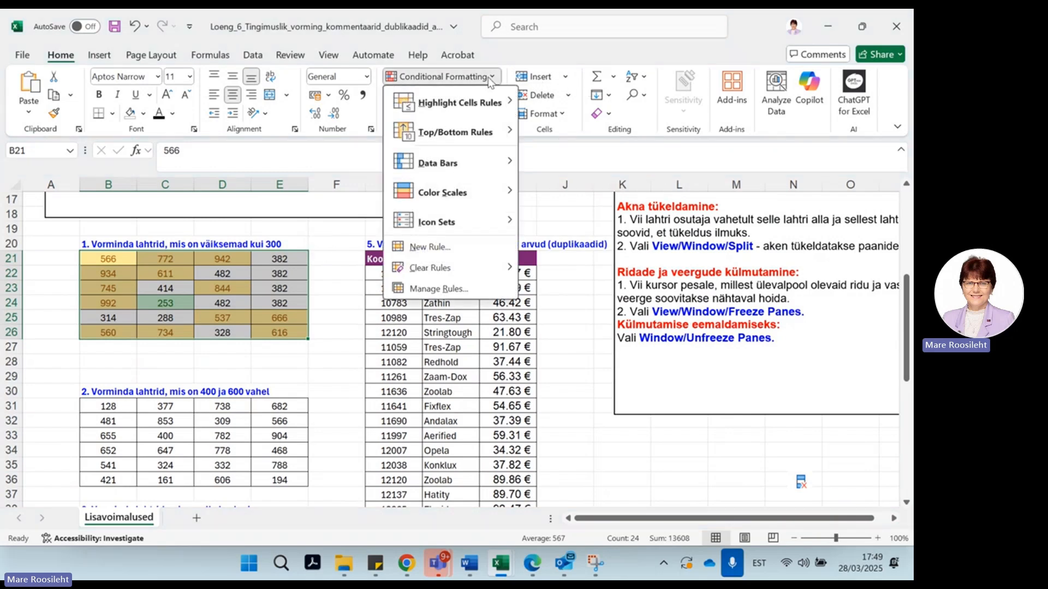
mouse_move(468, 104)
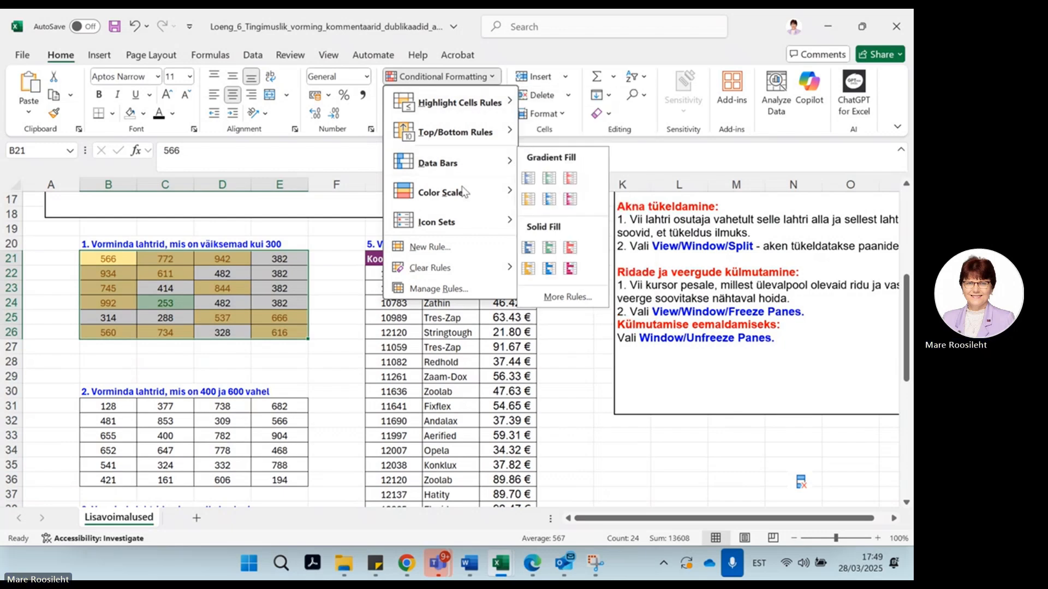
mouse_move(429, 273)
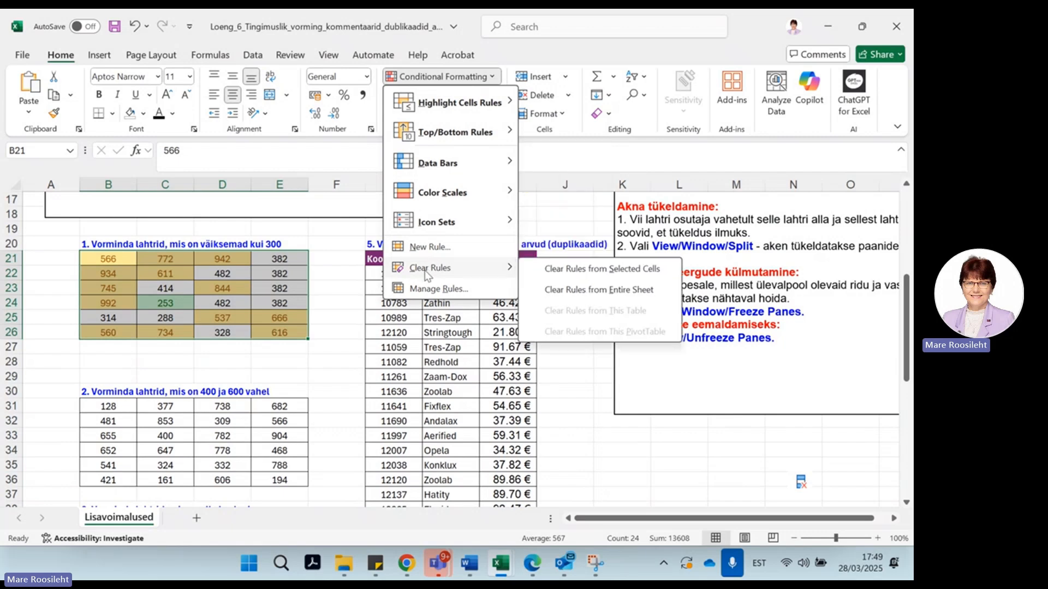
left_click(577, 269)
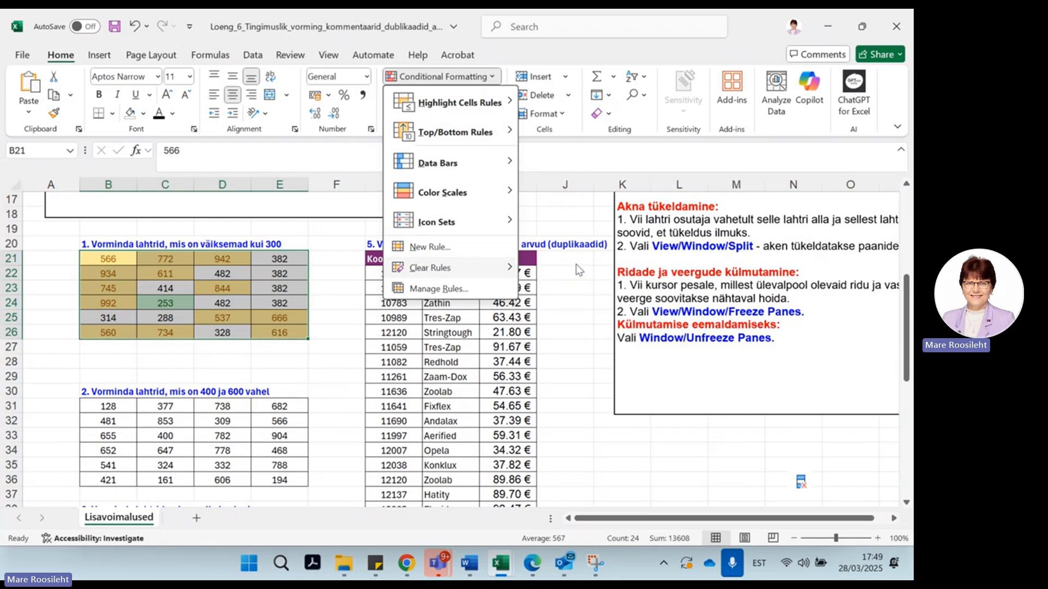
Add a Less Than rule to B21:E26 that formats values below 300 with Light Red Fill with Dark Red Text
left_click(473, 77)
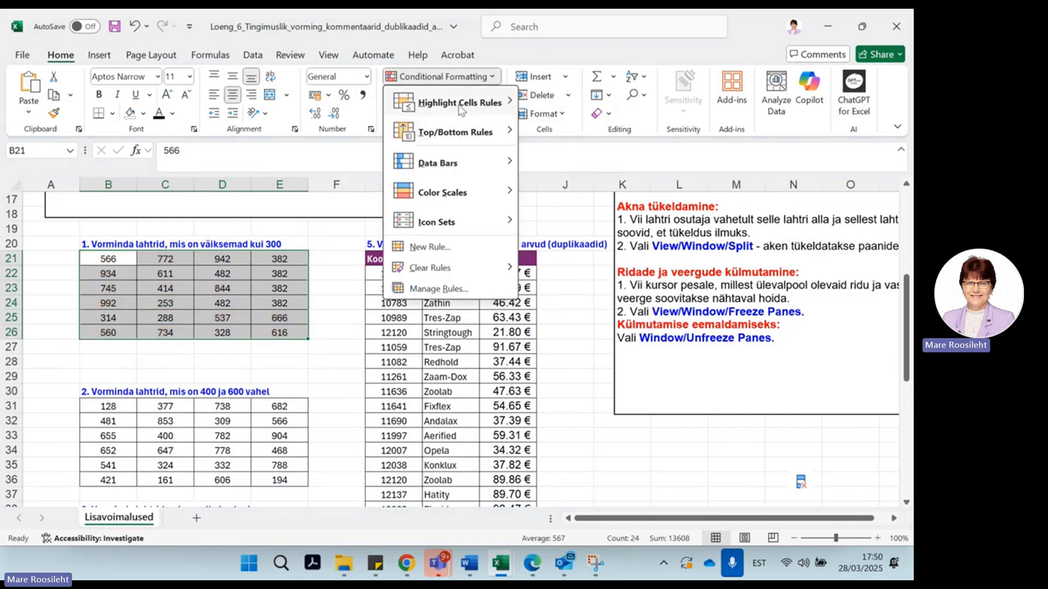
left_click(578, 133)
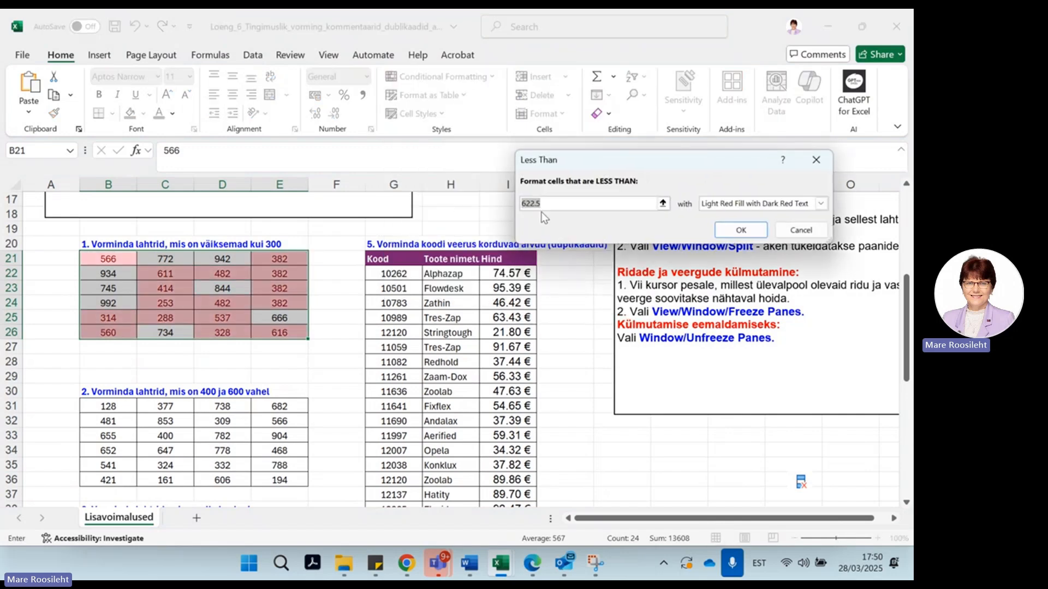
type("300")
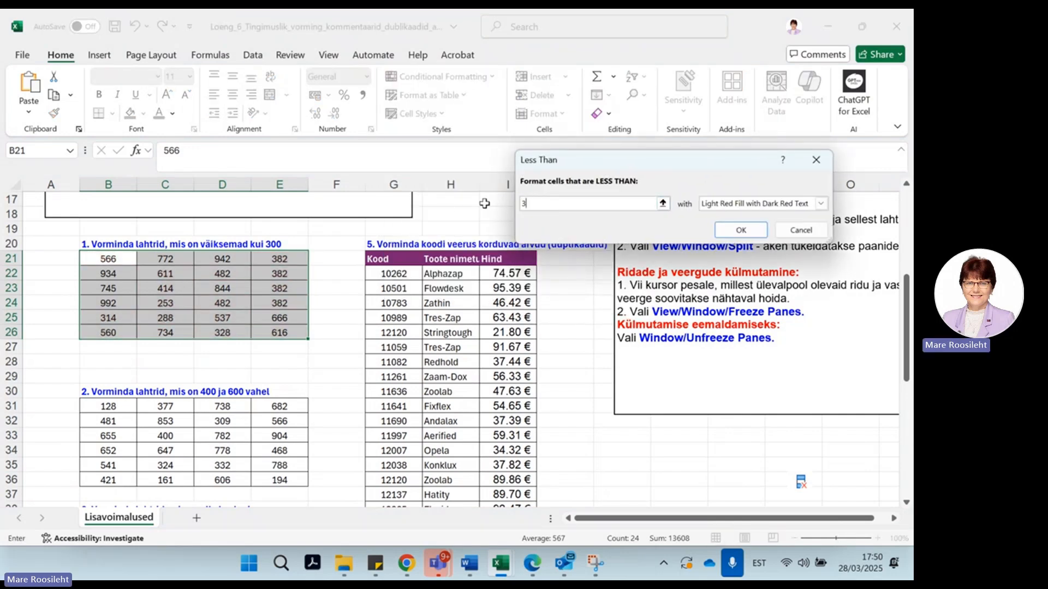
left_click(752, 232)
left_click(186, 344)
Add a Between rule to the second exercise table, B31:E36, formatting values from 400 to 600 with Light Red Fill
scroll(187, 345, "down", 3)
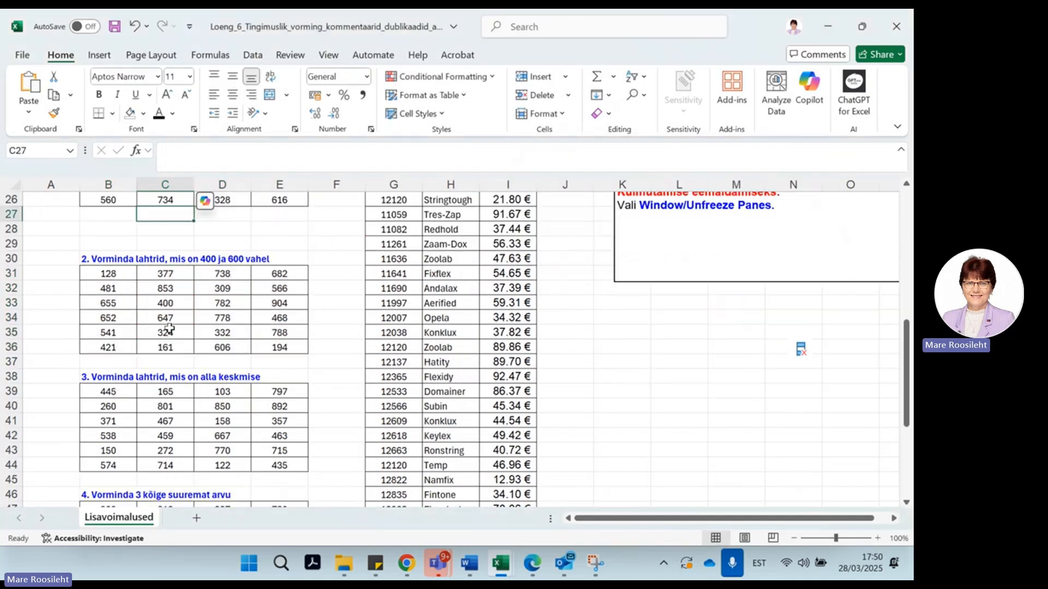
left_click_drag(95, 273, 271, 349)
left_click(457, 77)
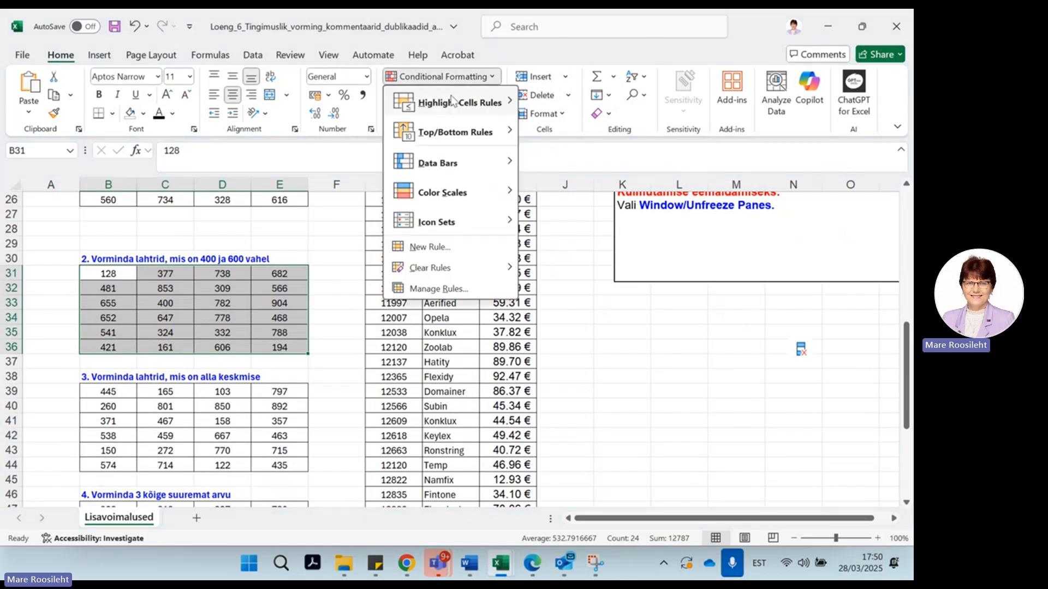
mouse_move(451, 106)
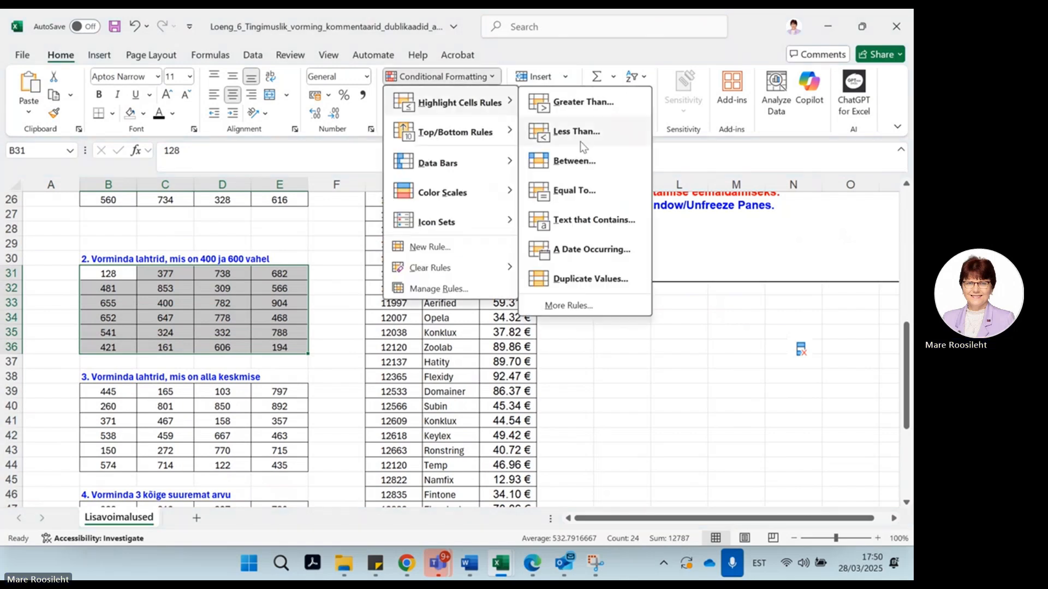
left_click(574, 161)
type("4")
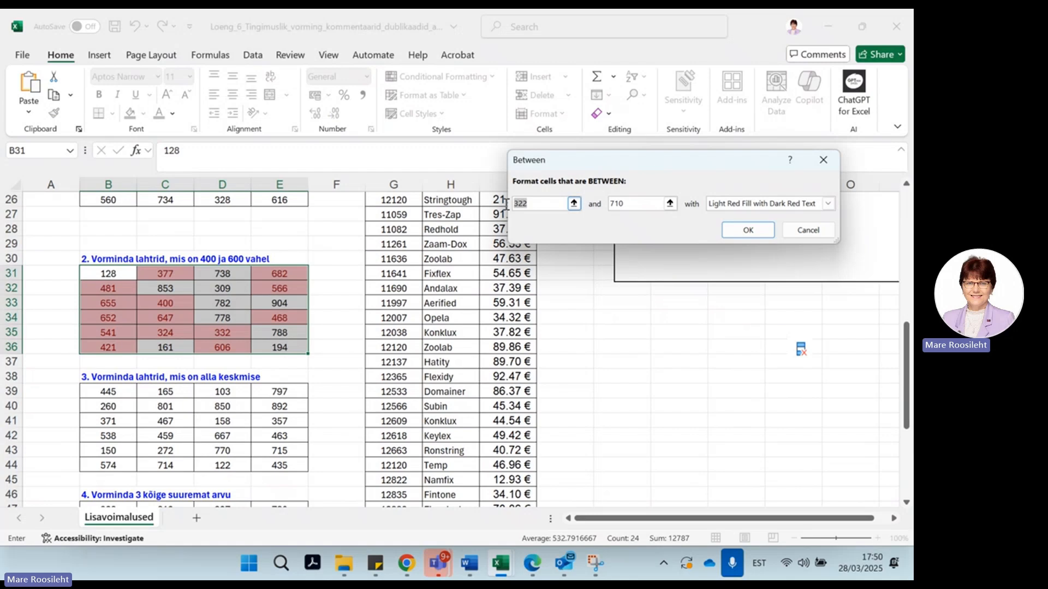
type("00")
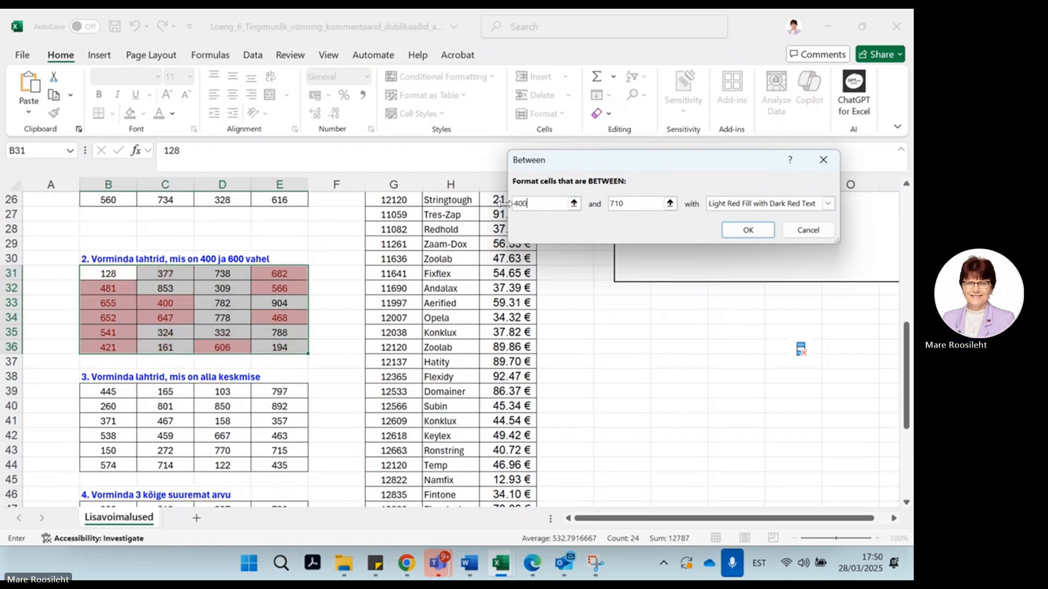
double_click(615, 208)
type("600")
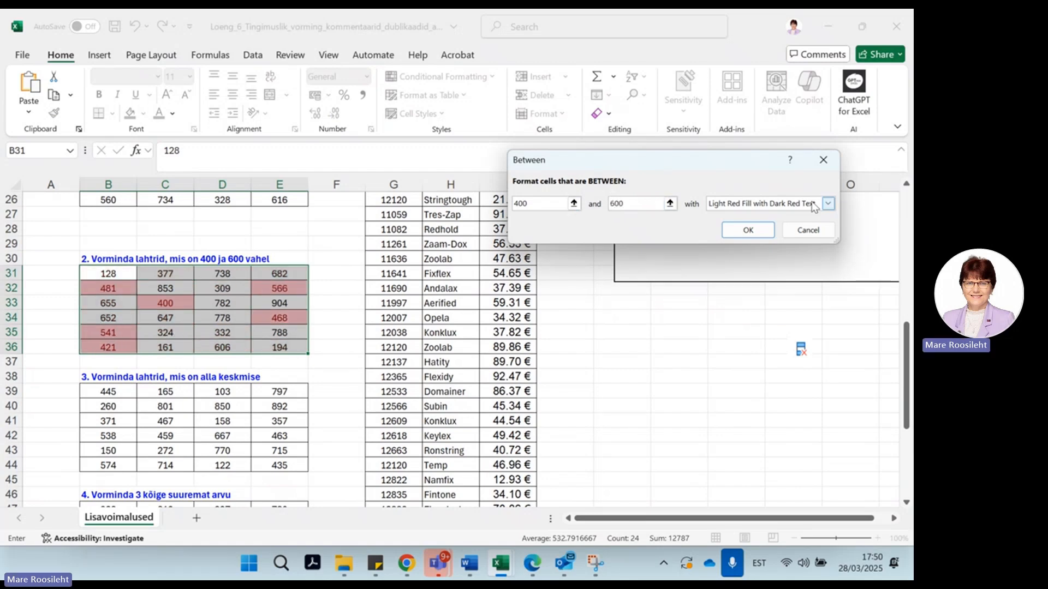
left_click(828, 204)
left_click(723, 247)
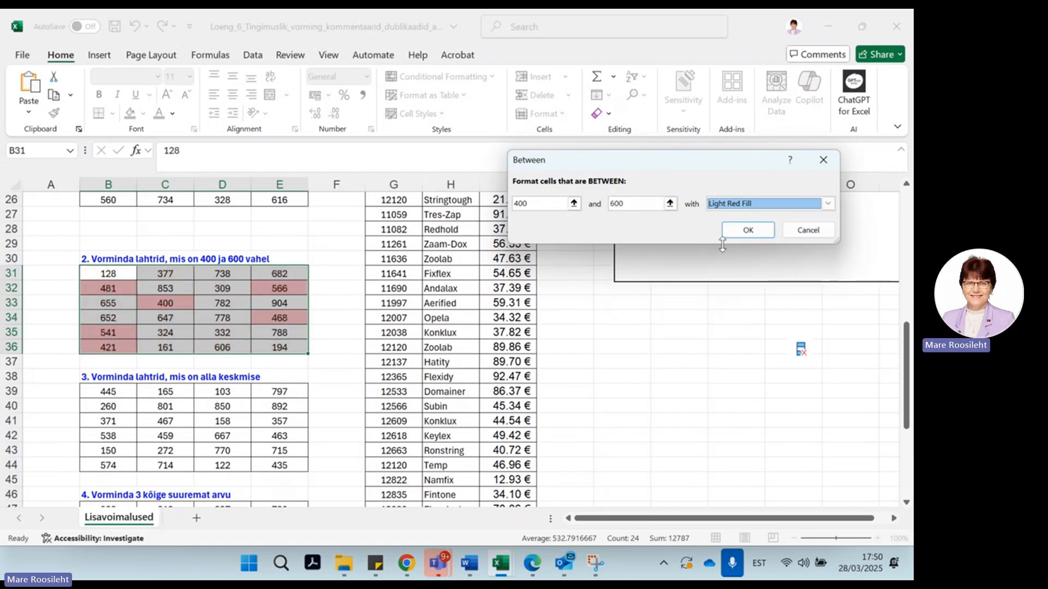
left_click(746, 230)
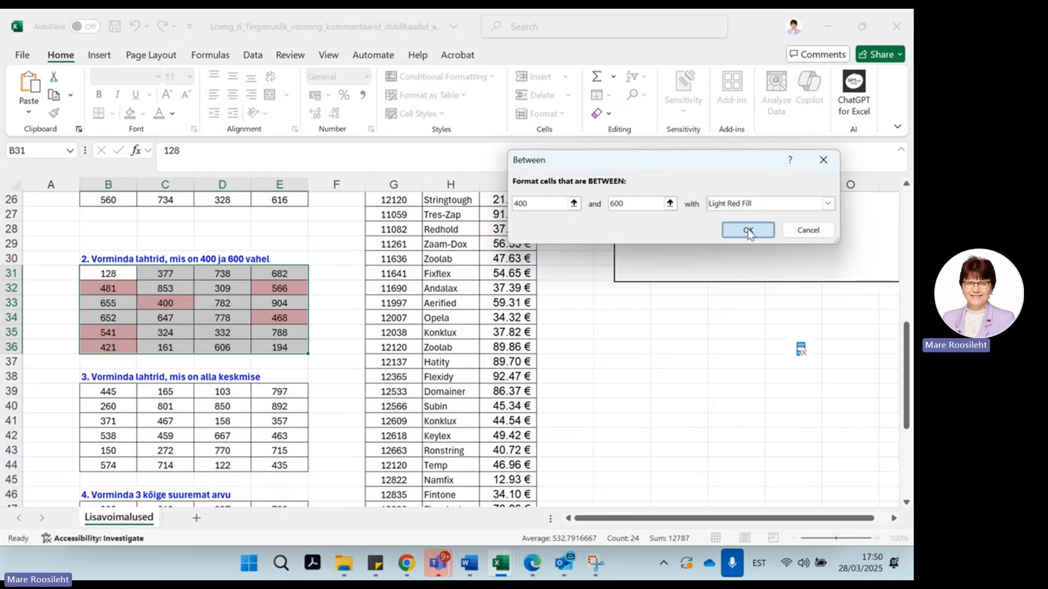
left_click(341, 316)
Format the below-average values in the third exercise table, B39:E44, with Light Red Fill with Dark Red Text
scroll(340, 300, "down", 2)
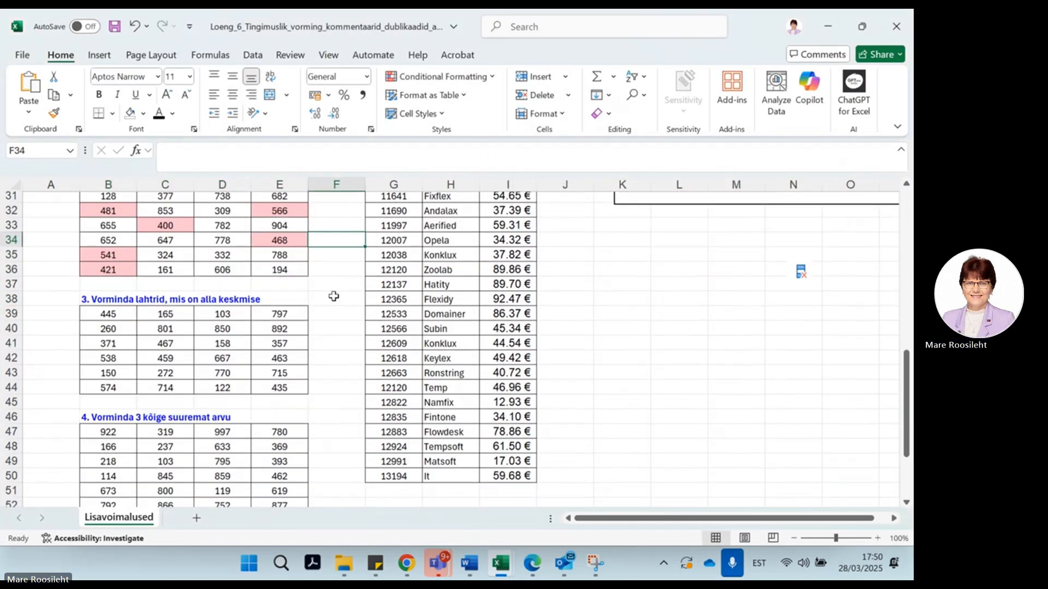
left_click_drag(80, 306, 221, 334)
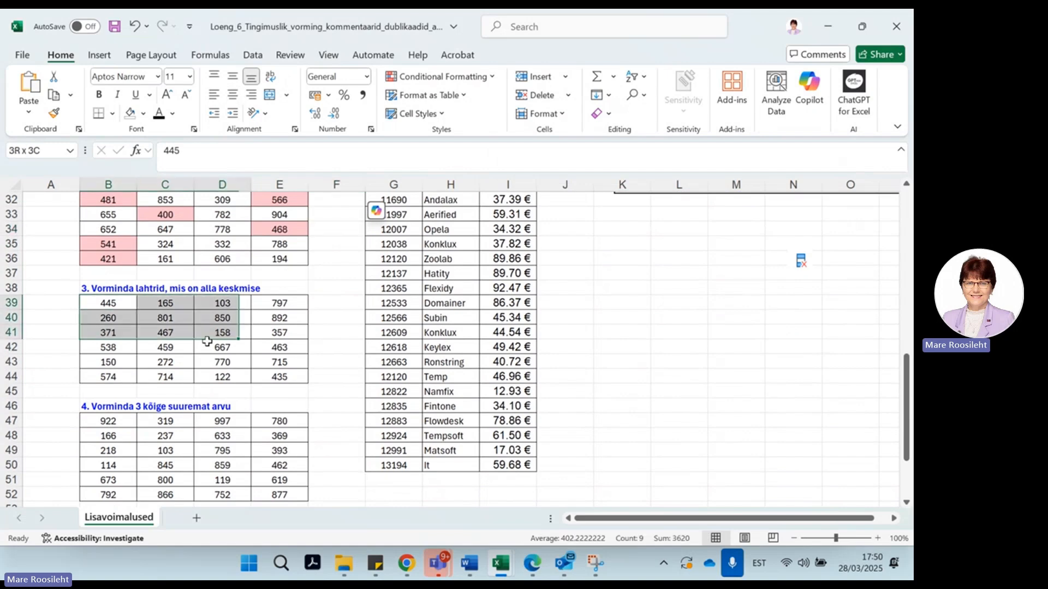
left_click(442, 77)
mouse_move(456, 132)
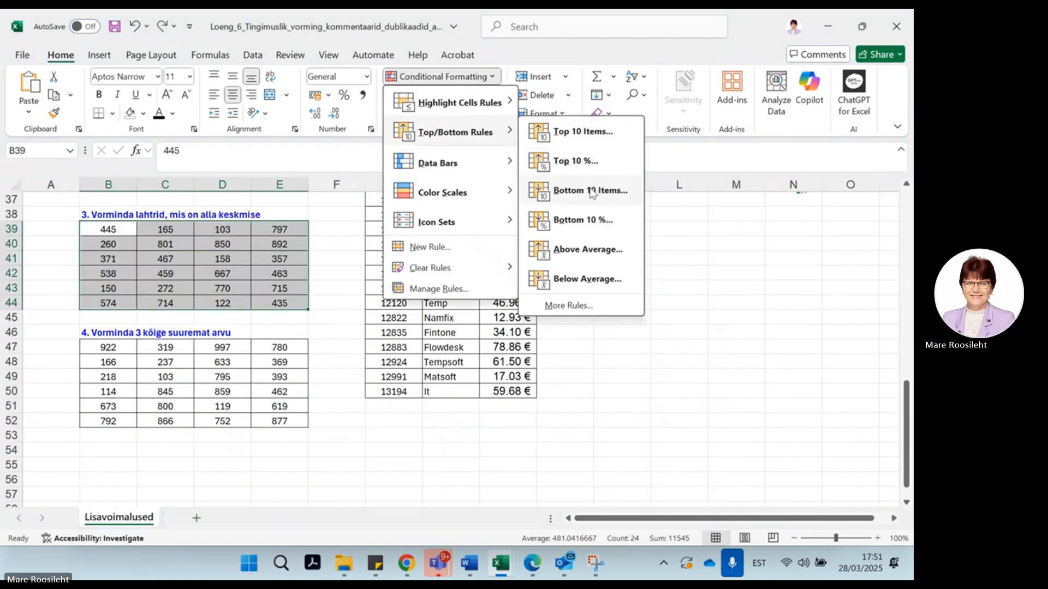
left_click(571, 279)
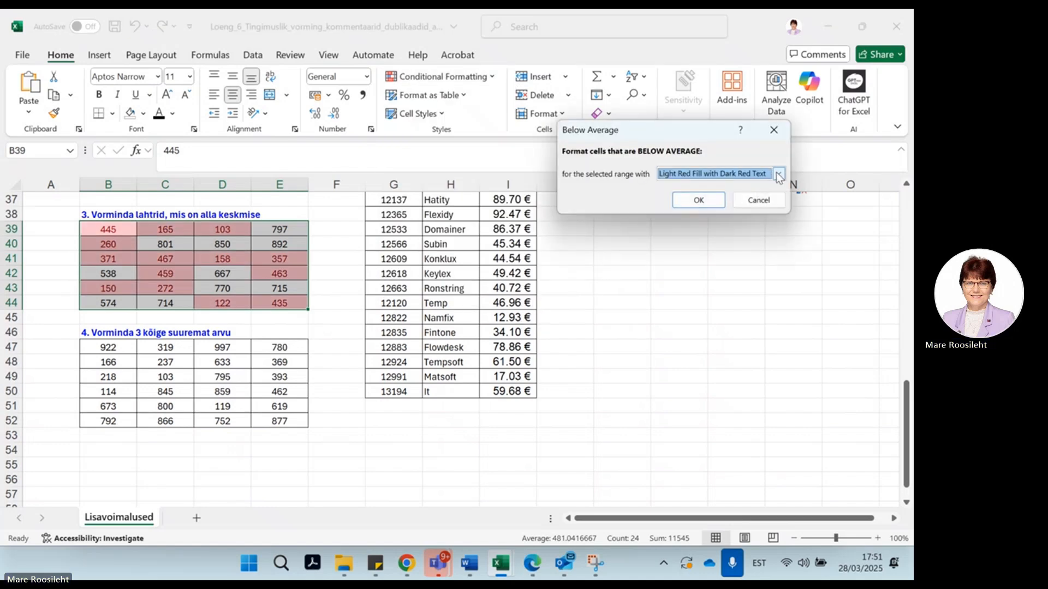
left_click(699, 200)
left_click(695, 338)
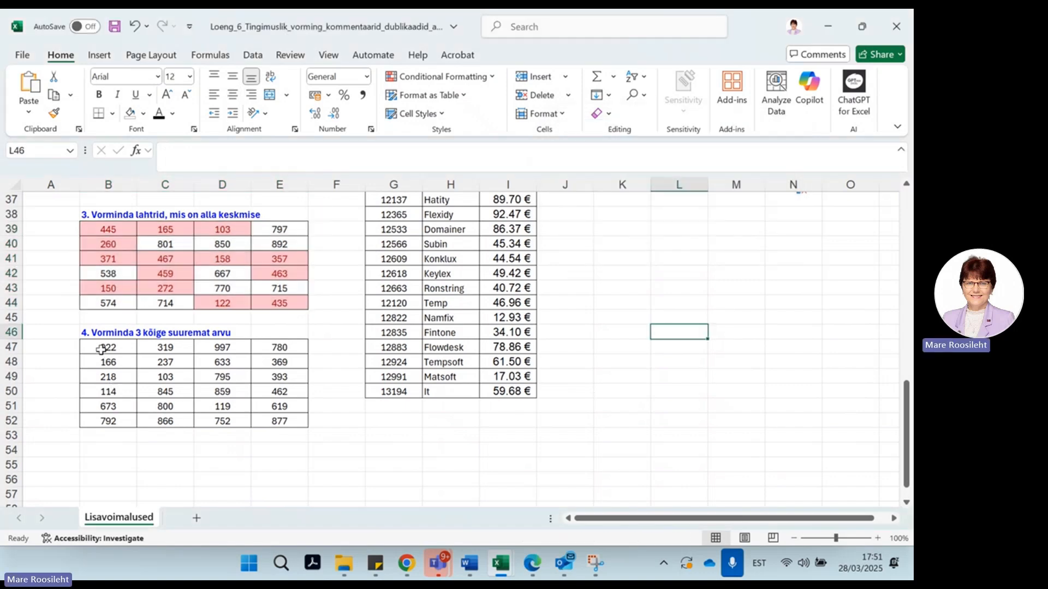
Add a Top Items rule to the fourth exercise table, B47:E52, formatting the top 3 values with Yellow Fill with Dark Yellow Text
left_click_drag(90, 347, 268, 421)
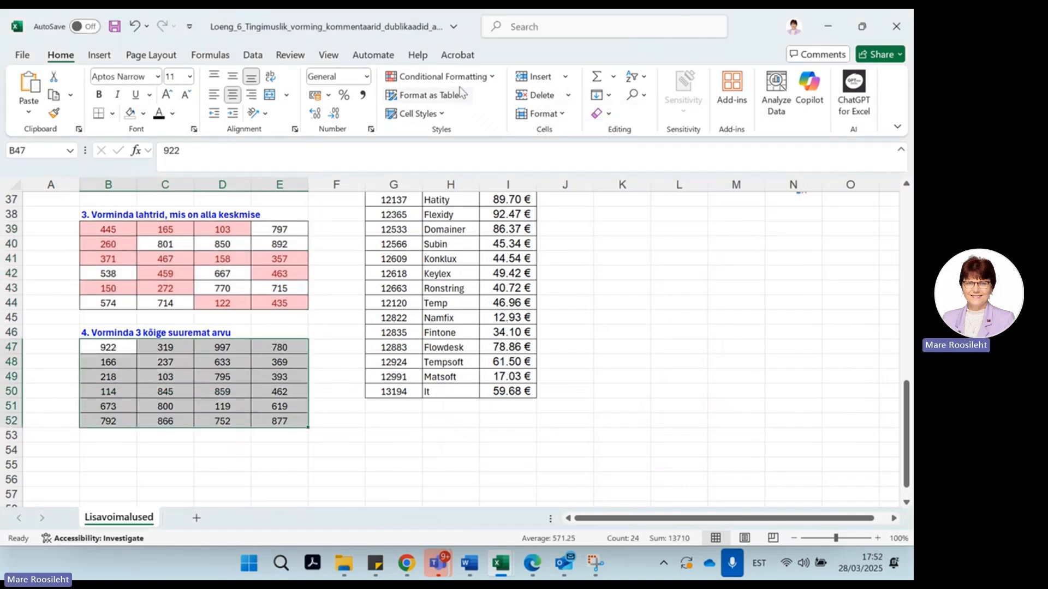
left_click(442, 77)
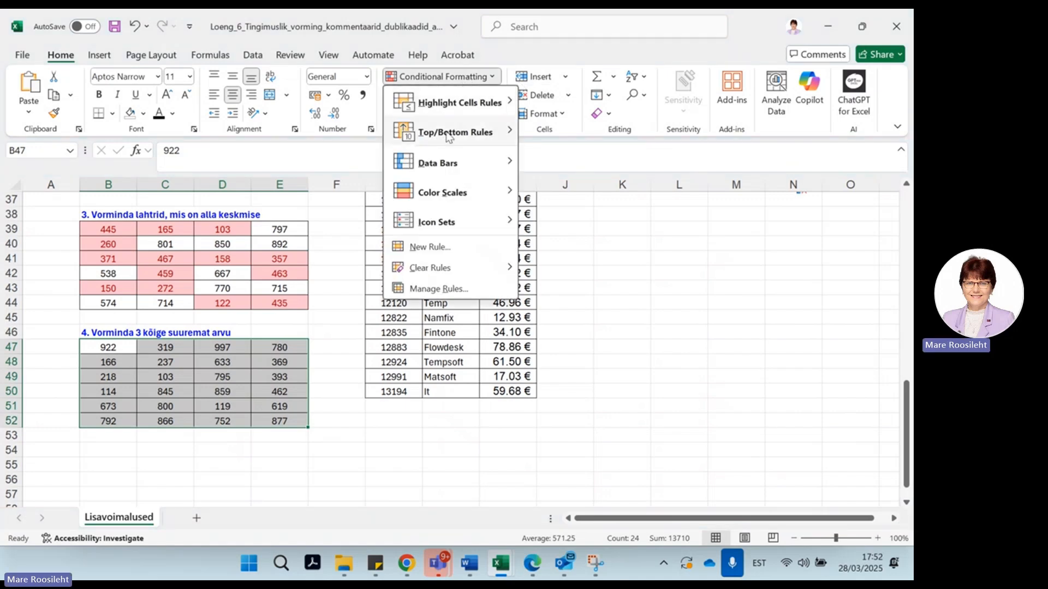
mouse_move(489, 126)
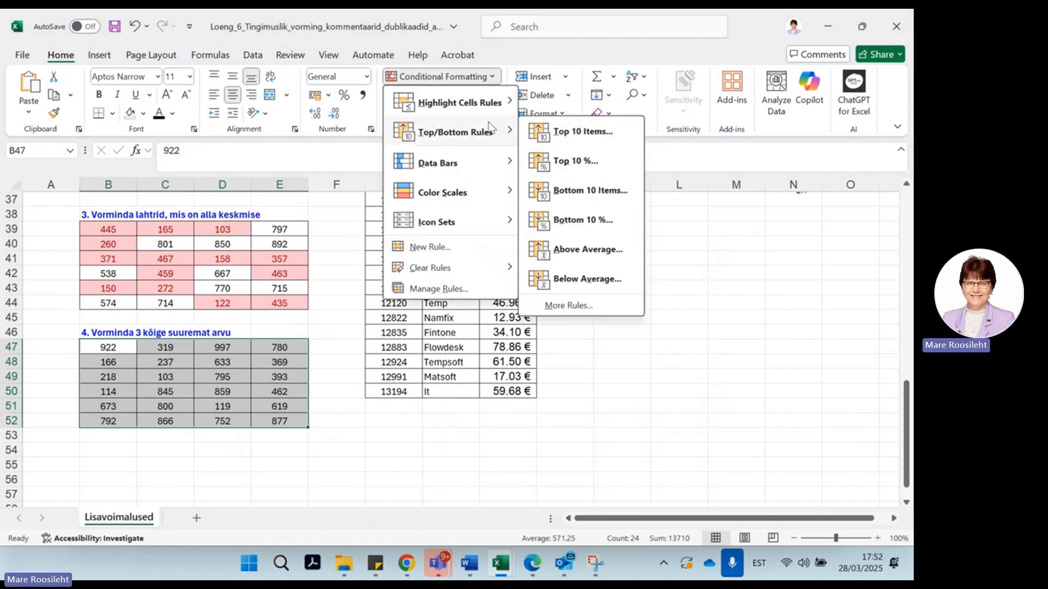
left_click(593, 132)
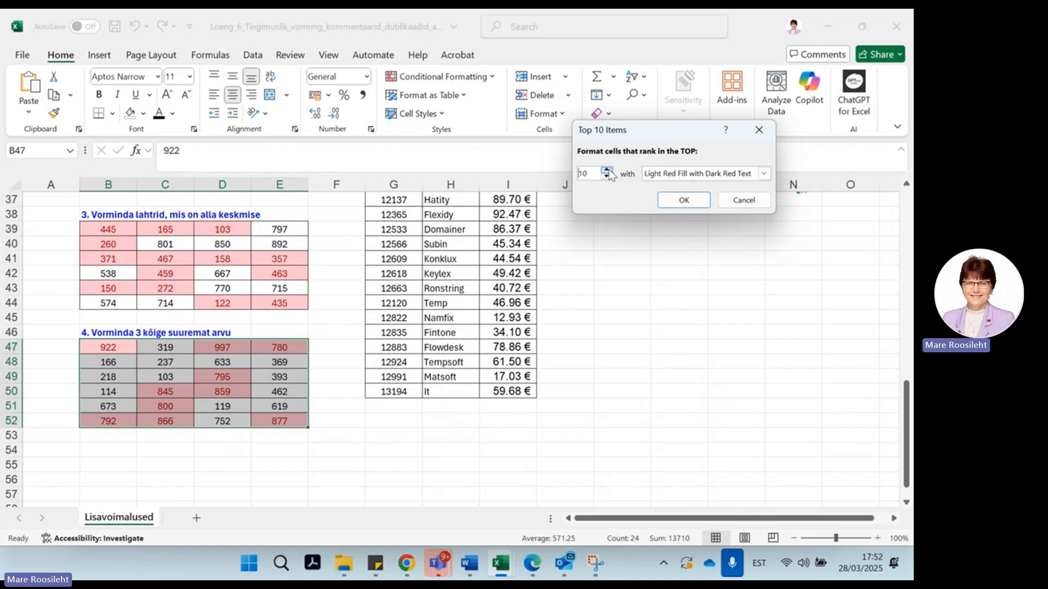
left_click(606, 176)
left_click(606, 176)
left_click(607, 176)
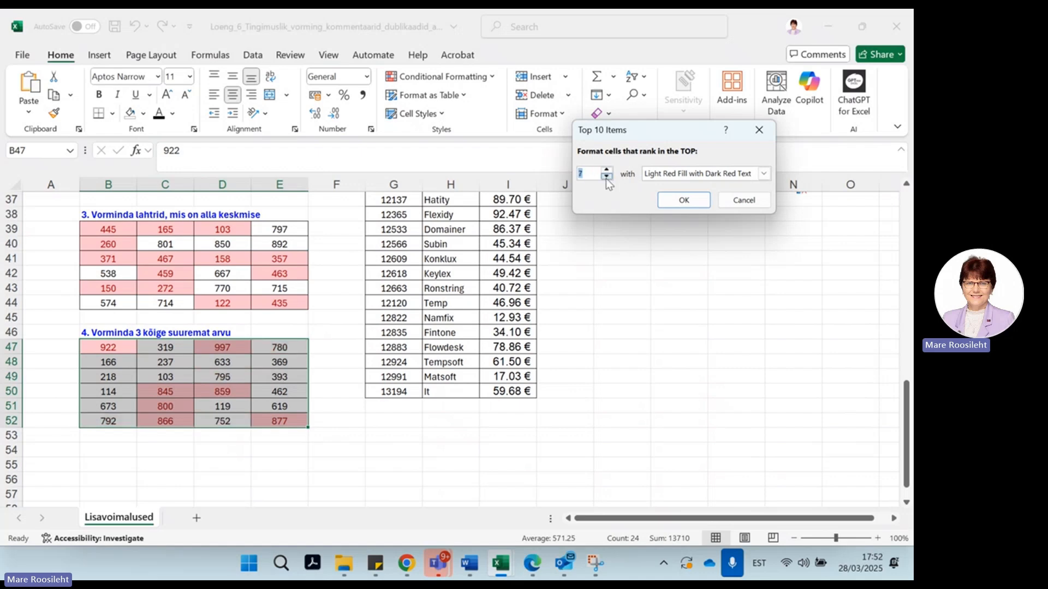
left_click(606, 177)
left_click(606, 176)
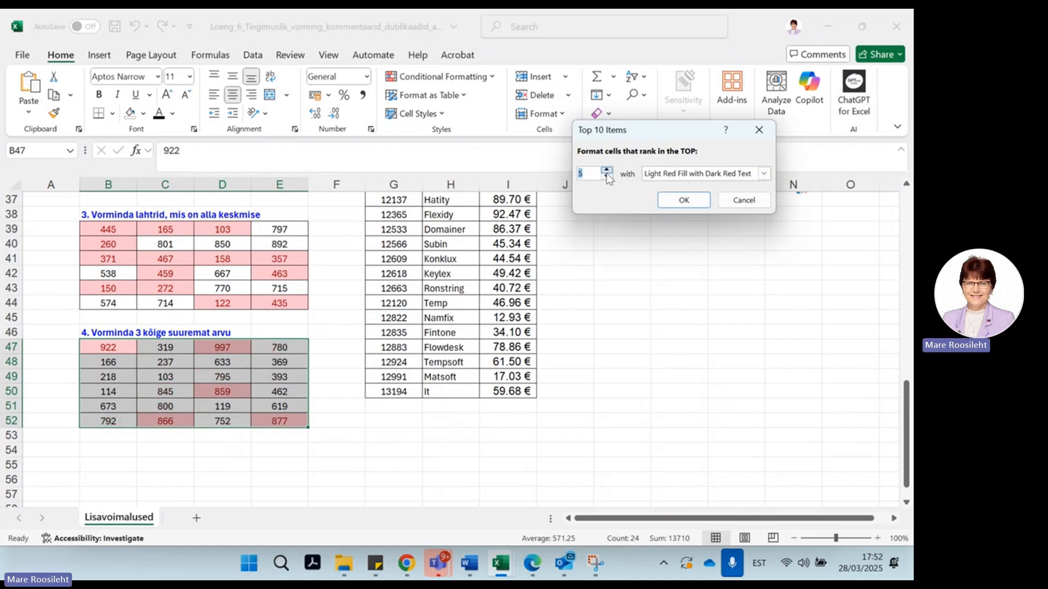
left_click(606, 176)
left_click(607, 177)
left_click(764, 173)
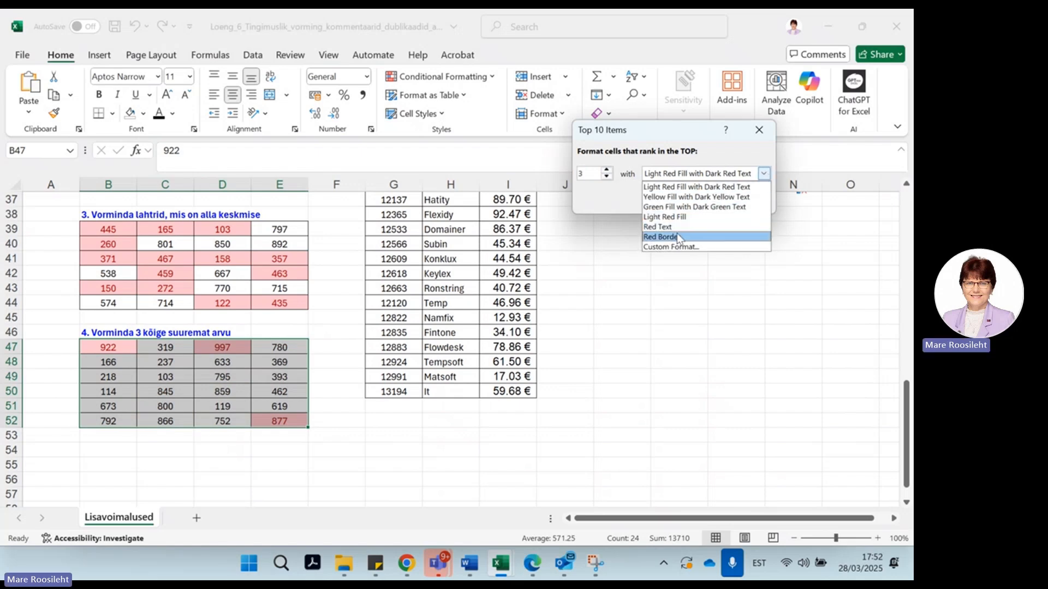
left_click(679, 197)
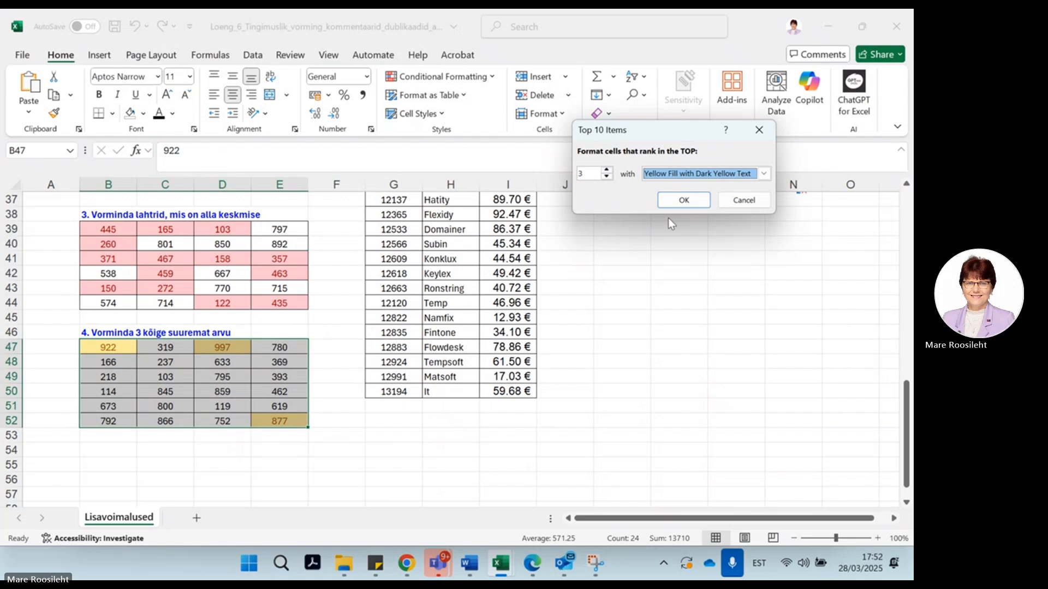
left_click(684, 199)
left_click(640, 405)
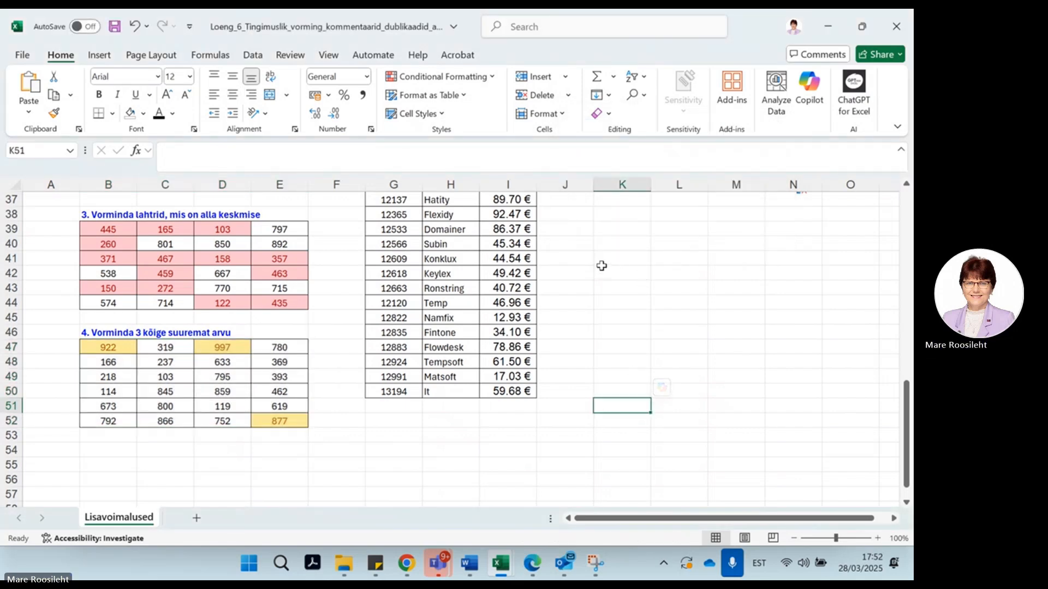
scroll(602, 266, "up", 9)
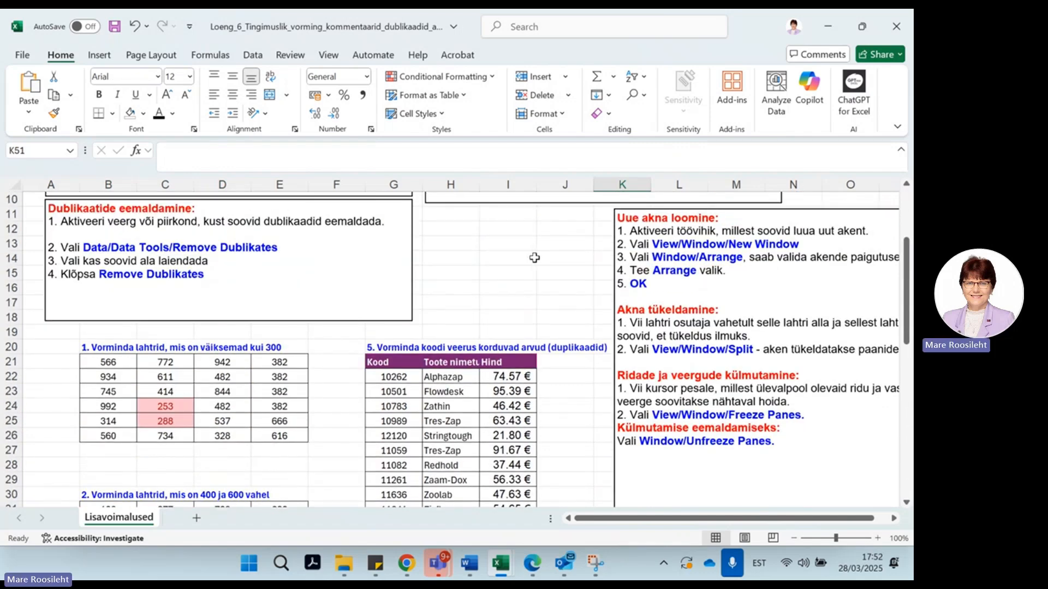
scroll(535, 258, "up", 2)
scroll(535, 258, "up", 1)
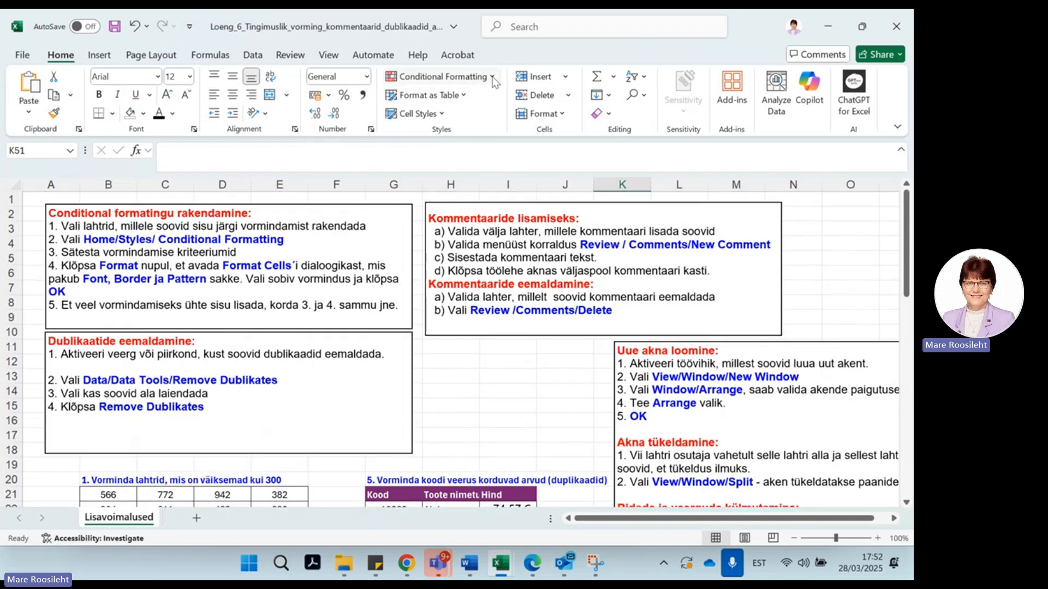
Examine the New Formatting Rule options for formatting only cells that contain given values, including the comparison conditions and the cell format settings
left_click(442, 76)
mouse_move(433, 167)
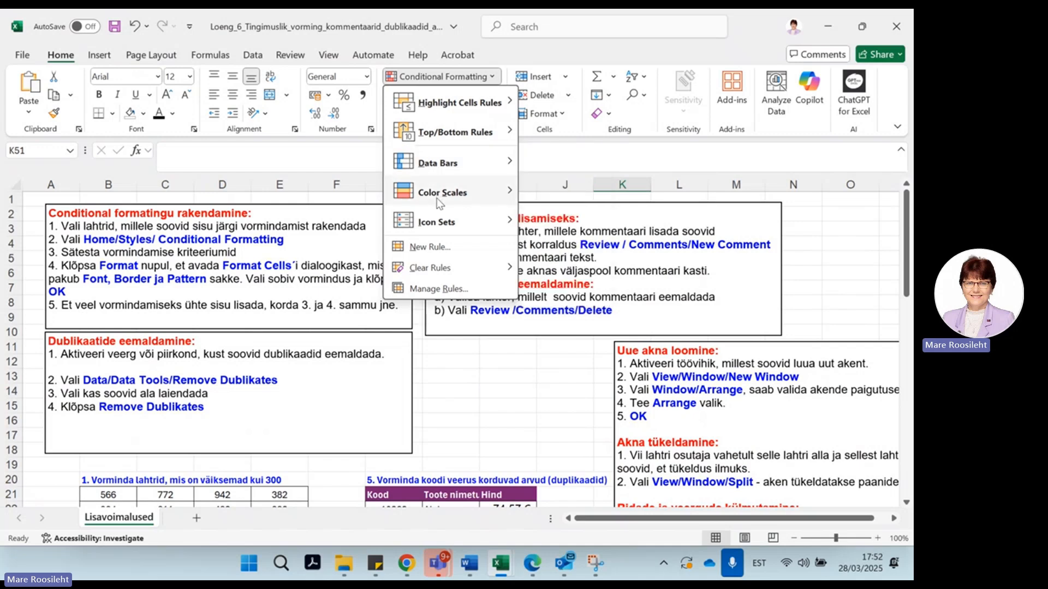
mouse_move(440, 203)
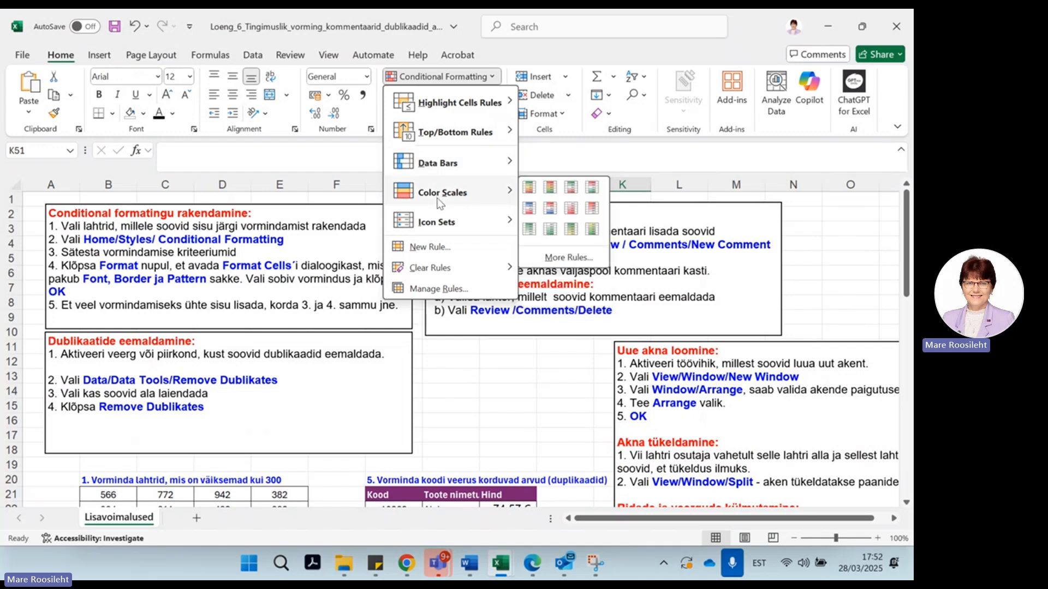
left_click(438, 248)
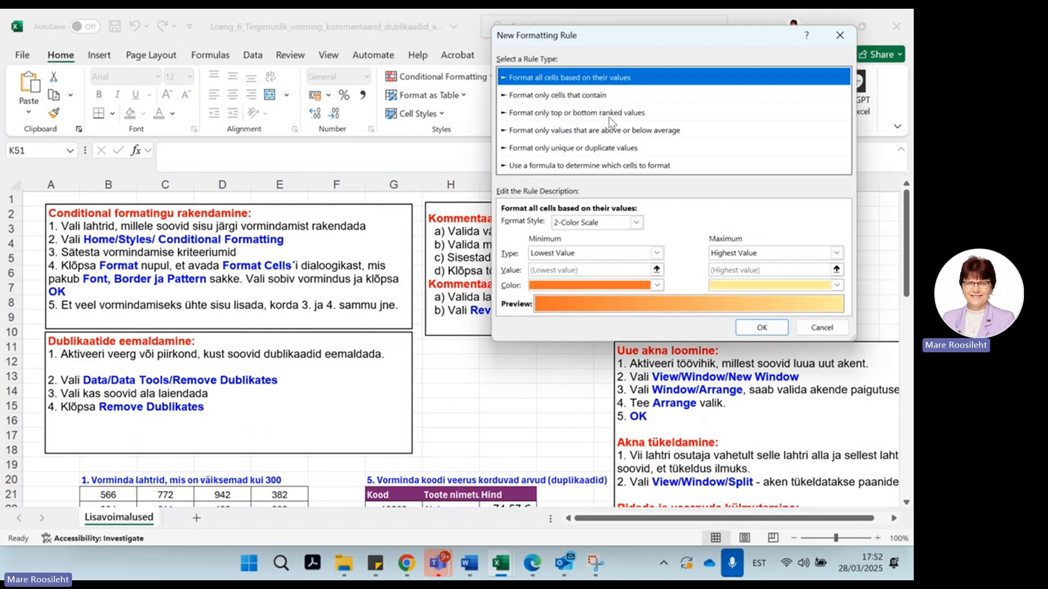
left_click(543, 97)
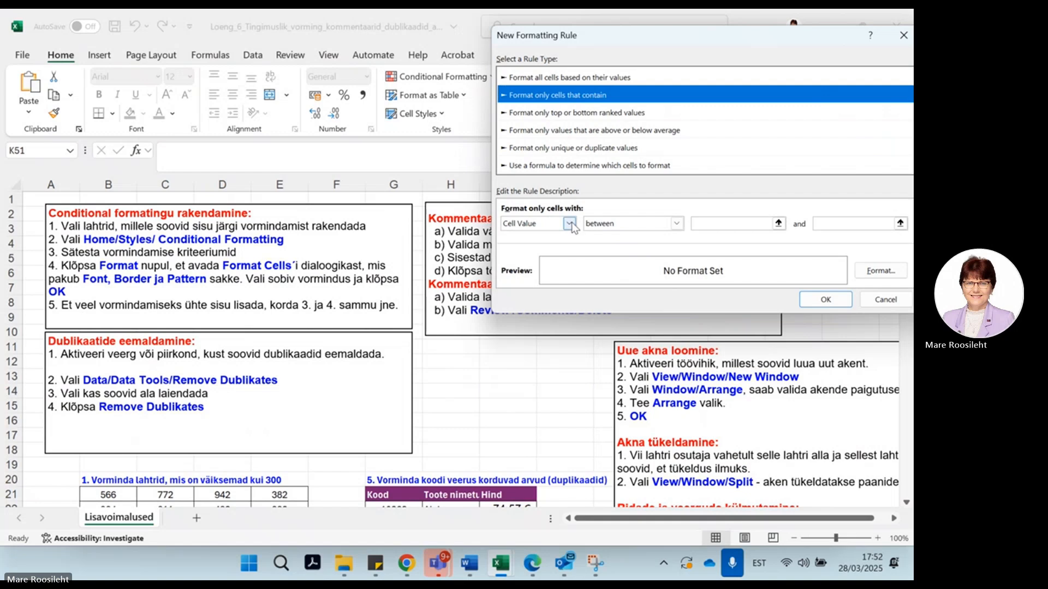
left_click(569, 223)
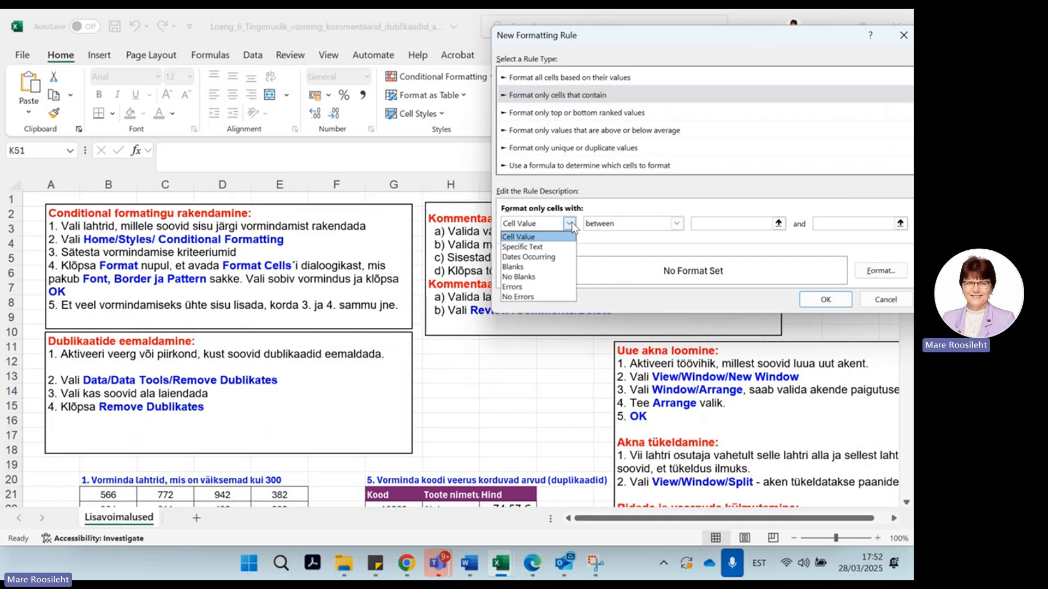
left_click(540, 236)
left_click(677, 223)
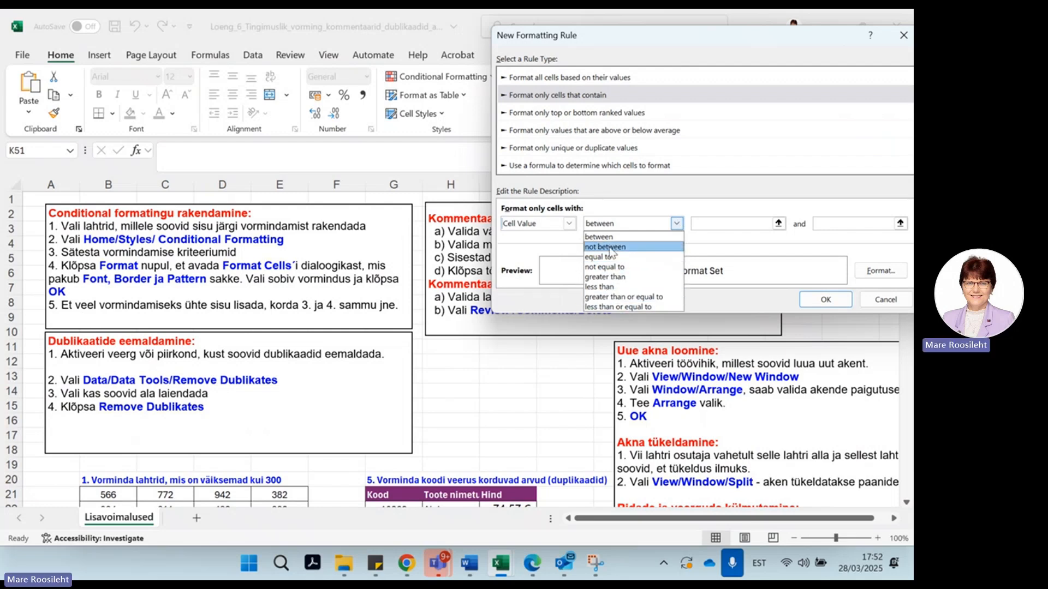
left_click(806, 244)
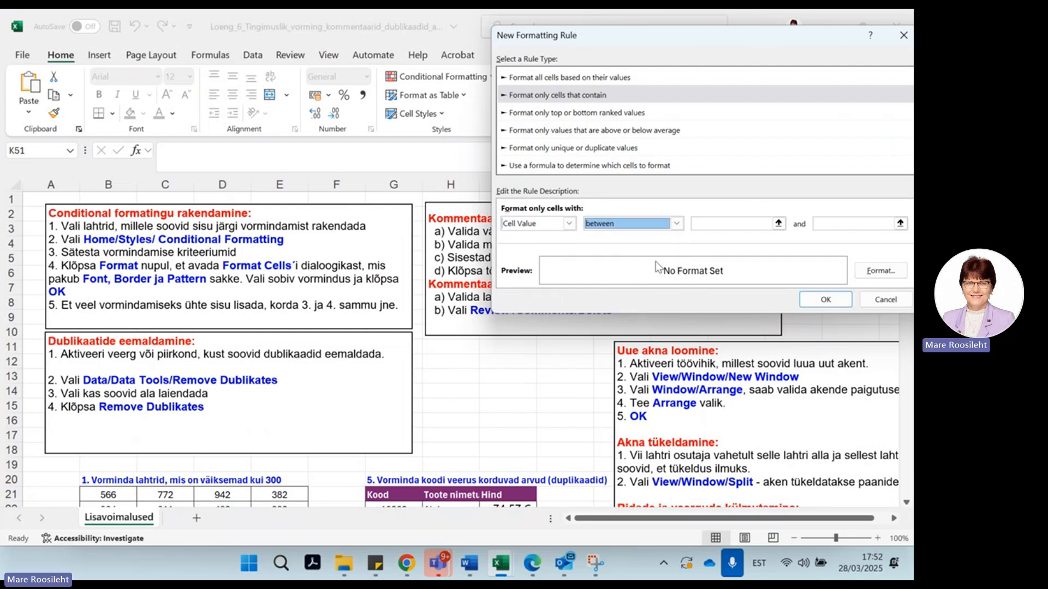
left_click(872, 270)
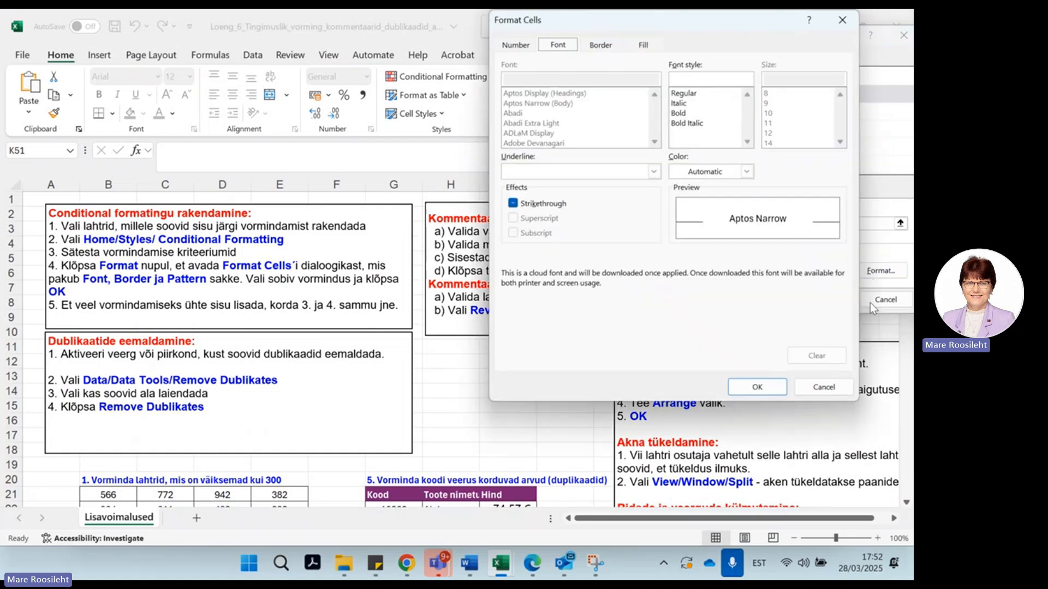
left_click(757, 388)
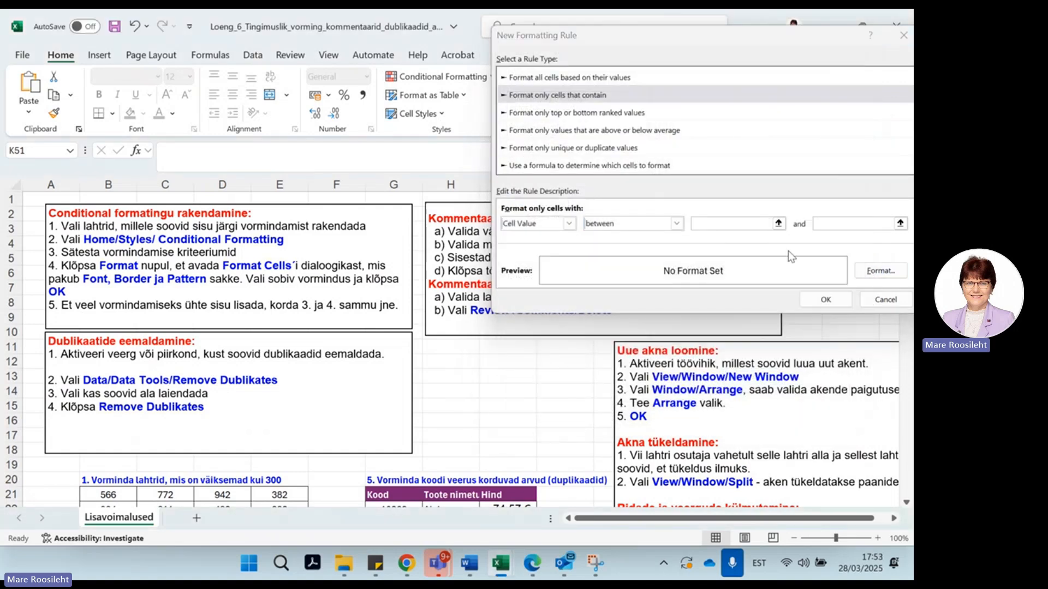
left_click(881, 299)
Clear the conditional formatting rules from the entire sheet
left_click(473, 77)
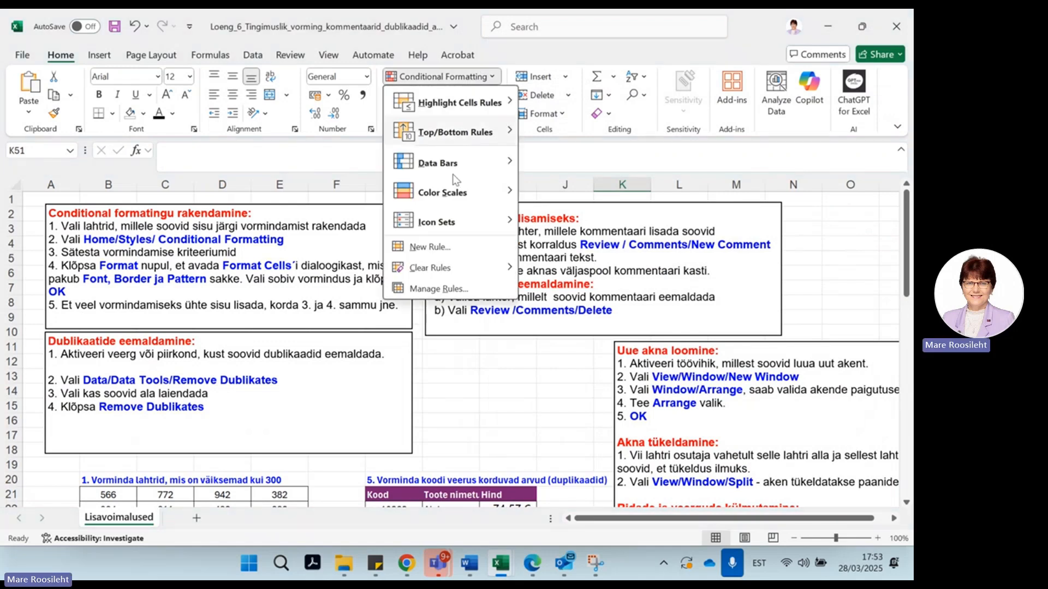
mouse_move(418, 271)
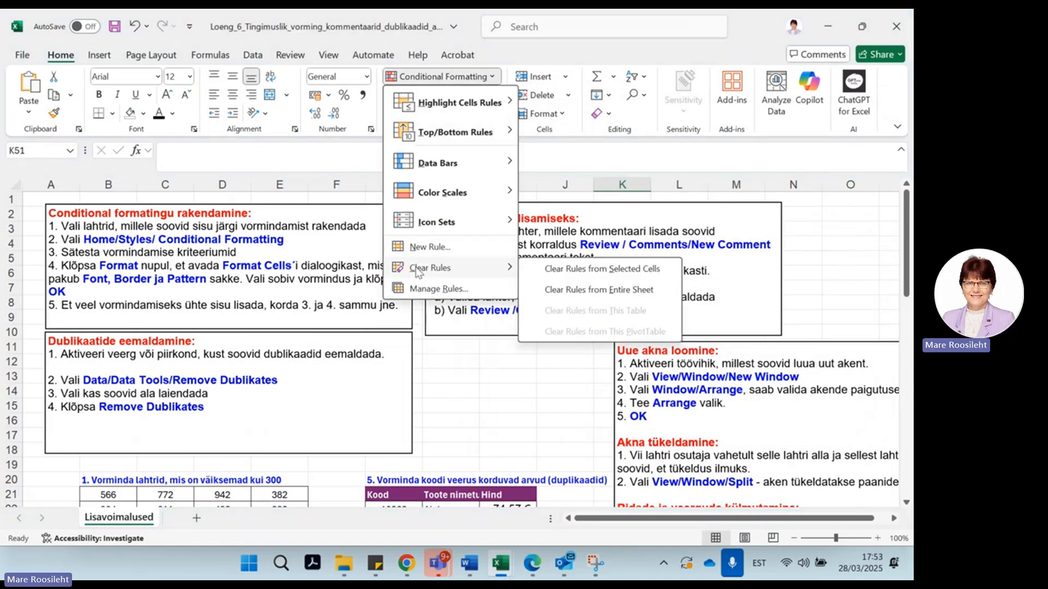
left_click(617, 298)
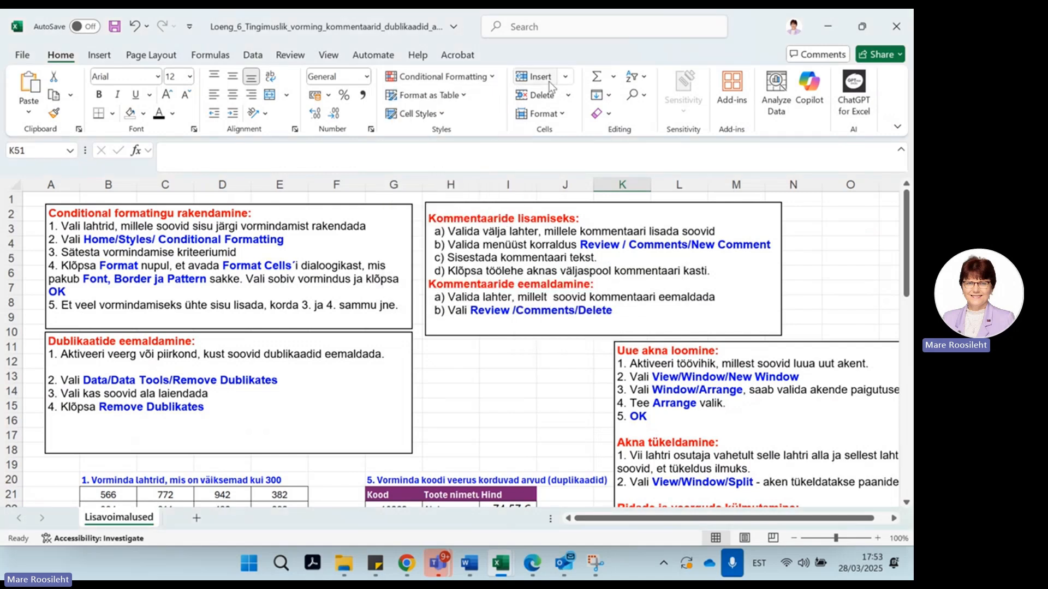
Check the Conditional Formatting Rules Manager for rules in the current selection and in this worksheet
left_click(447, 79)
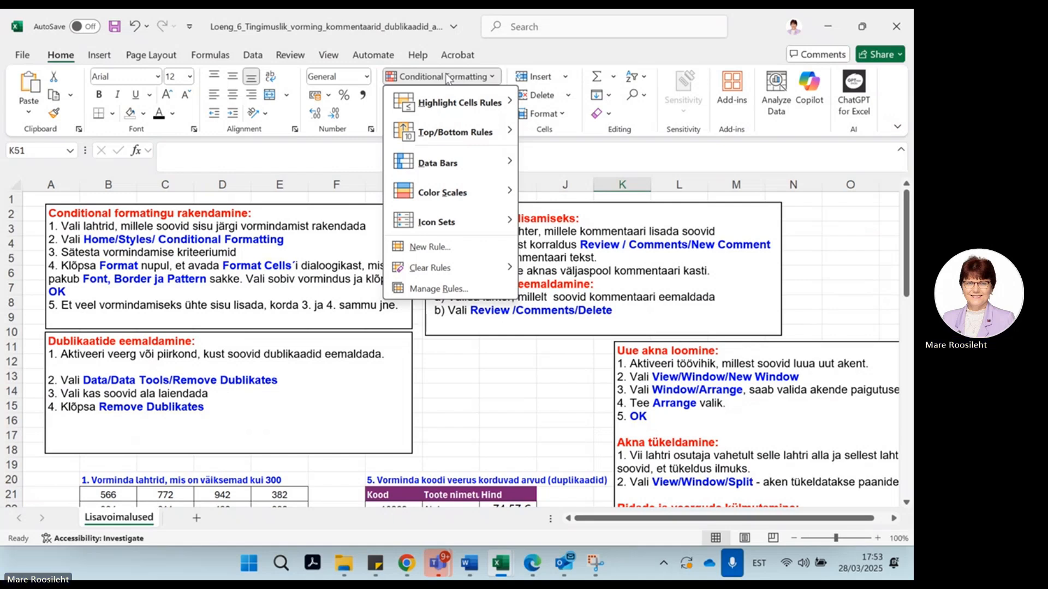
left_click(438, 289)
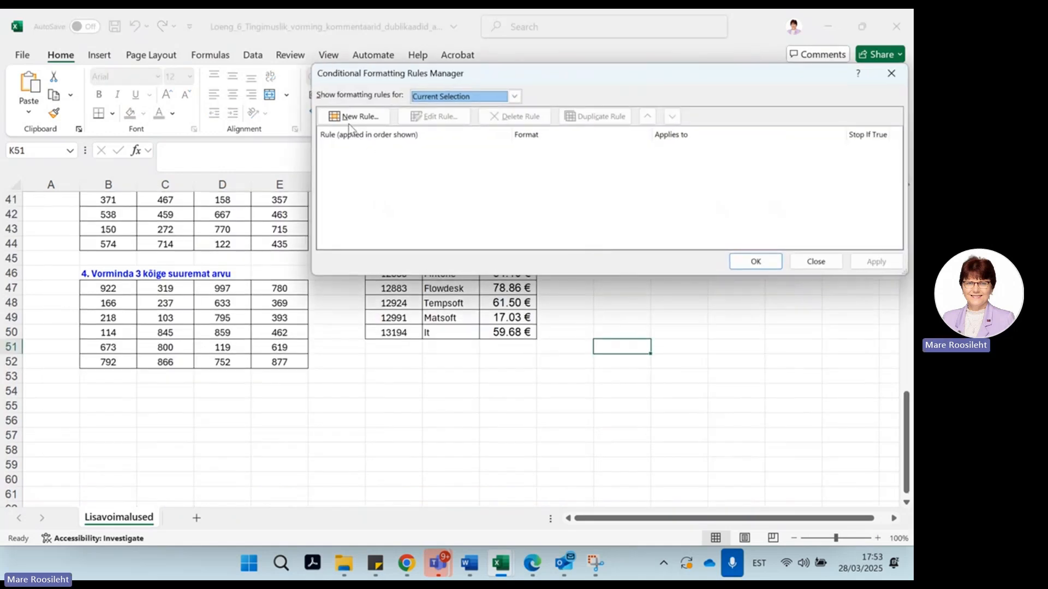
left_click(513, 97)
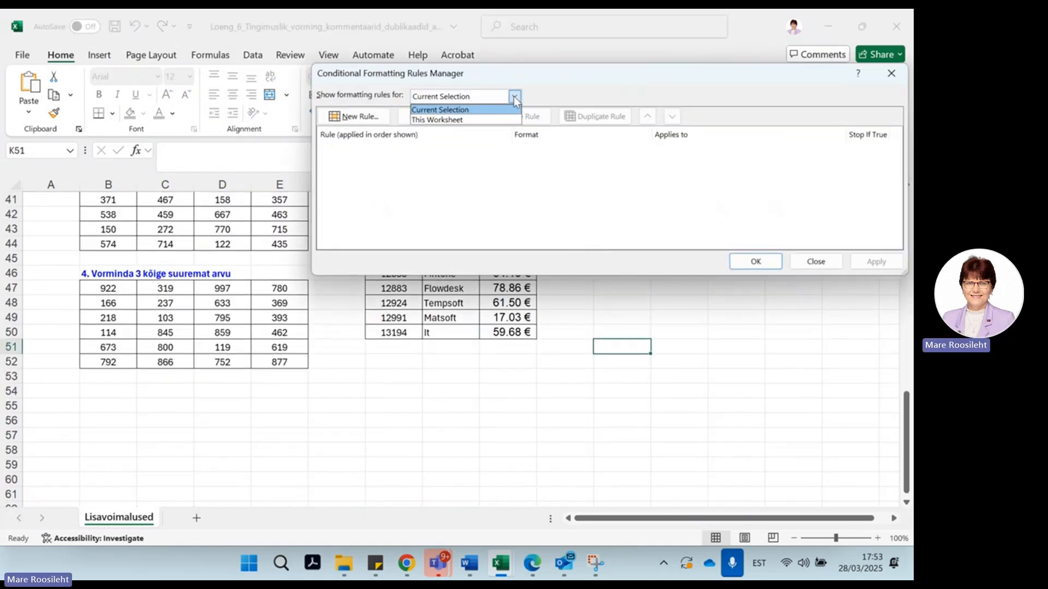
left_click(513, 96)
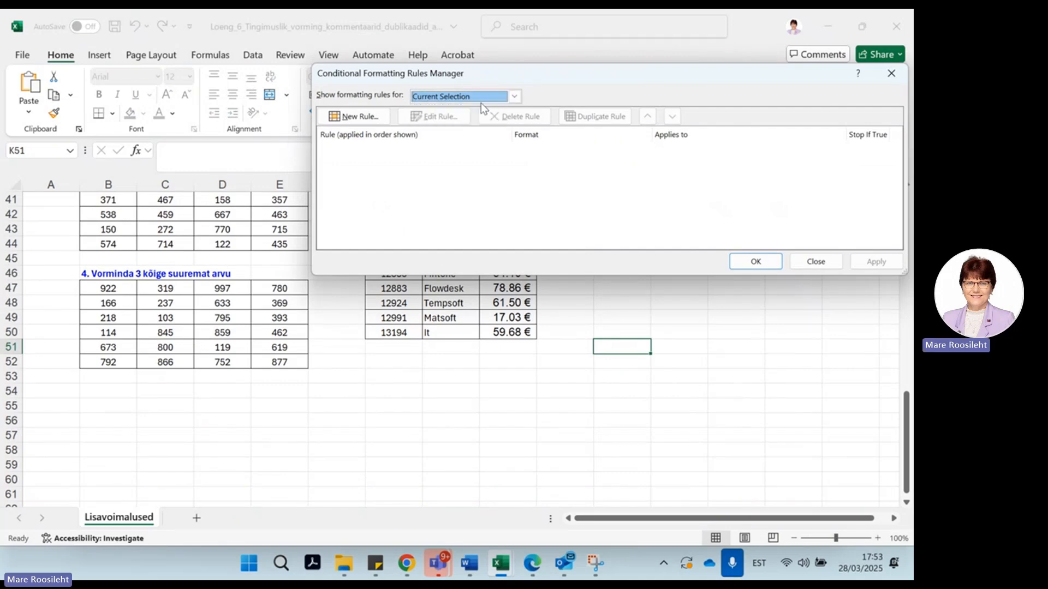
left_click(514, 97)
left_click(483, 120)
left_click(816, 262)
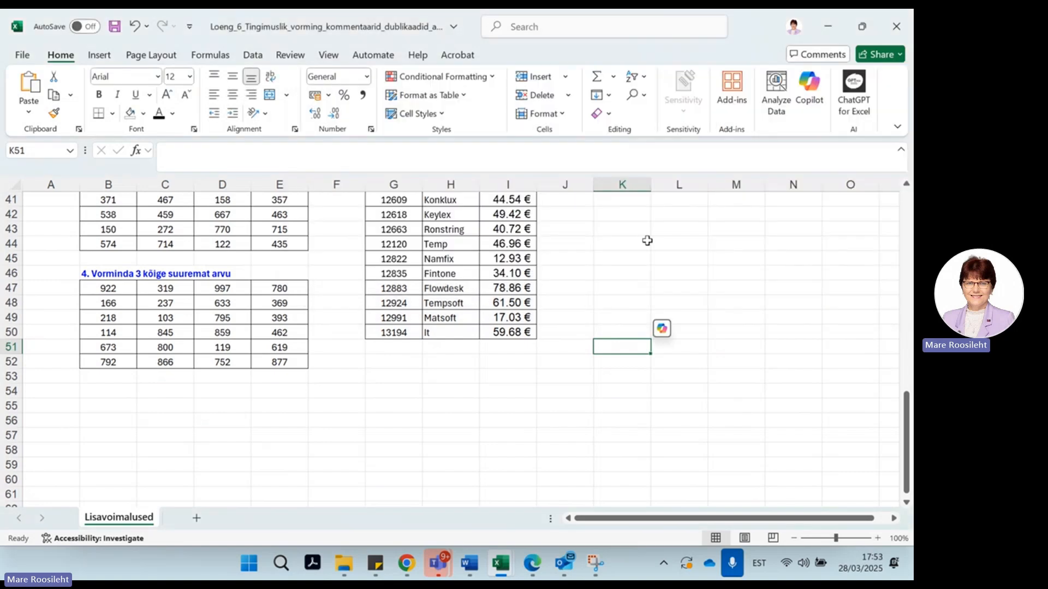
Set up Remove Duplicates on the product list for the Kood column only, with headers included, and cancel without removing anything
scroll(657, 232, "up", 6)
scroll(661, 235, "up", 6)
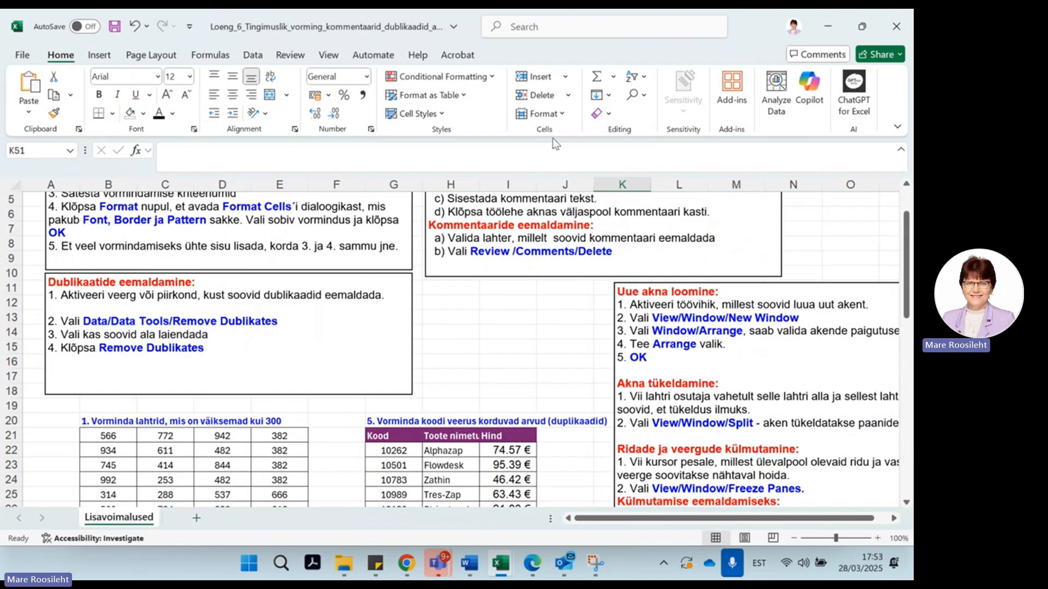
scroll(169, 221, "down", 1)
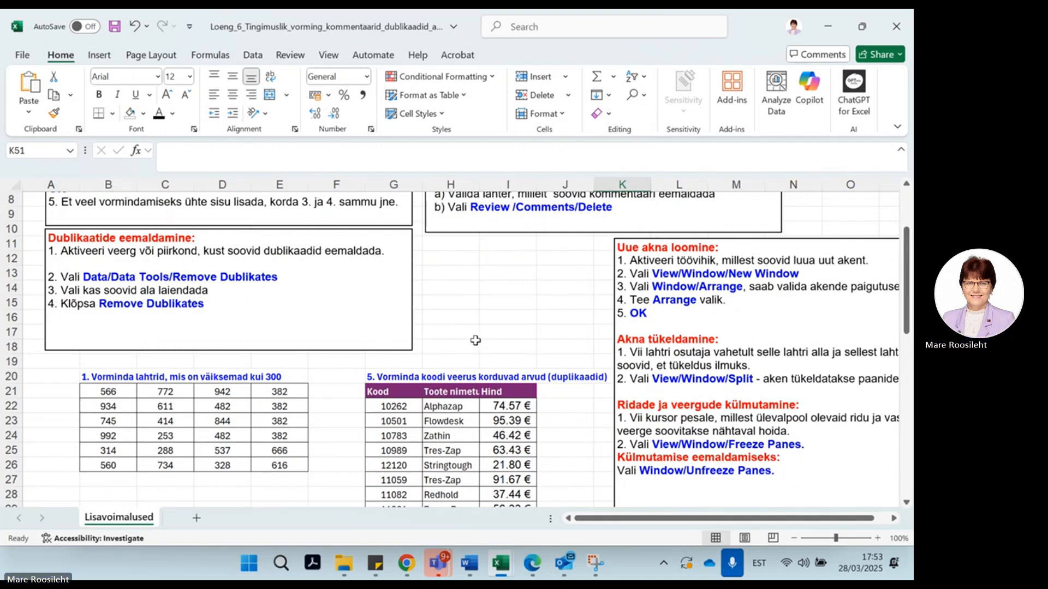
scroll(469, 350, "down", 1)
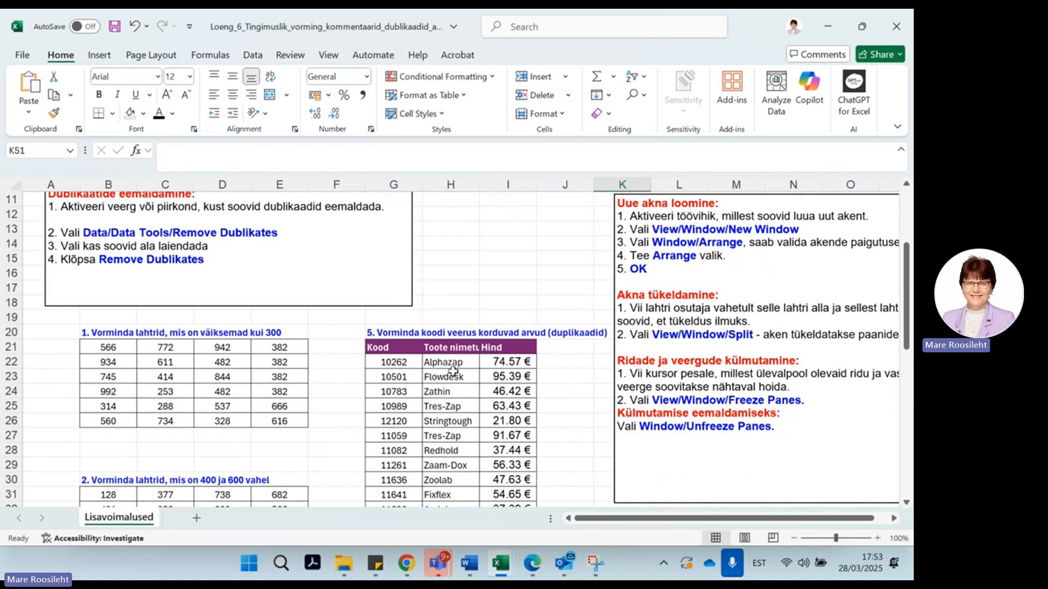
left_click(403, 364)
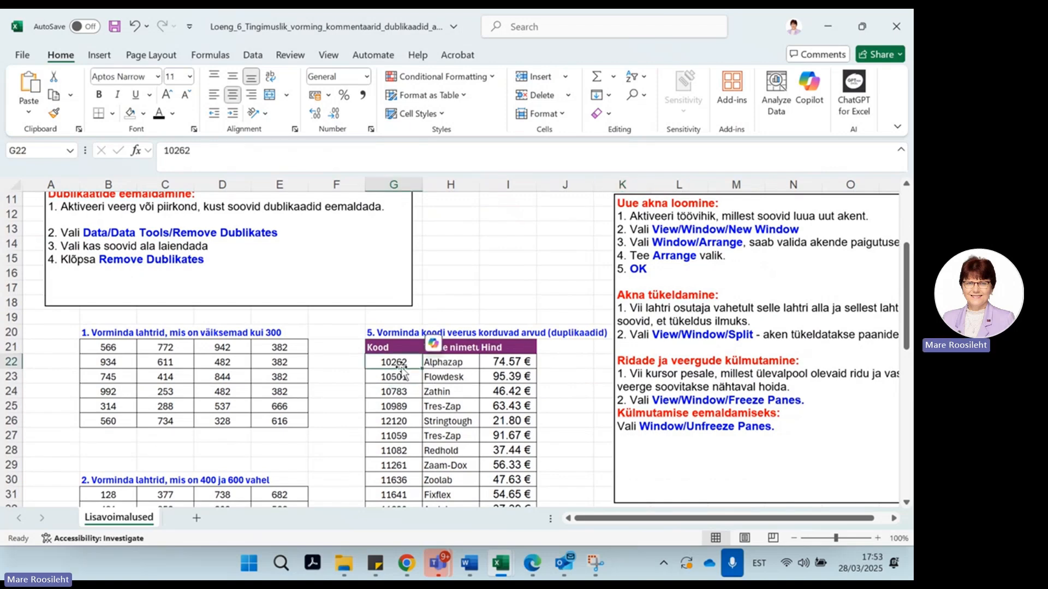
left_click(250, 55)
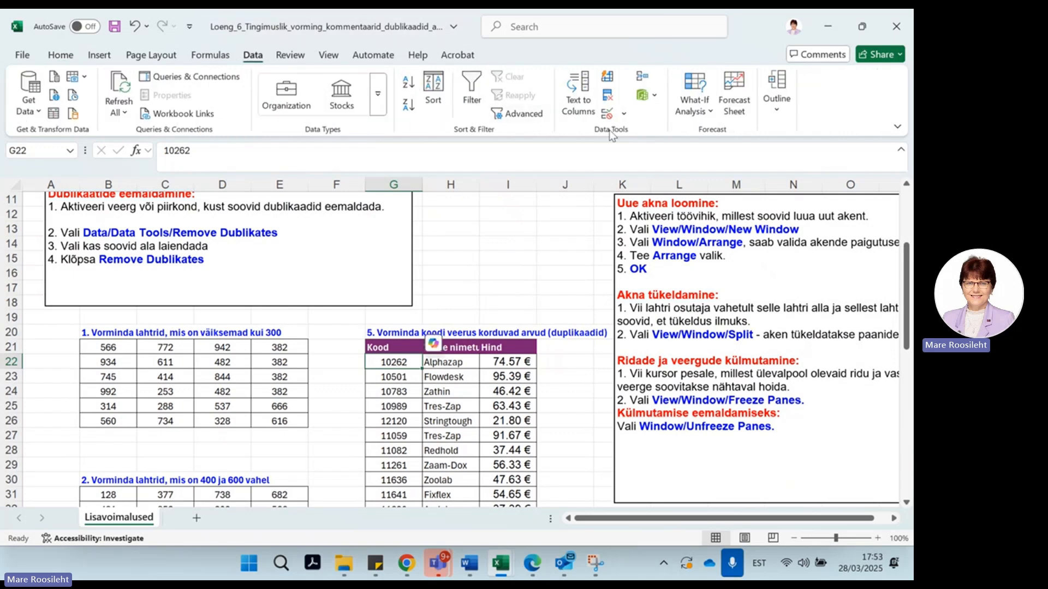
left_click(610, 97)
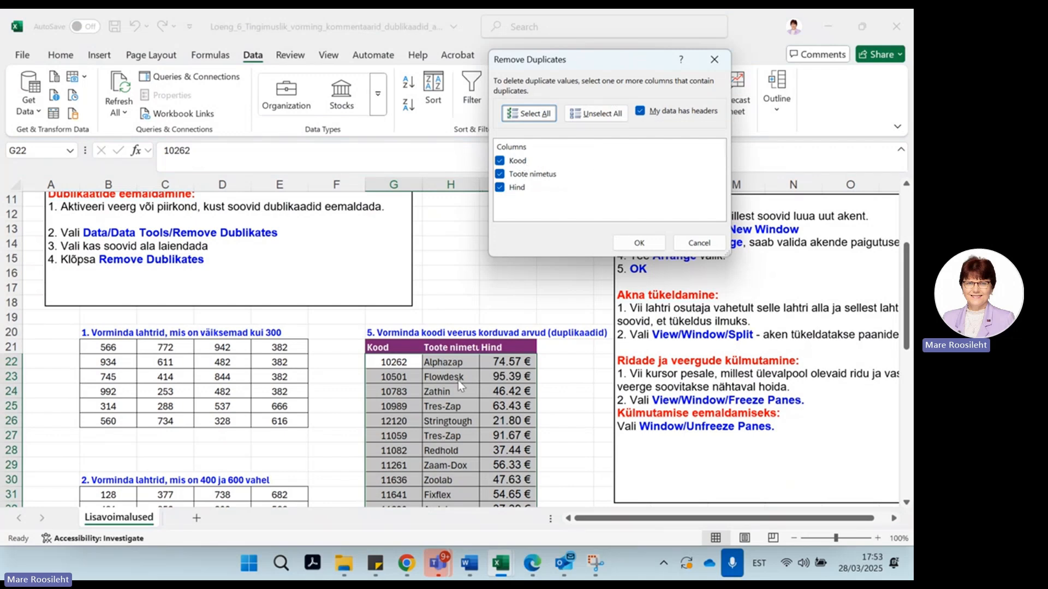
left_click(500, 174)
left_click(500, 187)
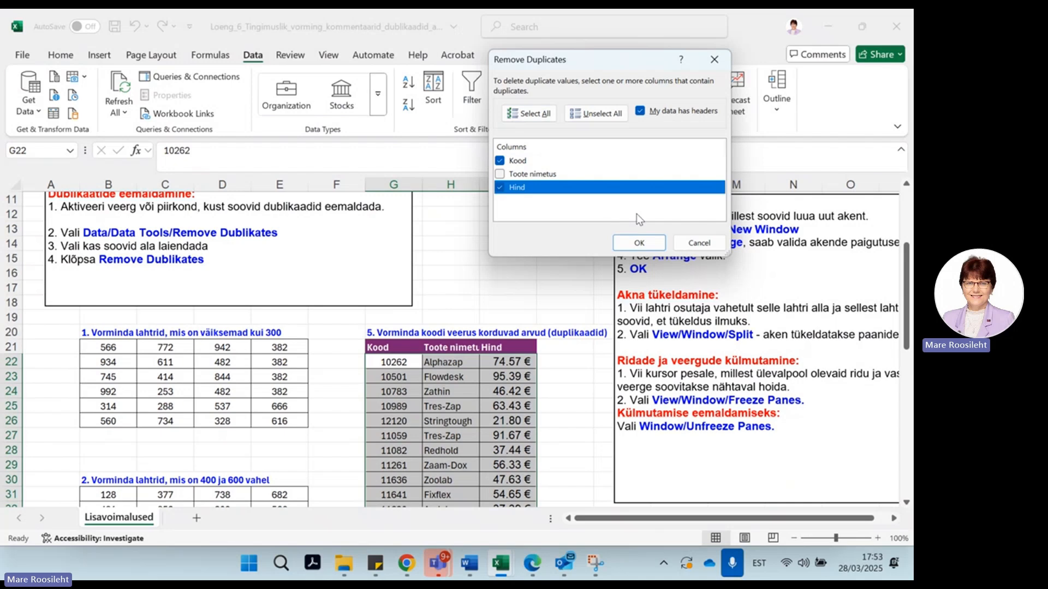
left_click(500, 187)
left_click(640, 112)
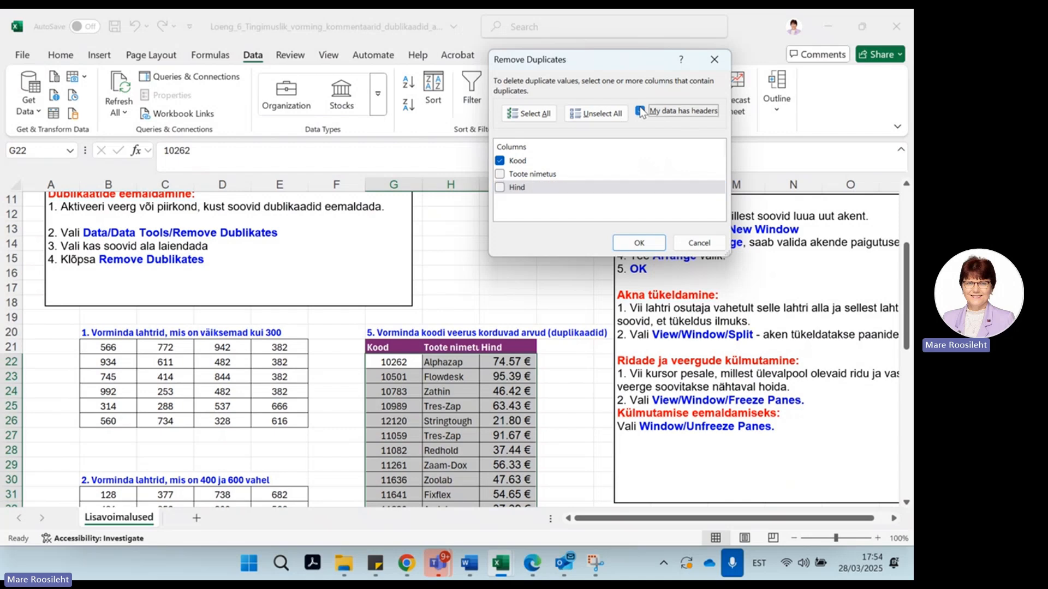
left_click(640, 111)
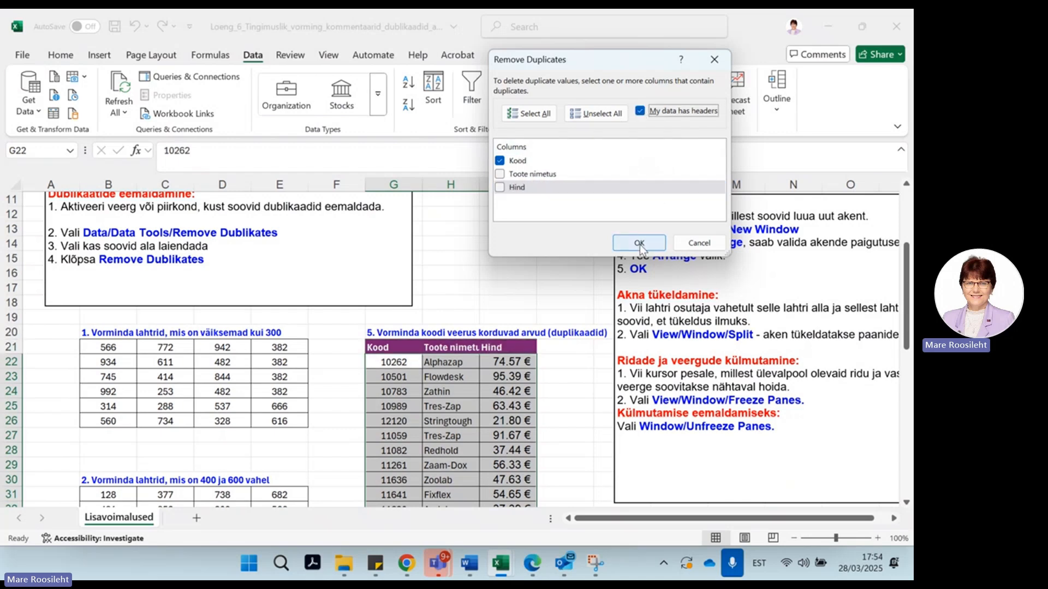
left_click(698, 243)
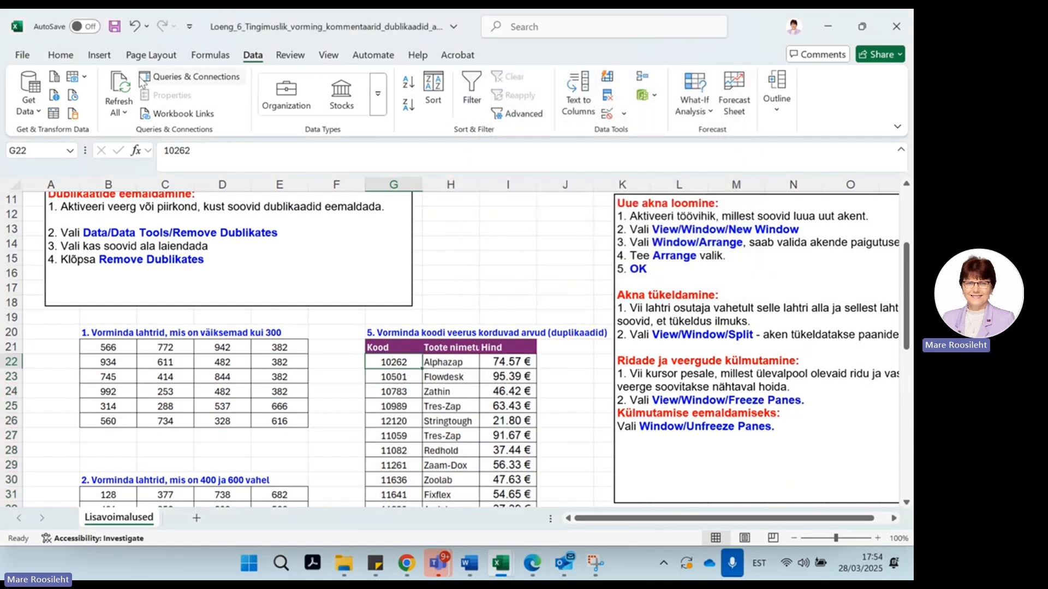
Add a Duplicate Values rule to the first product code, G22, with Light Red Fill with Dark Red Text
scroll(210, 159, "up", 3)
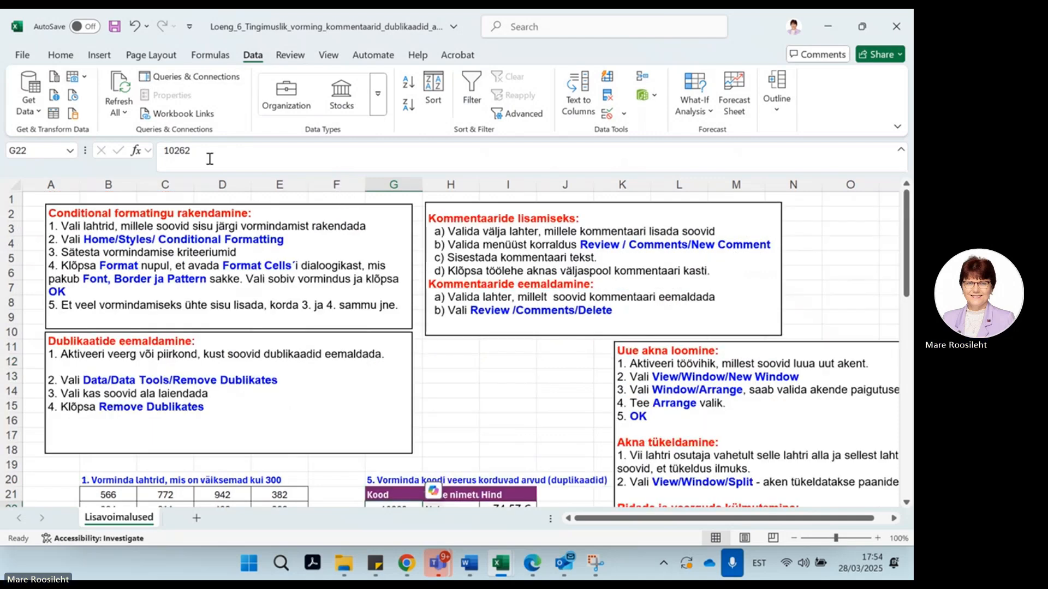
left_click(60, 55)
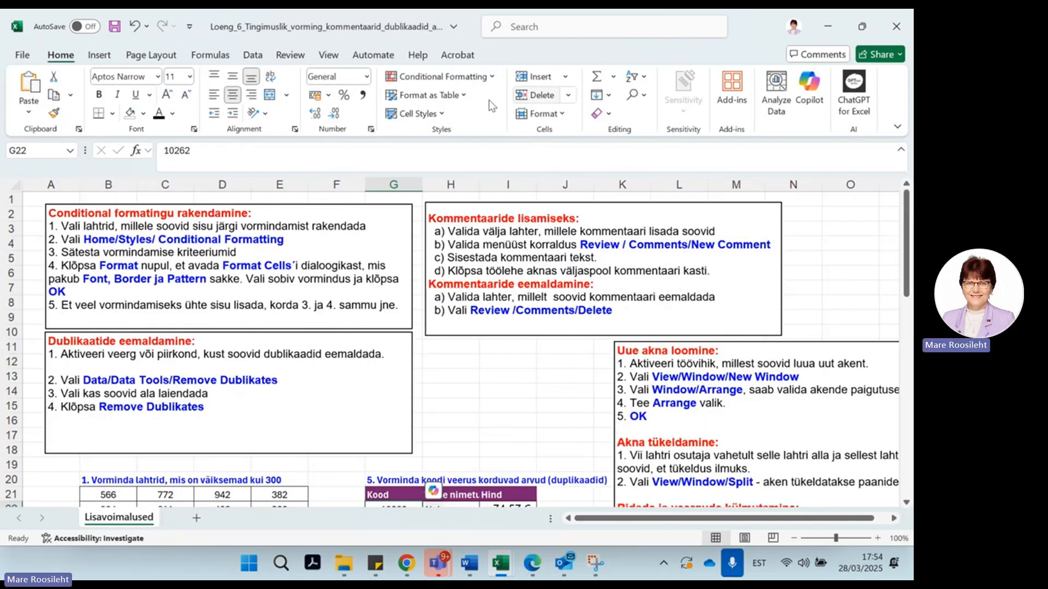
left_click(442, 76)
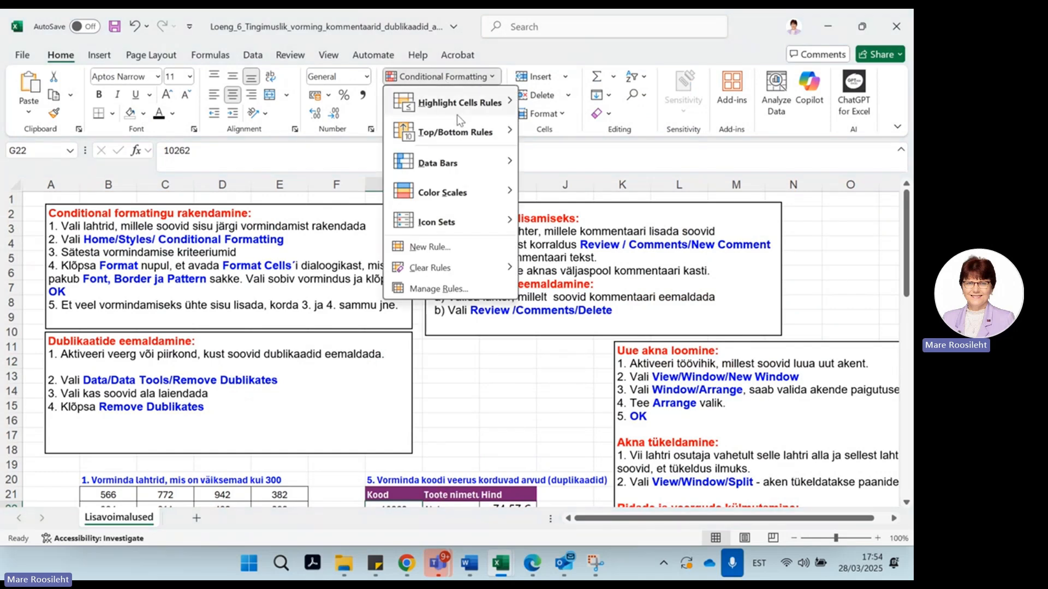
mouse_move(458, 114)
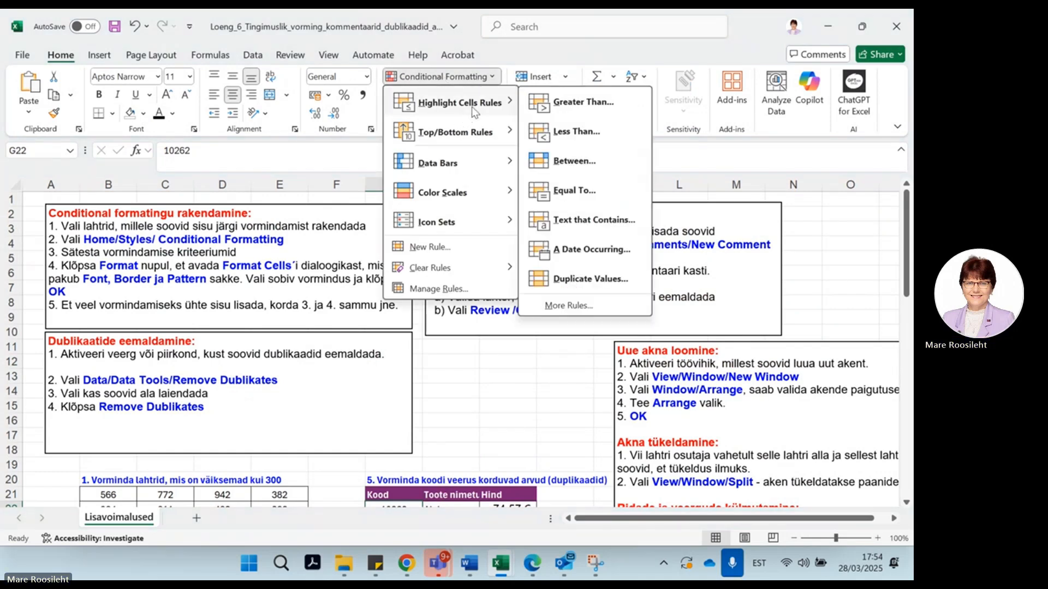
left_click(570, 281)
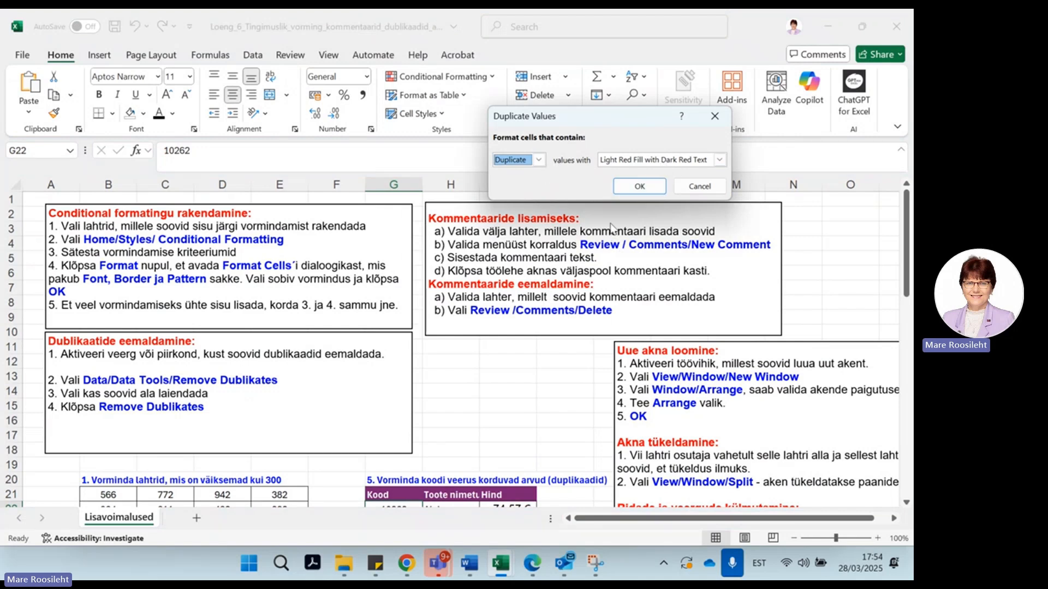
left_click(640, 186)
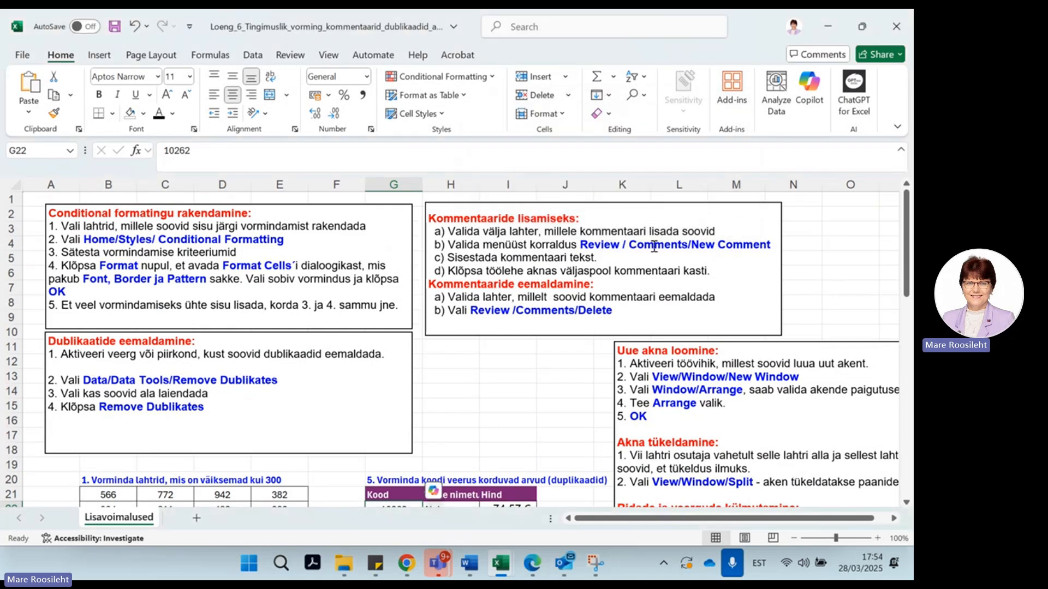
scroll(576, 334, "down", 5)
scroll(575, 334, "down", 1)
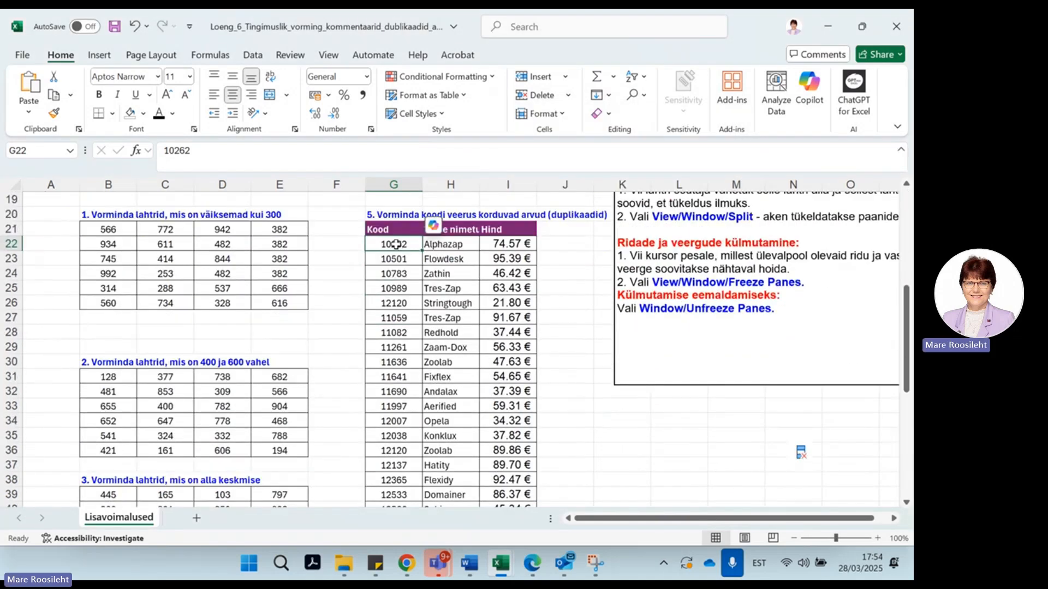
left_click(450, 332)
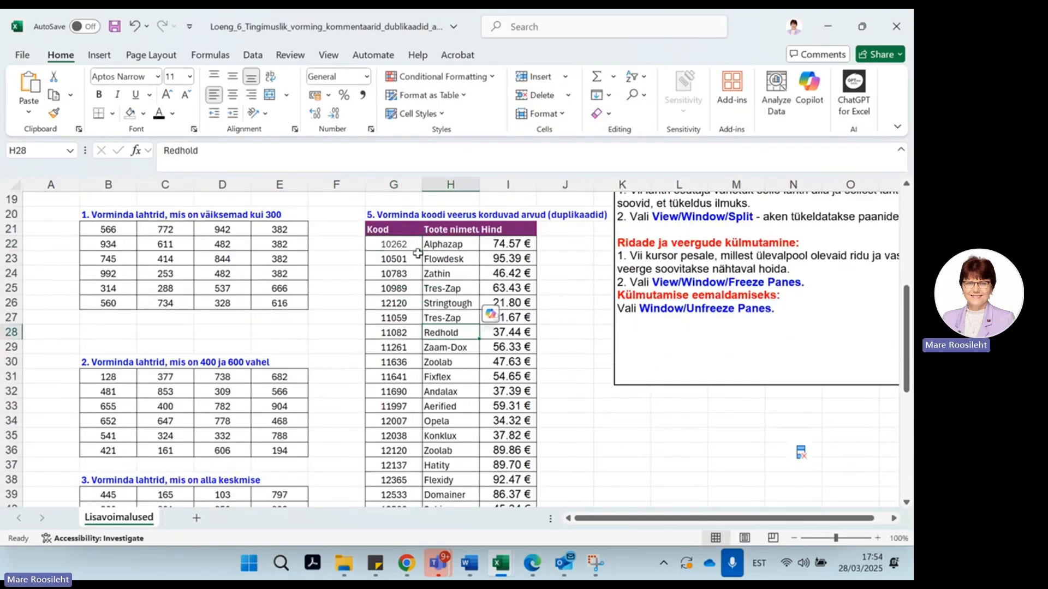
Add a Duplicate Values rule to the product codes G22:G50 with a custom format using a medium blue font color
left_click_drag(391, 246, 396, 456)
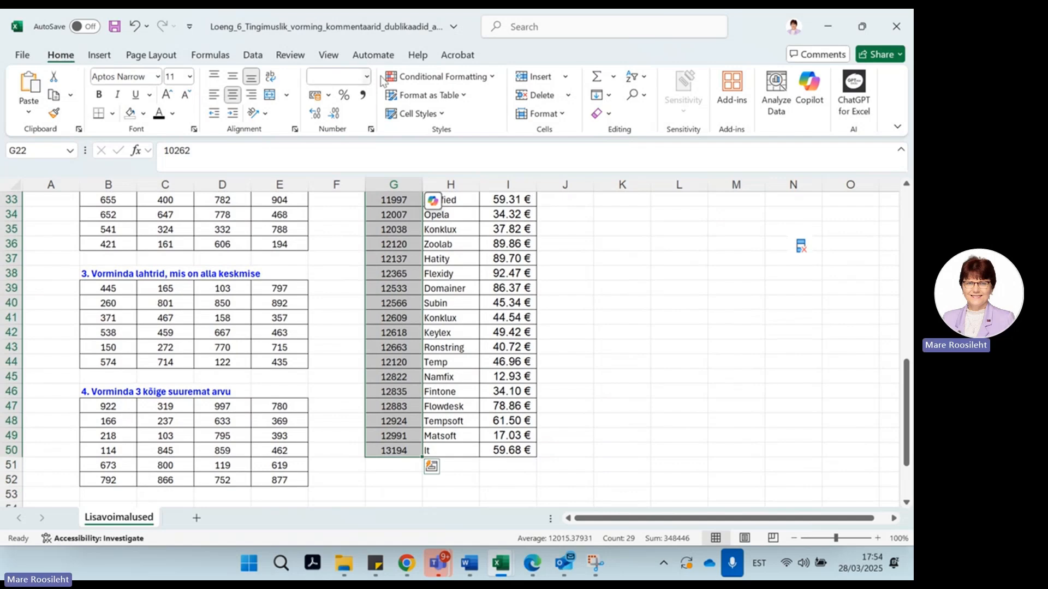
left_click(443, 77)
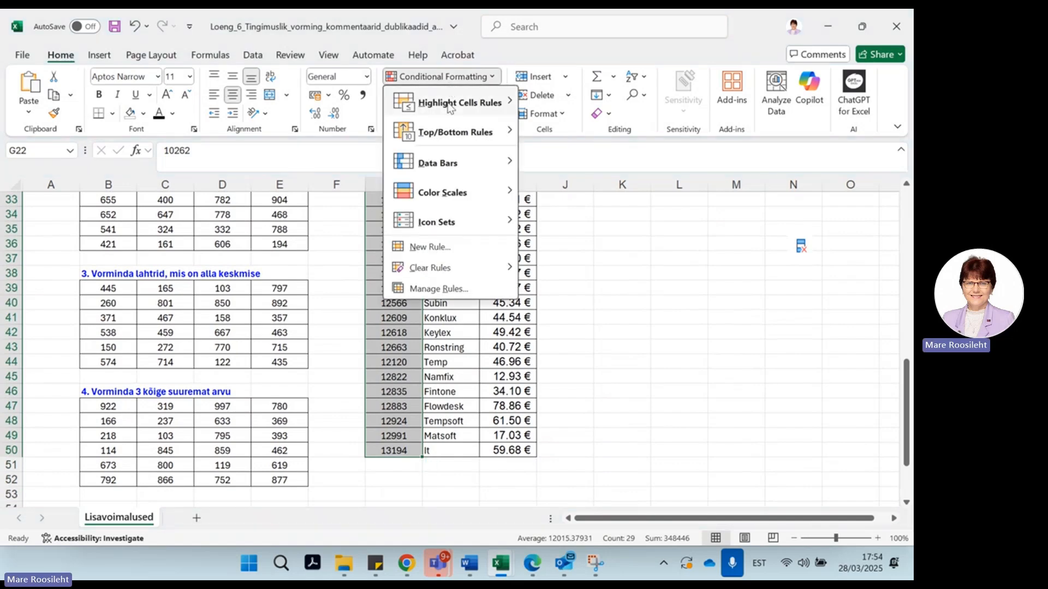
mouse_move(449, 104)
left_click(586, 280)
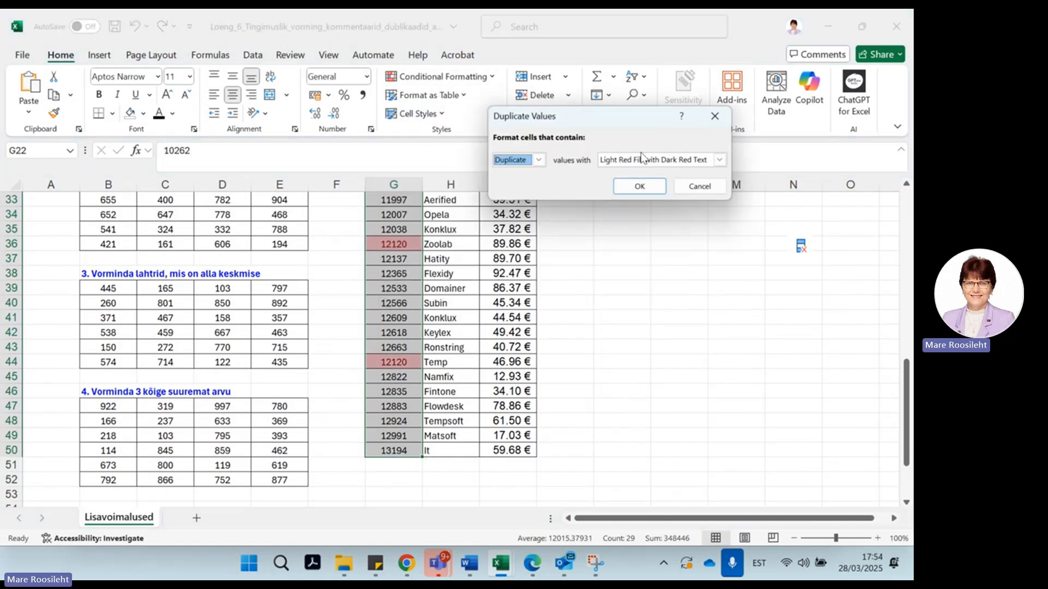
left_click(719, 160)
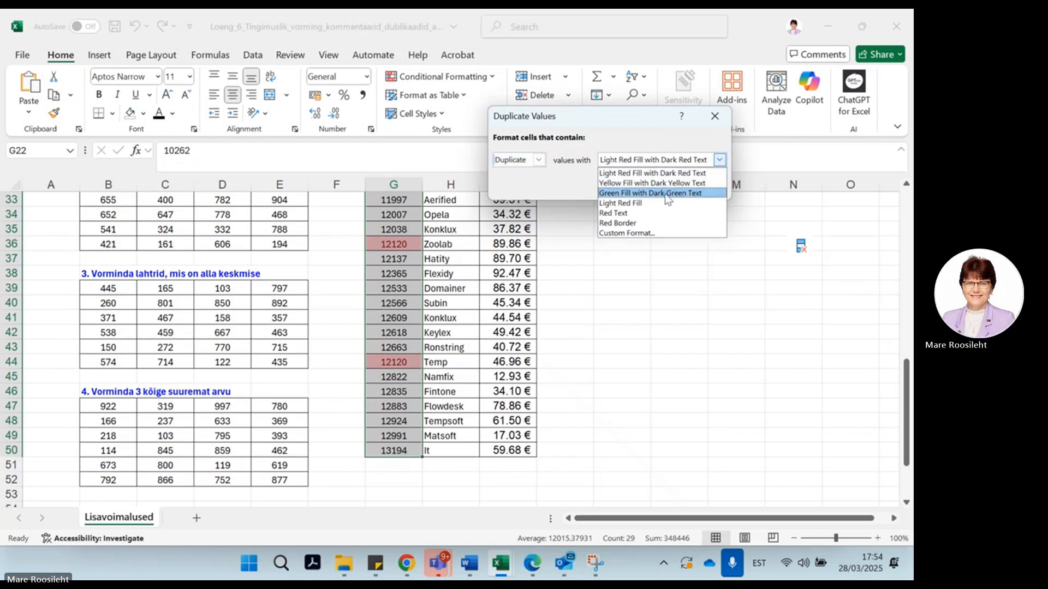
left_click(627, 233)
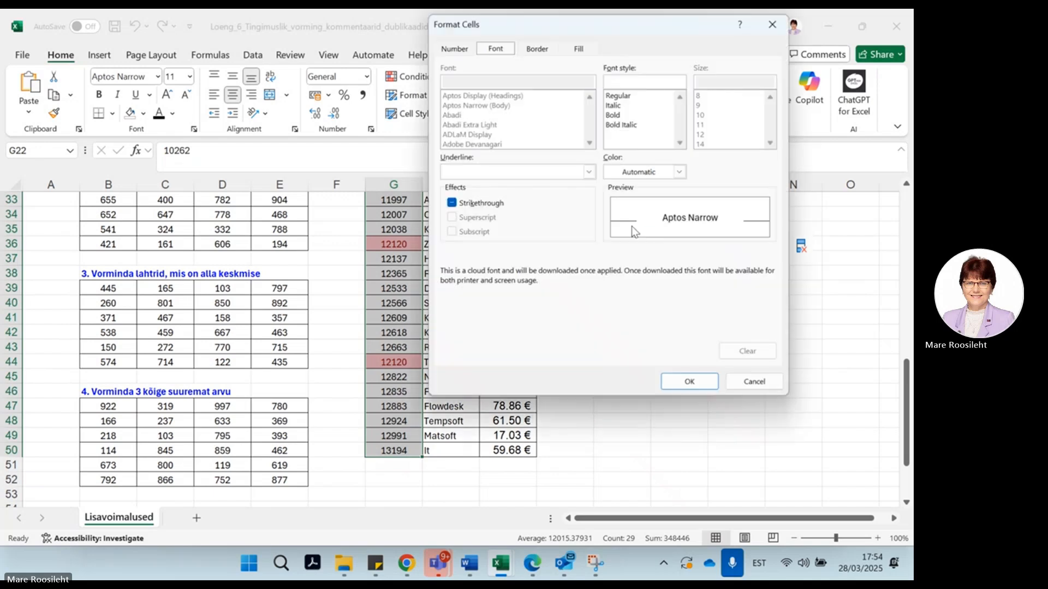
left_click(590, 171)
left_click(590, 170)
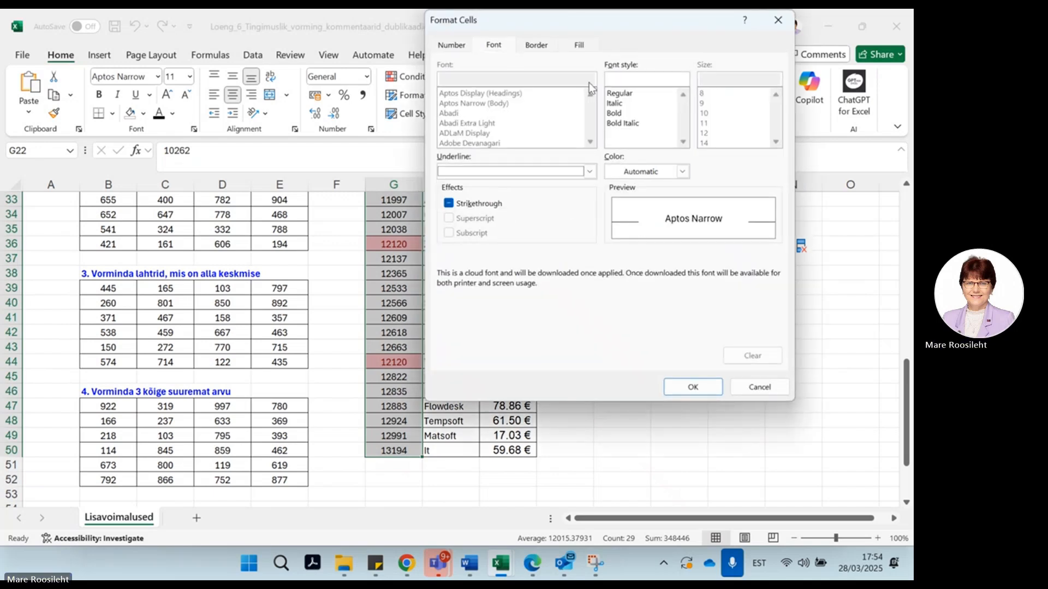
left_click(682, 171)
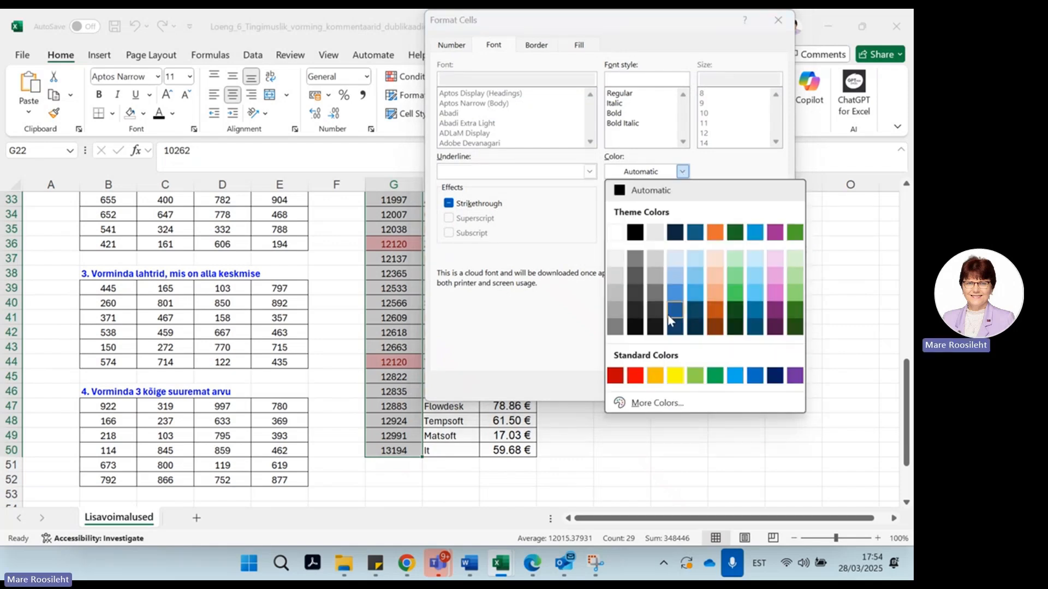
left_click(672, 287)
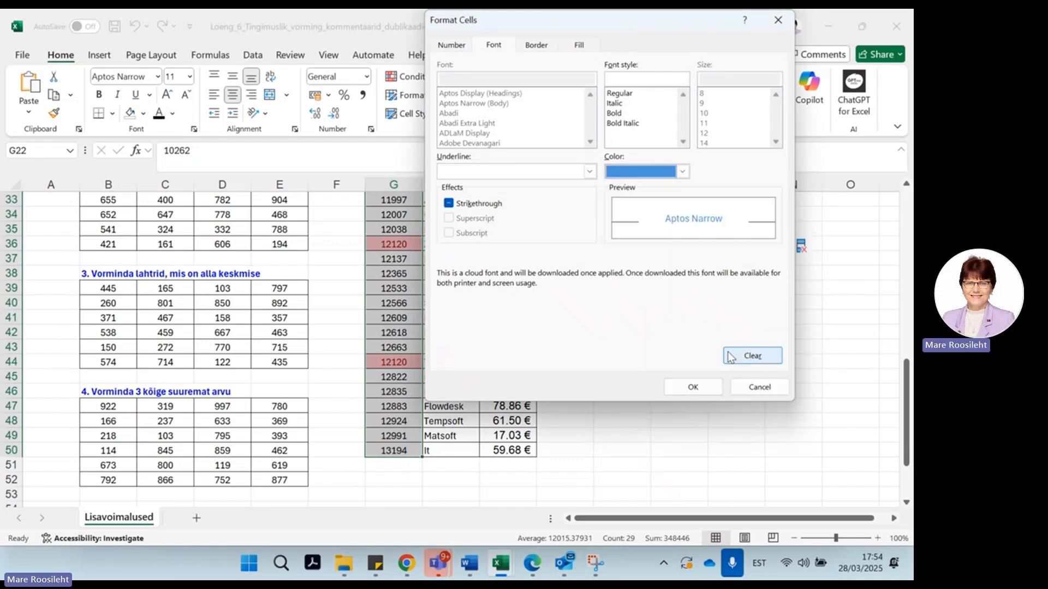
left_click(693, 387)
left_click(649, 188)
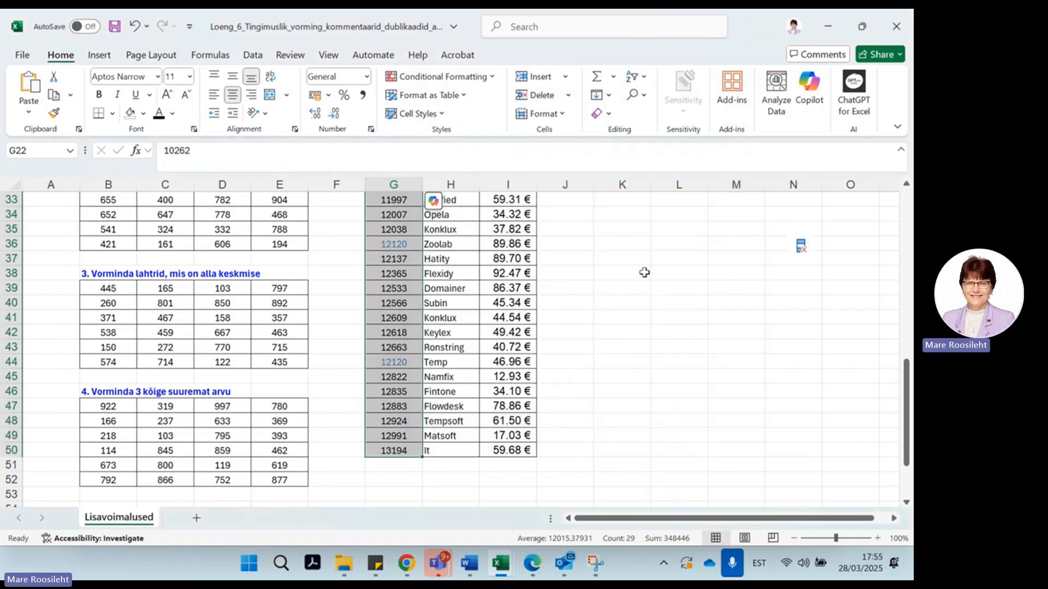
left_click(653, 260)
Remove duplicate rows from the product list based on the Kood column only, treating the first row as headers
scroll(642, 256, "up", 2)
scroll(642, 256, "up", 2)
scroll(616, 244, "down", 6)
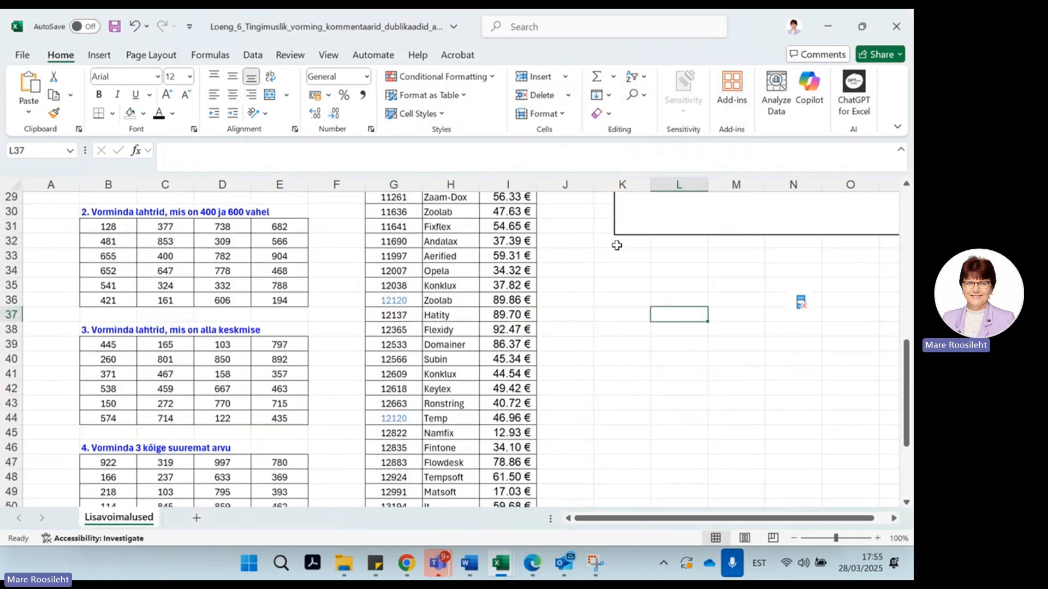
scroll(616, 244, "up", 7)
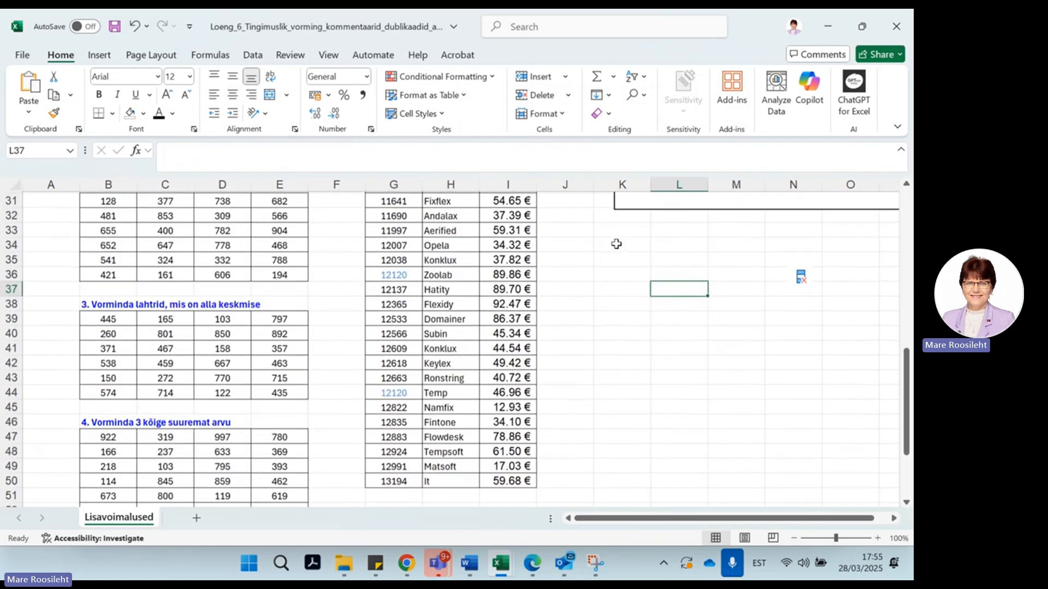
left_click(389, 257)
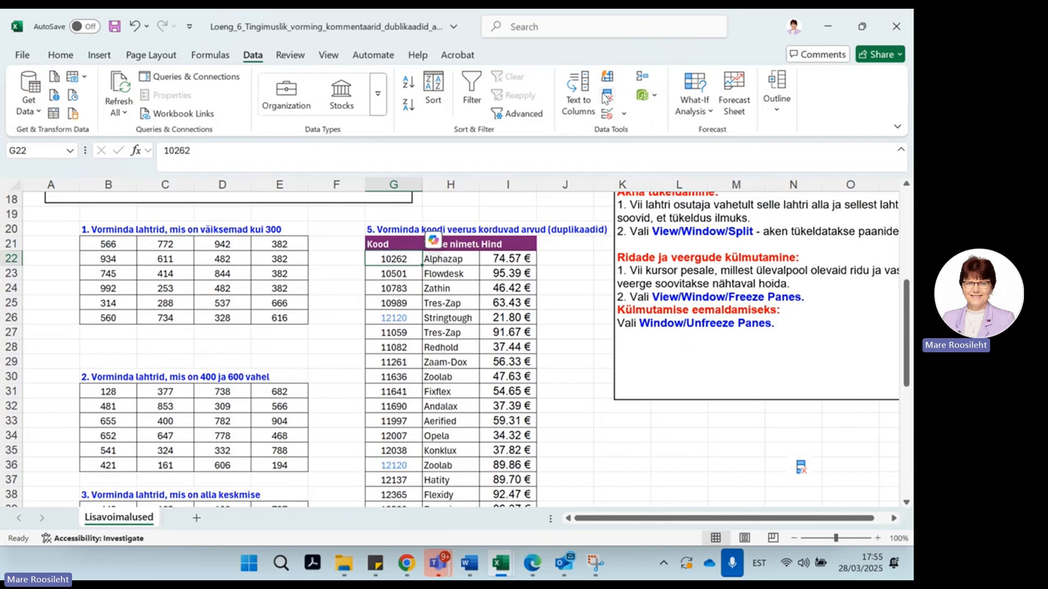
left_click(605, 98)
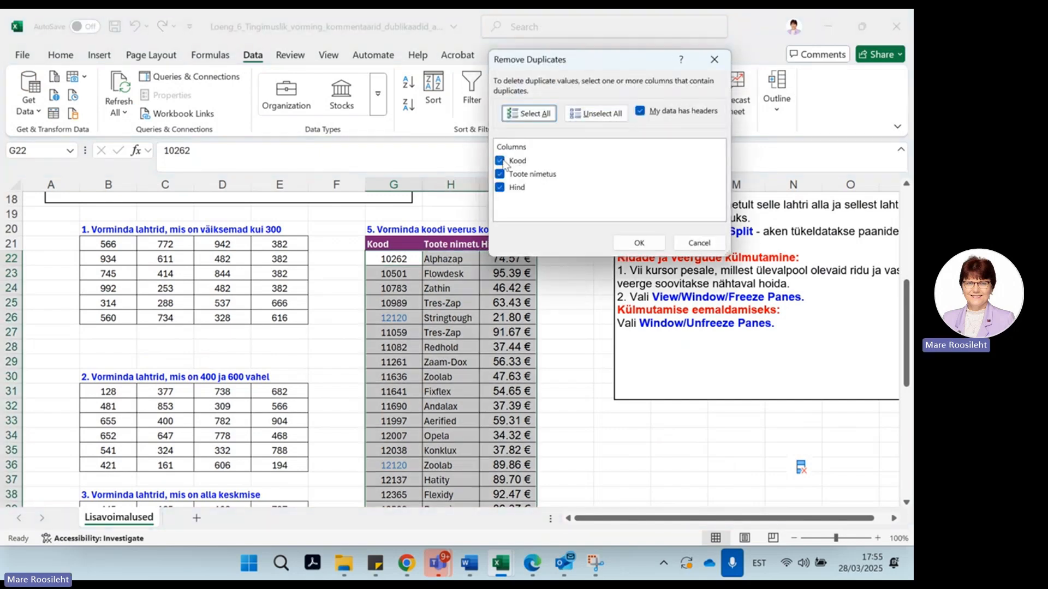
left_click(500, 174)
left_click(500, 187)
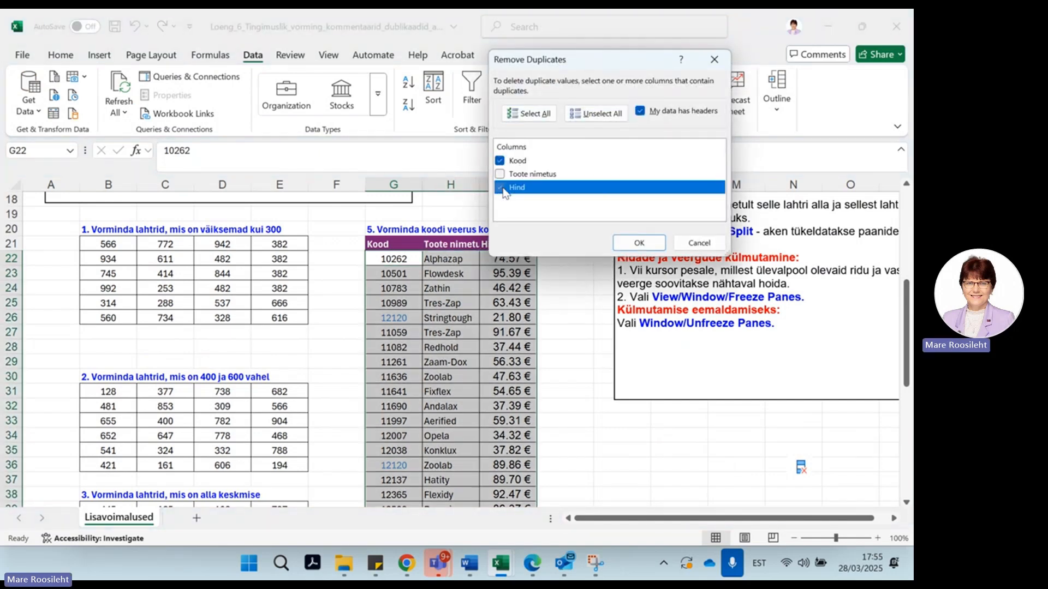
left_click(633, 244)
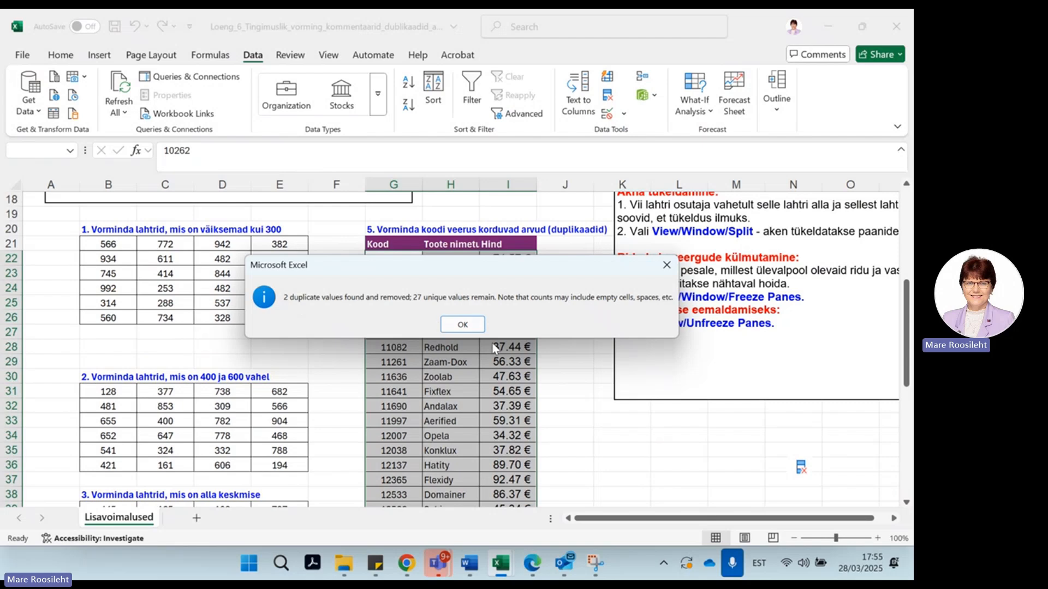
left_click(462, 324)
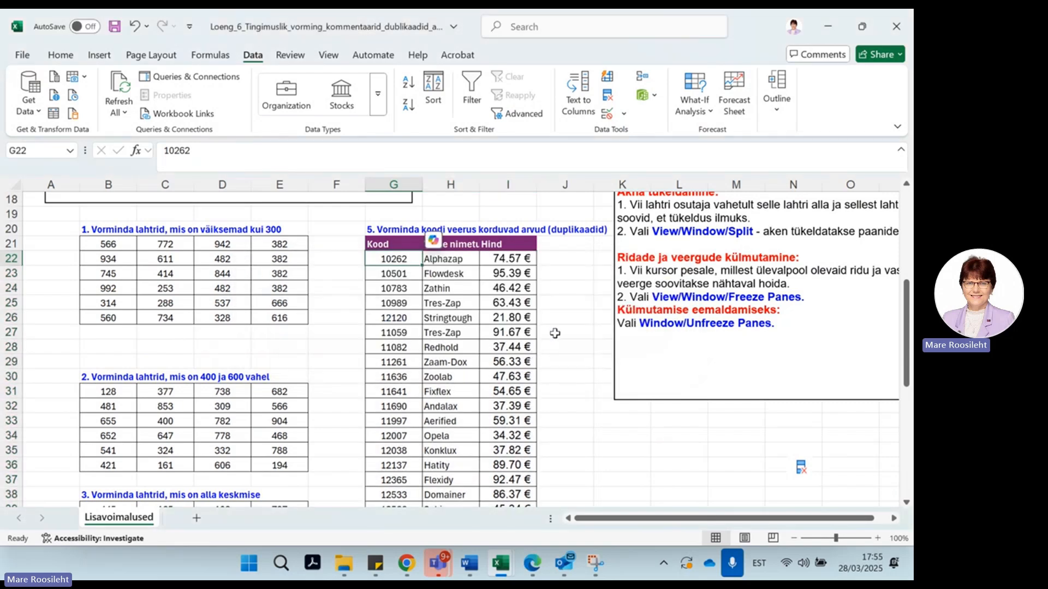
scroll(554, 330, "down", 5)
scroll(568, 325, "up", 4)
scroll(573, 321, "up", 1)
Add another Duplicate Values rule with Light Red Fill with Dark Red Text to the first product code, G22
left_click(62, 56)
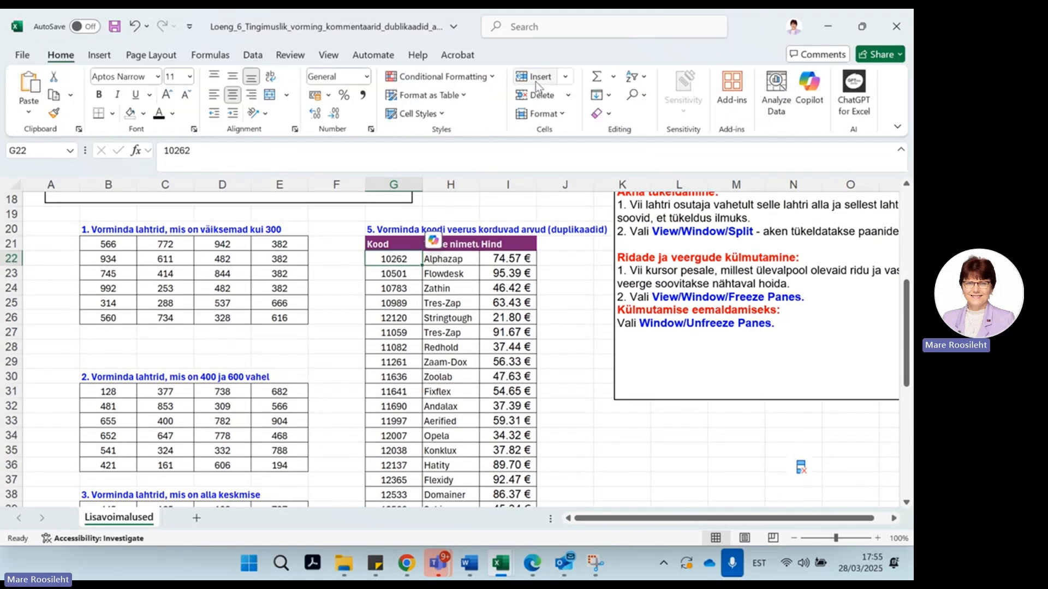
left_click(440, 78)
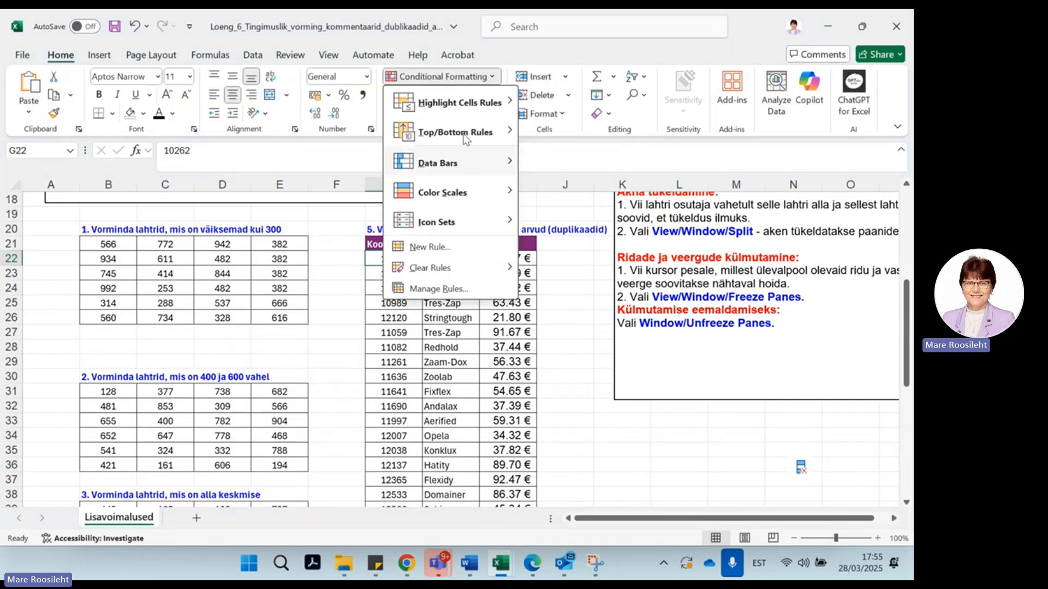
mouse_move(460, 109)
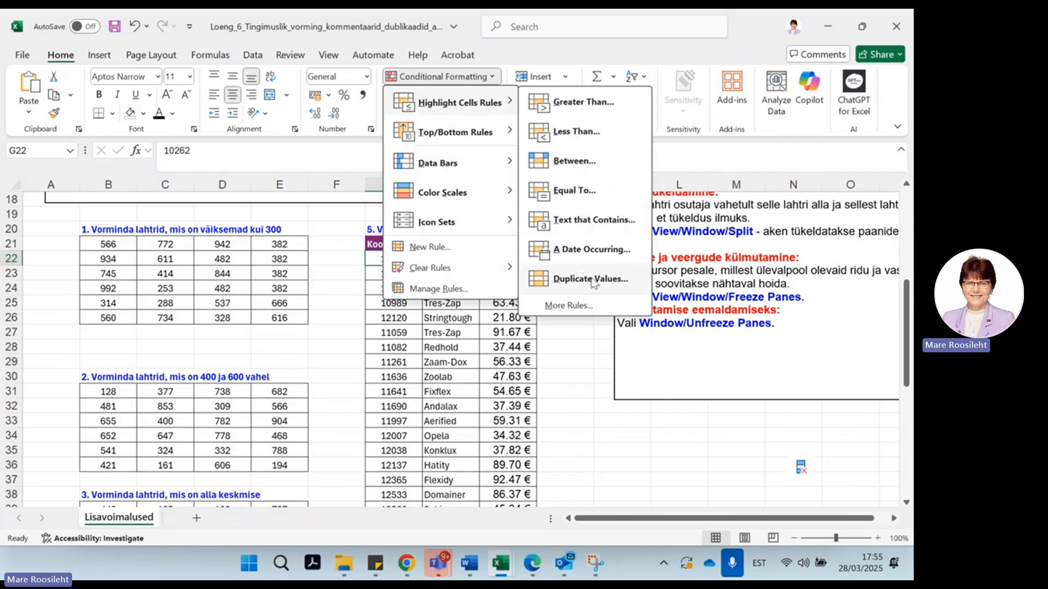
left_click(596, 278)
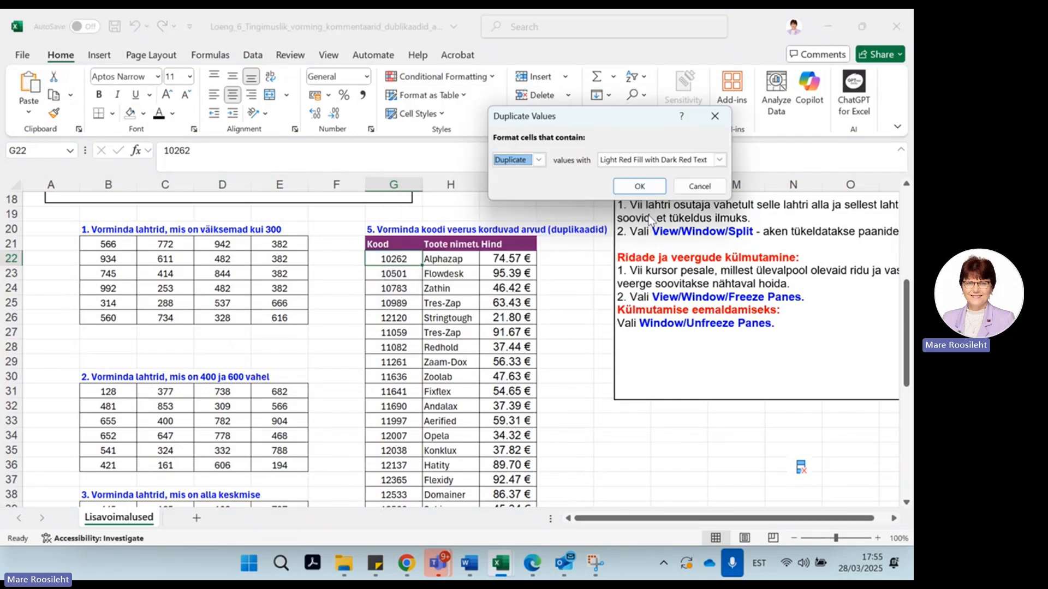
left_click(639, 187)
Highlight duplicate values across the whole product list, G22:I48, with Light Red Fill with Dark Red Text
scroll(565, 257, "down", 3)
scroll(565, 257, "up", 1)
scroll(564, 257, "up", 1)
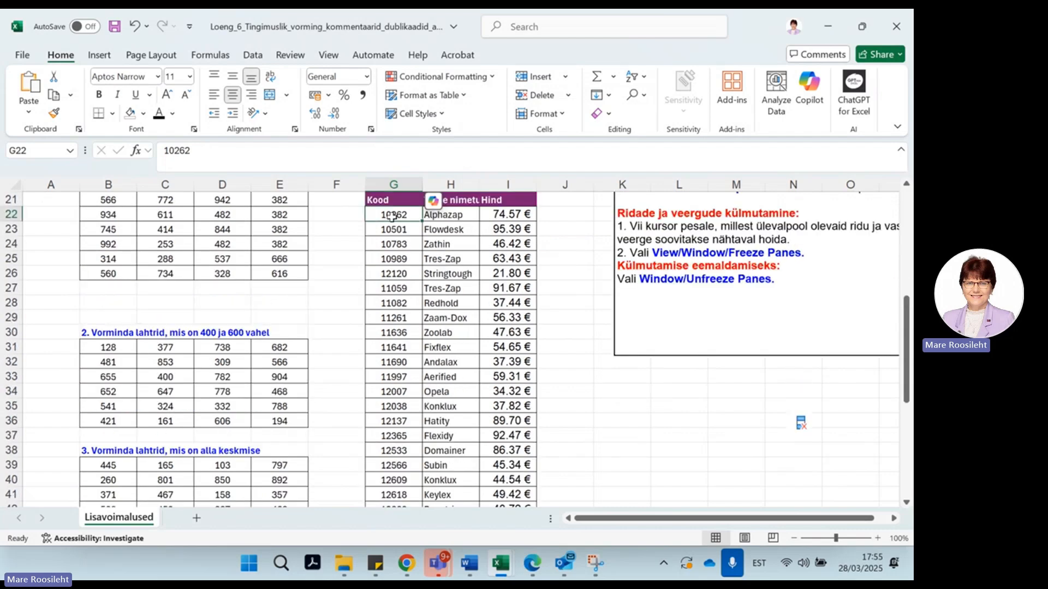
left_click_drag(394, 215, 500, 494)
left_click(443, 76)
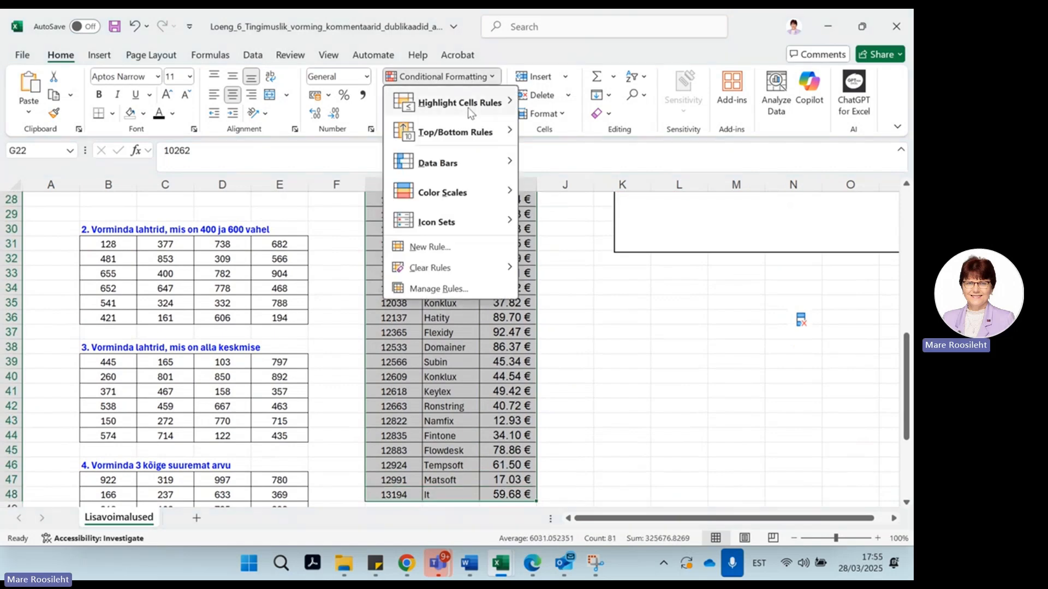
mouse_move(469, 104)
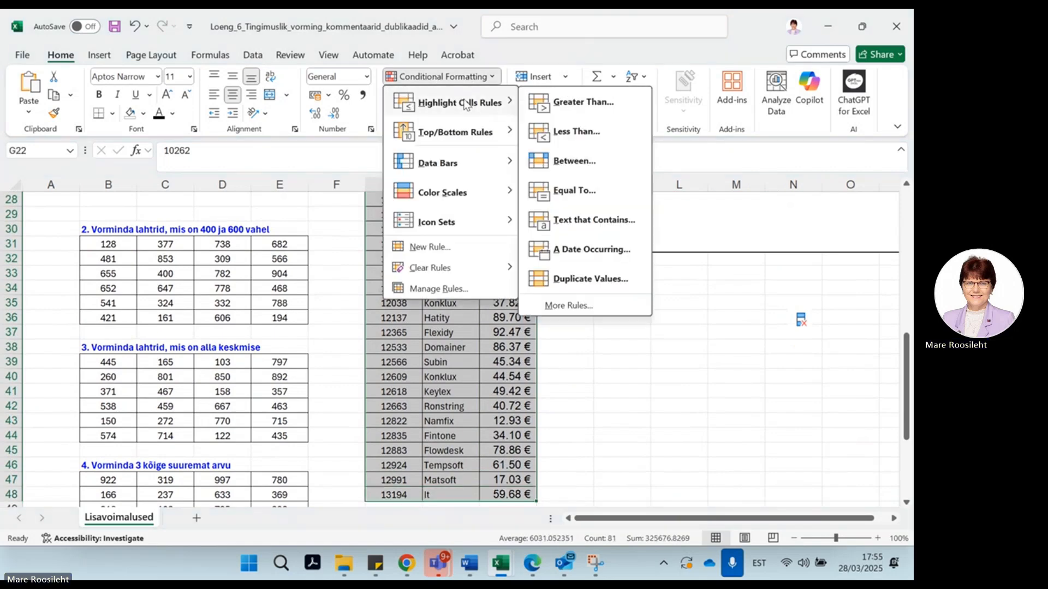
left_click(568, 281)
left_click(637, 186)
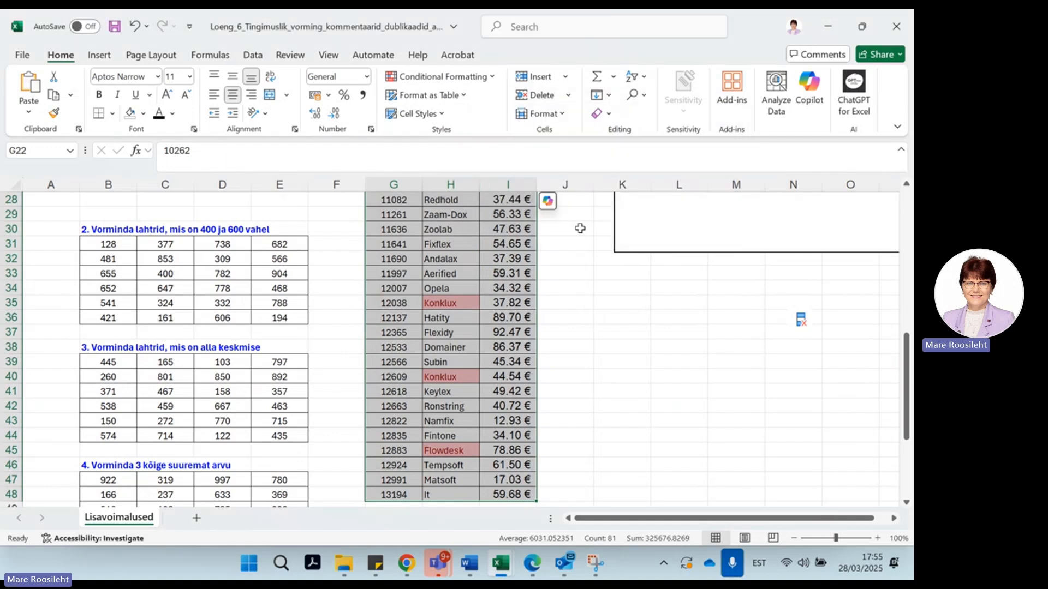
left_click(581, 244)
scroll(592, 229, "down", 5)
scroll(589, 228, "up", 4)
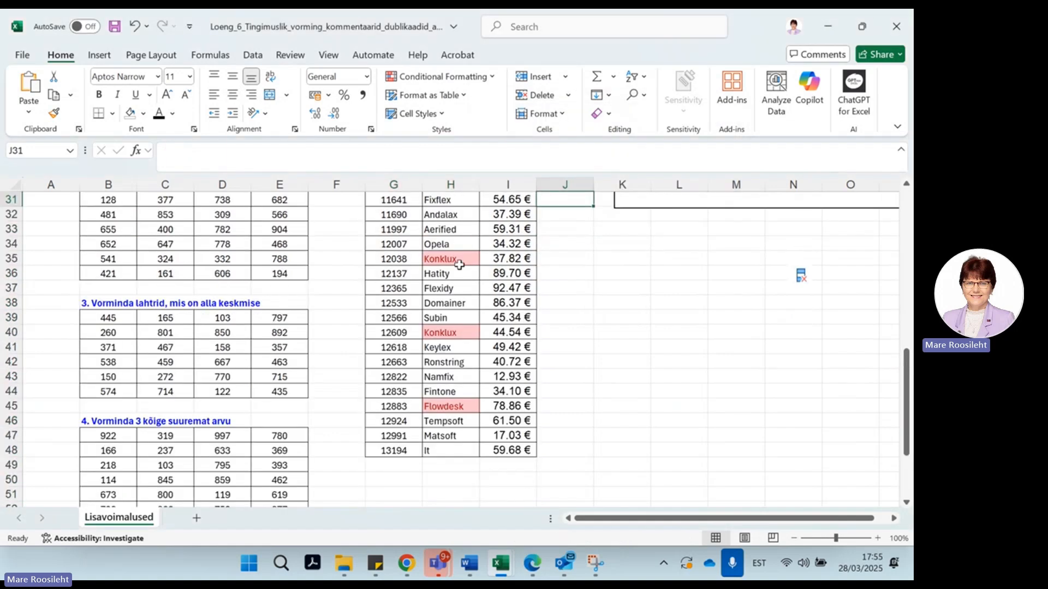
scroll(538, 252, "up", 5)
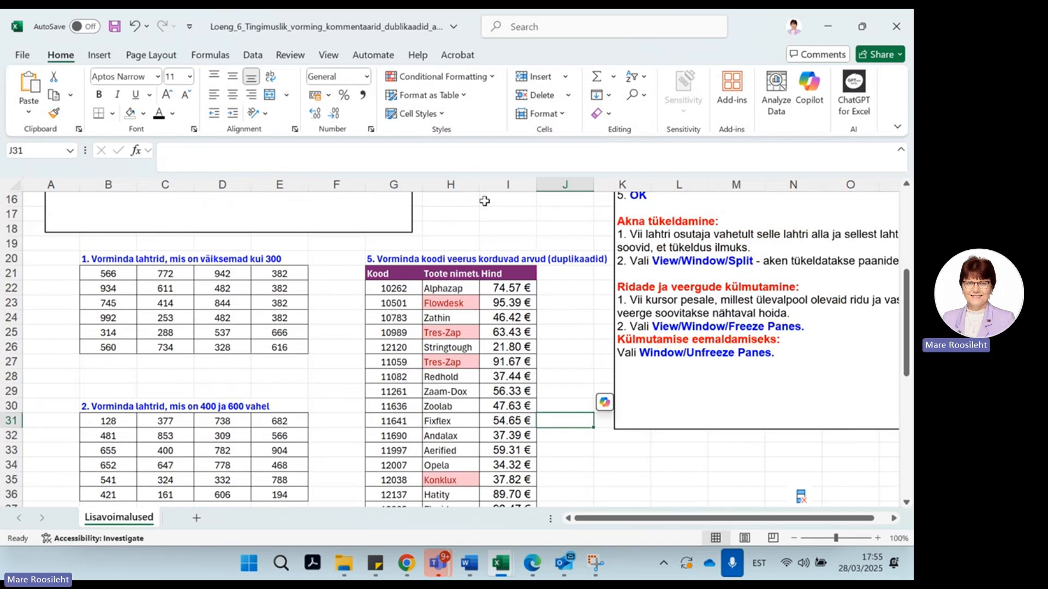
Widen column H slightly so the Toote nimetus header fits
left_click_drag(480, 187, 489, 186)
scroll(476, 306, "down", 5)
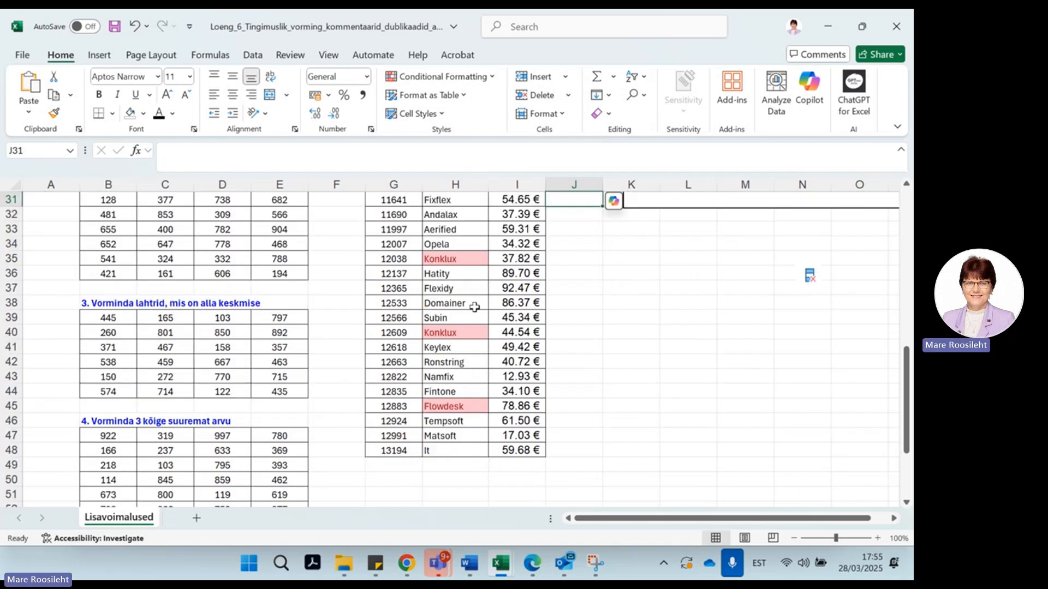
scroll(476, 307, "up", 4)
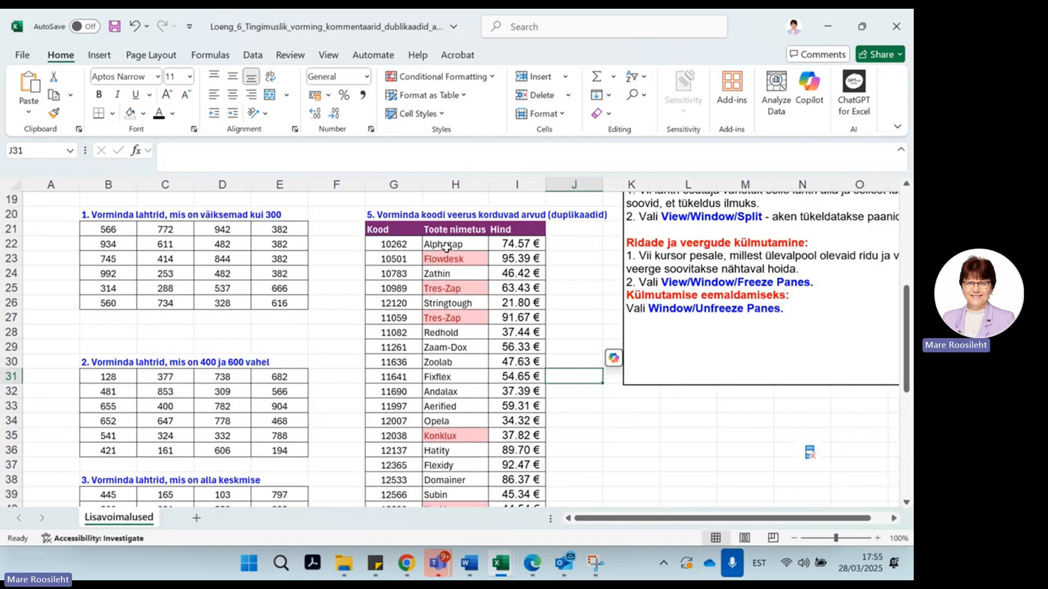
Sort the product list by Toote nimetus in ascending A to Z order
left_click(446, 246)
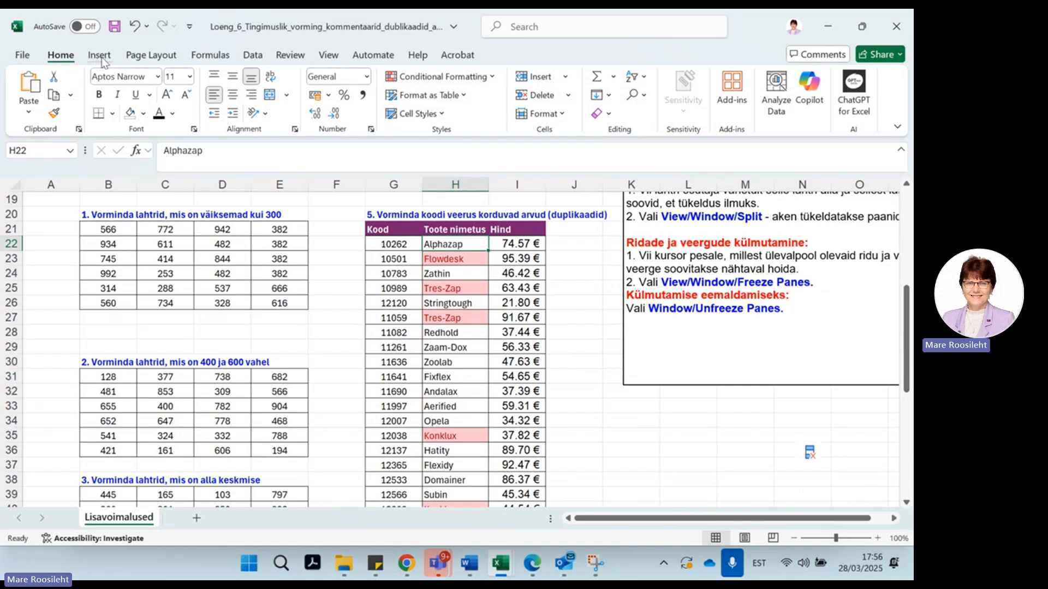
left_click(253, 55)
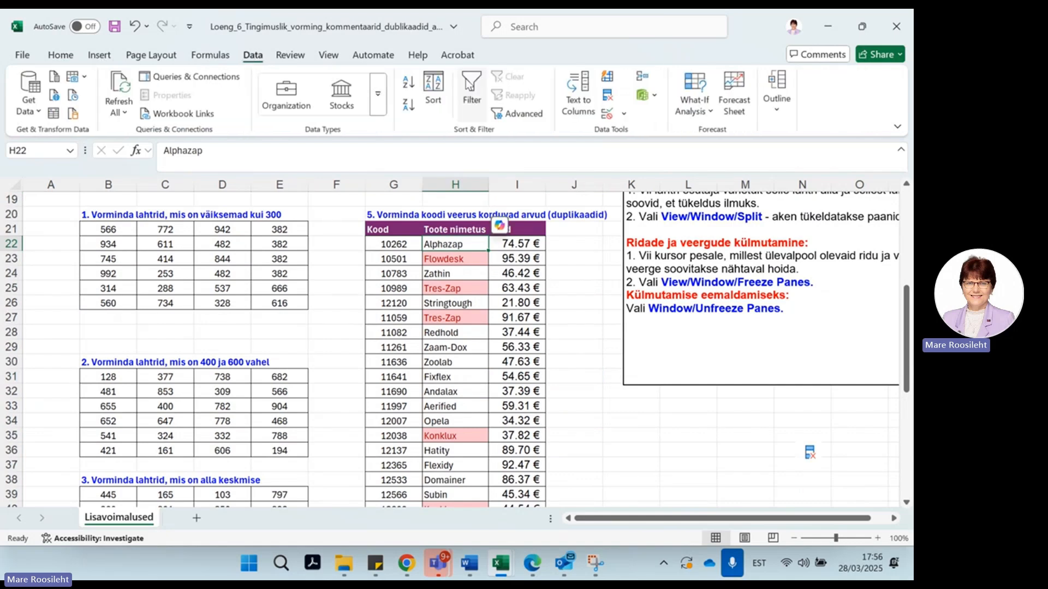
left_click(408, 82)
scroll(488, 306, "down", 3)
scroll(490, 311, "down", 2)
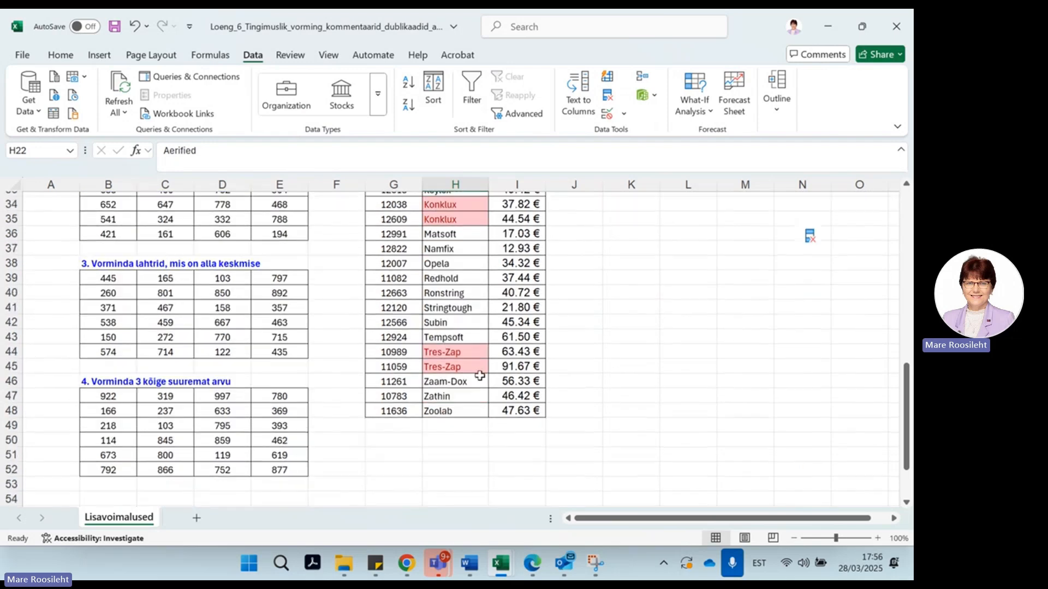
scroll(459, 262, "up", 5)
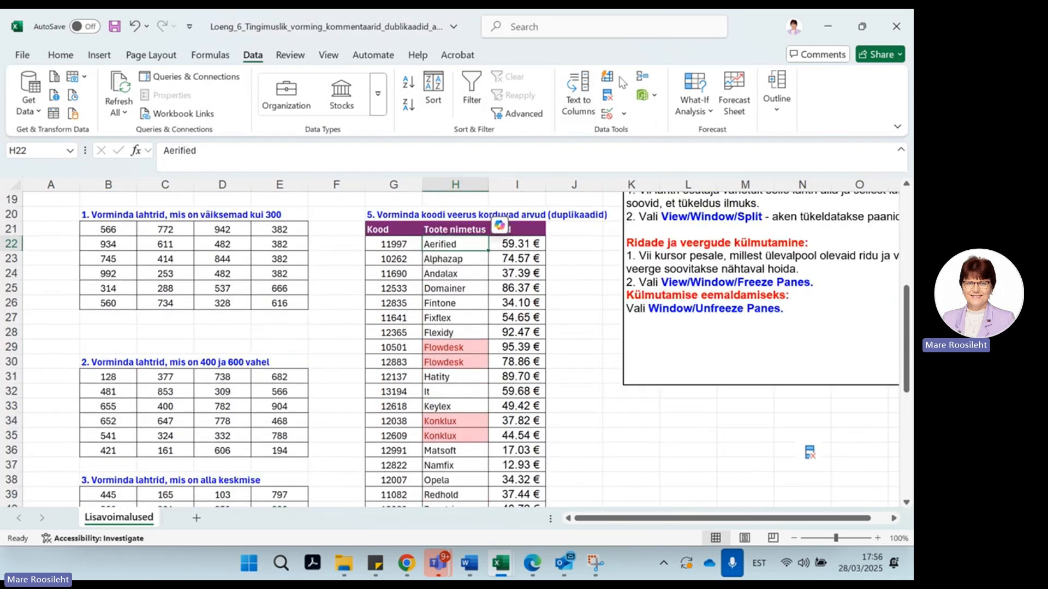
Remove duplicate rows from the product list by comparing only the Toote nimetus column, with headers recognised
left_click(607, 96)
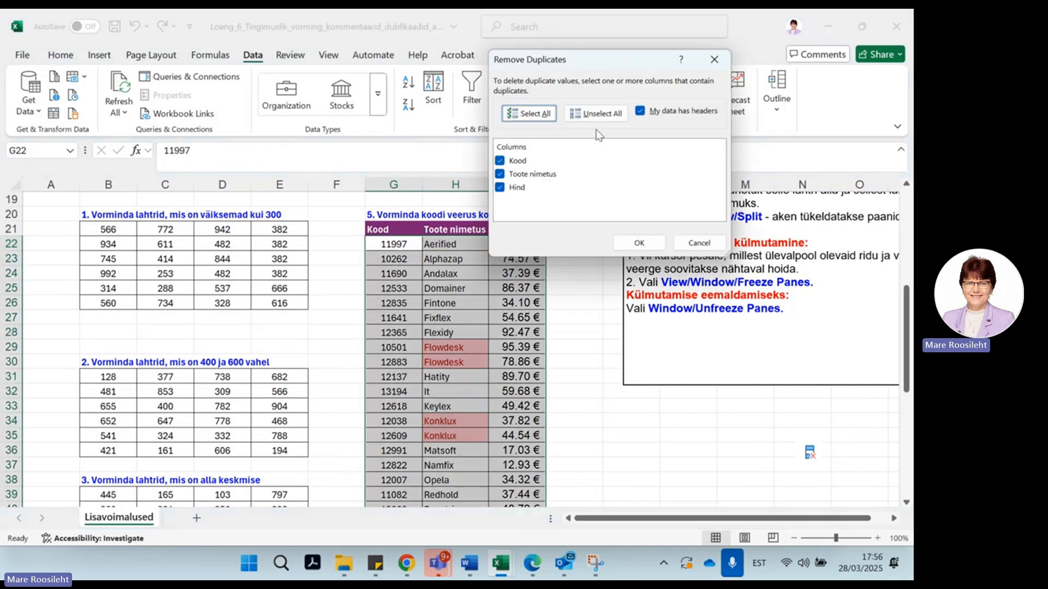
left_click(500, 161)
left_click(501, 175)
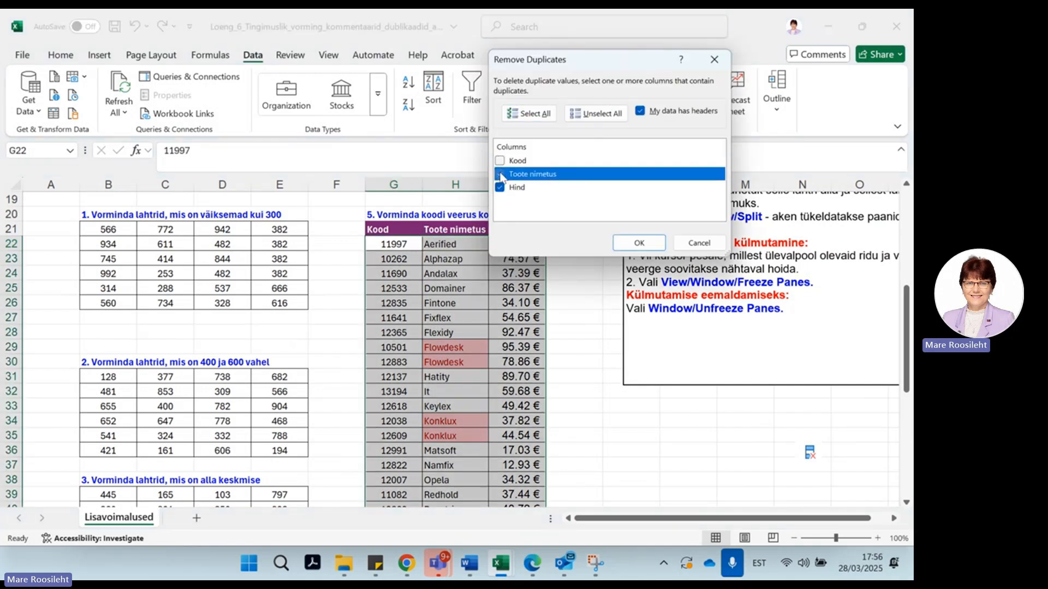
left_click(499, 188)
left_click(500, 175)
left_click(499, 175)
left_click(499, 187)
left_click(499, 174)
left_click(499, 187)
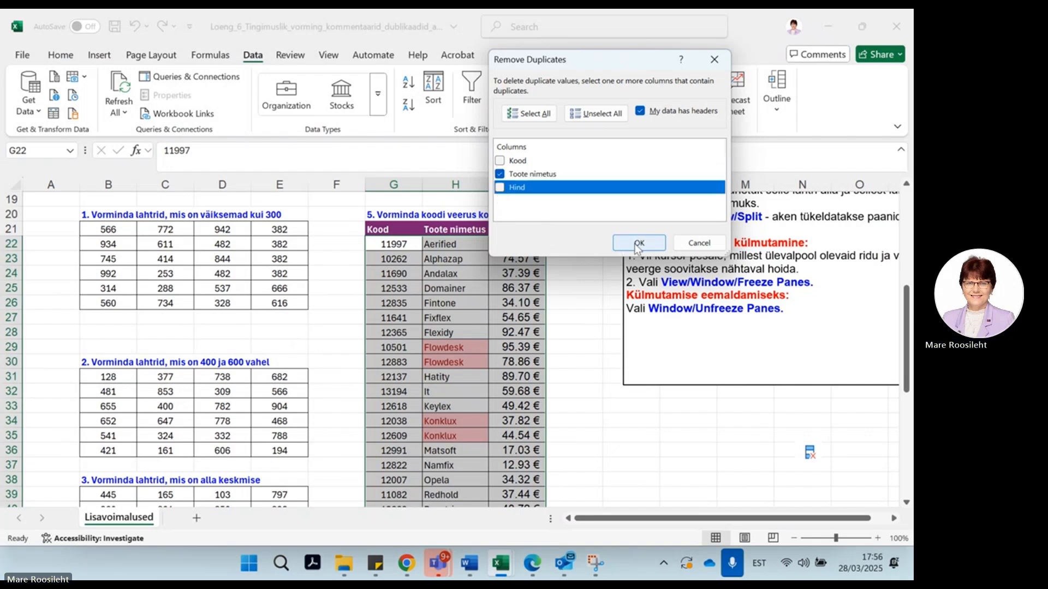
left_click(636, 243)
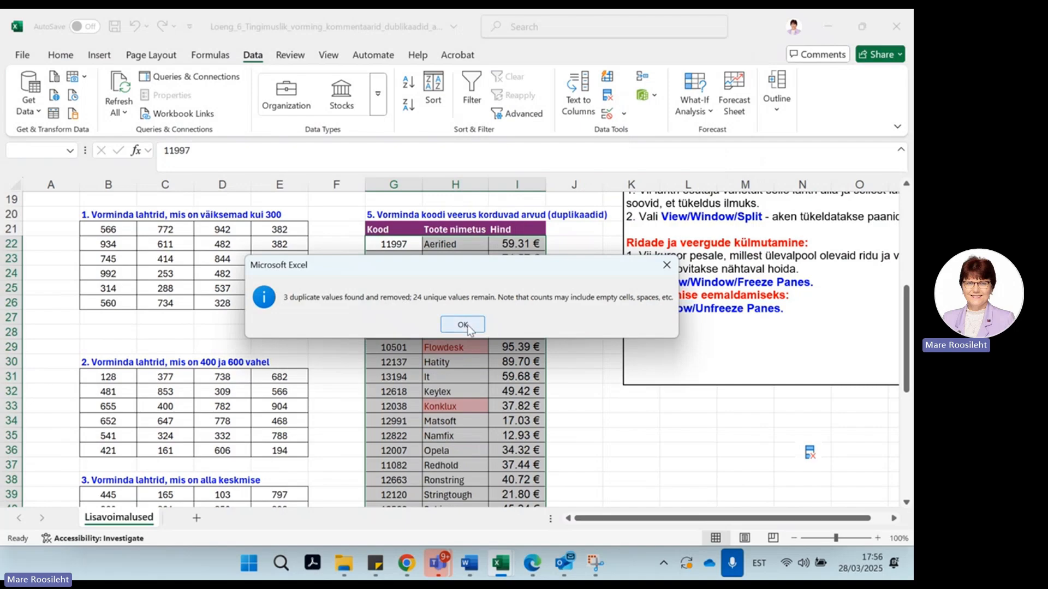
left_click(463, 325)
key("Right")
scroll(559, 398, "down", 5)
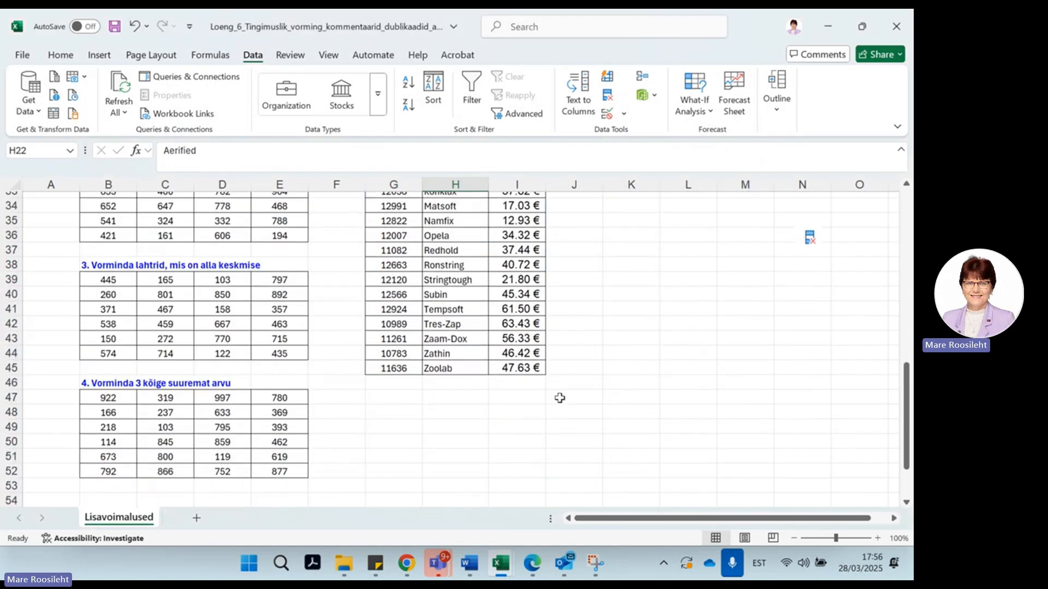
scroll(559, 398, "up", 5)
scroll(559, 397, "up", 4)
scroll(559, 398, "down", 3)
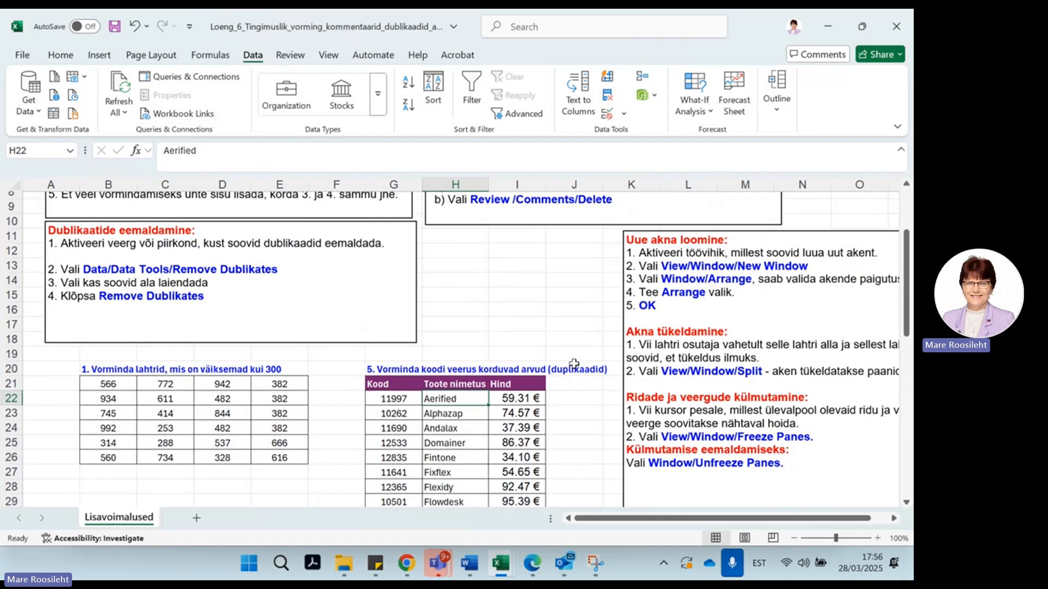
Undo the duplicate removal, the sort, the column H widening and the duplicate highlighting in the product list
left_click(134, 26)
left_click(135, 26)
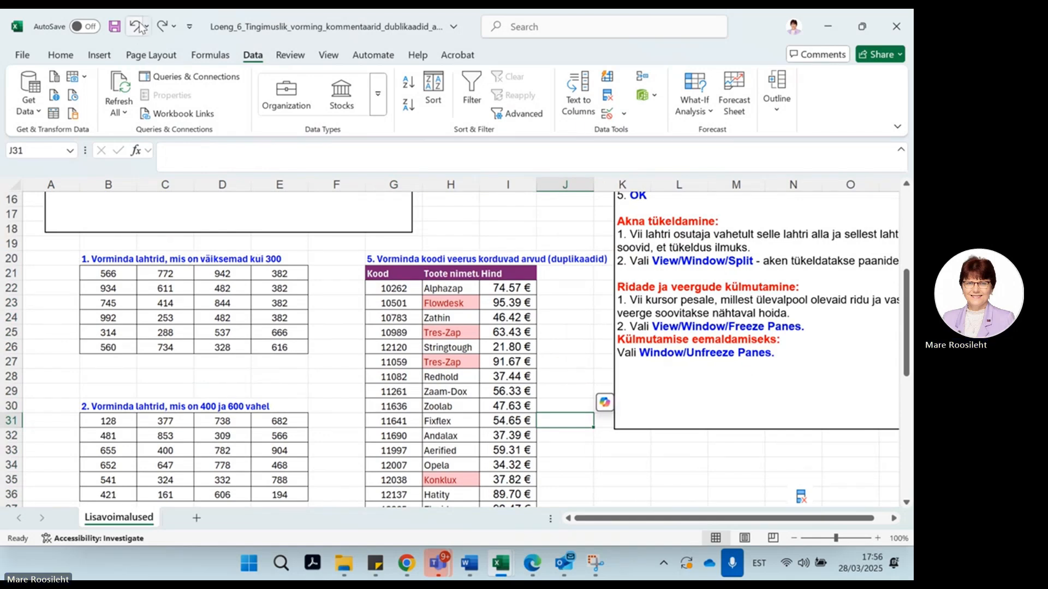
left_click(134, 26)
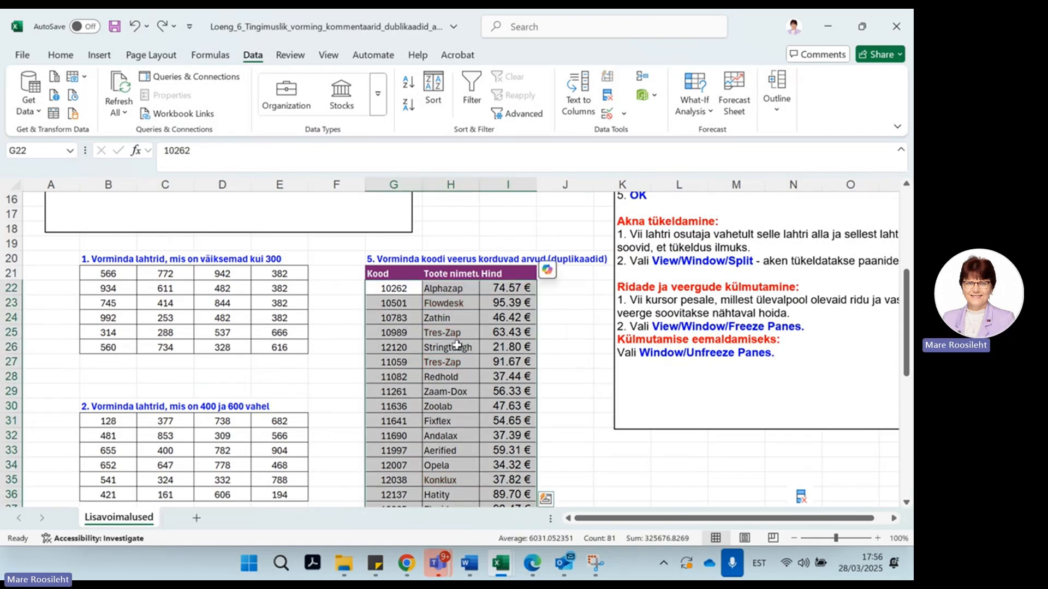
scroll(456, 345, "up", 5)
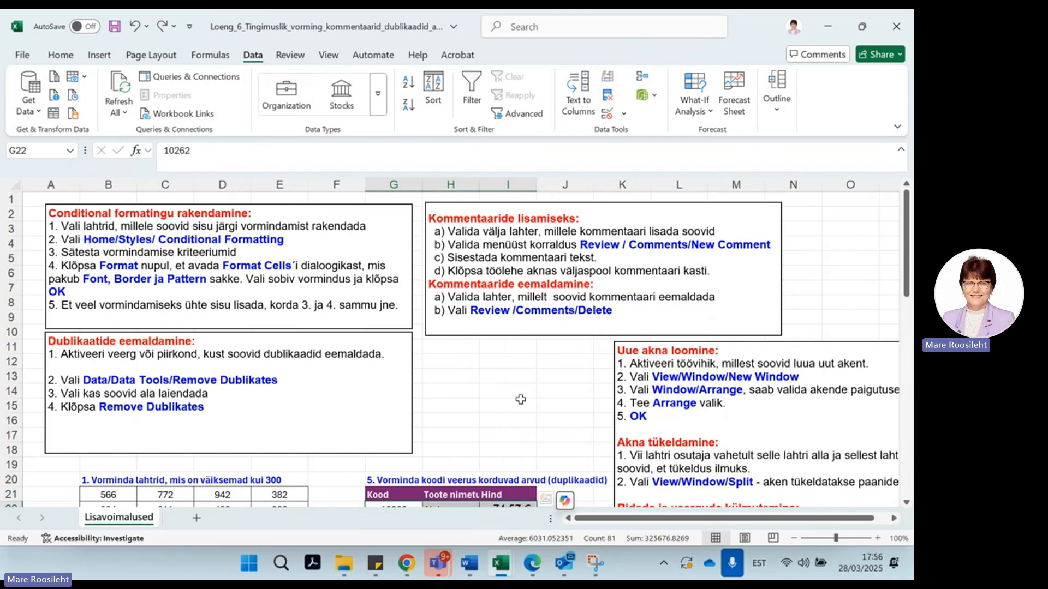
scroll(521, 400, "down", 11)
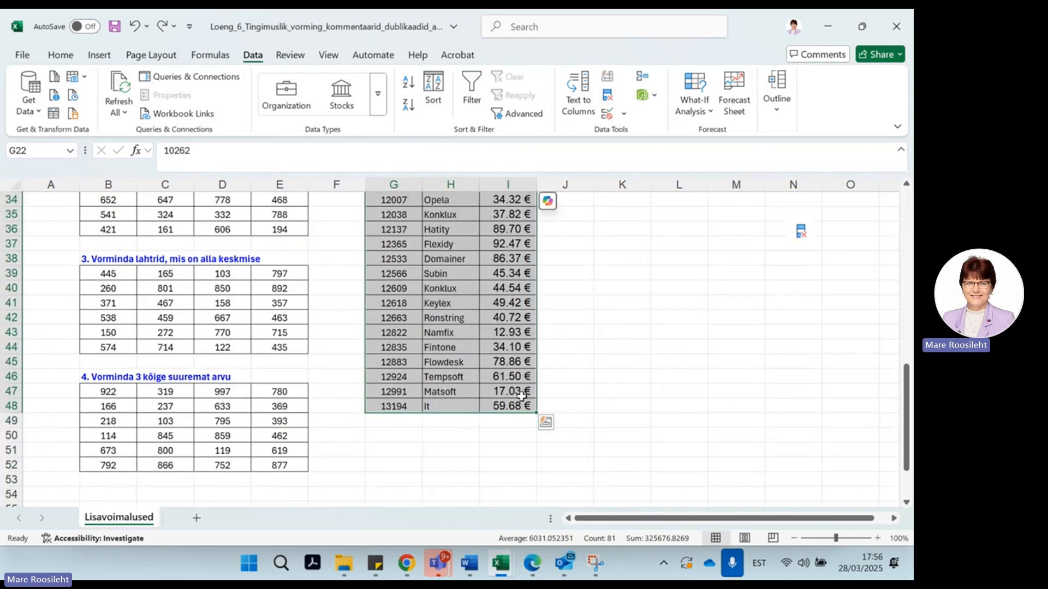
scroll(521, 397, "up", 11)
left_click(509, 376)
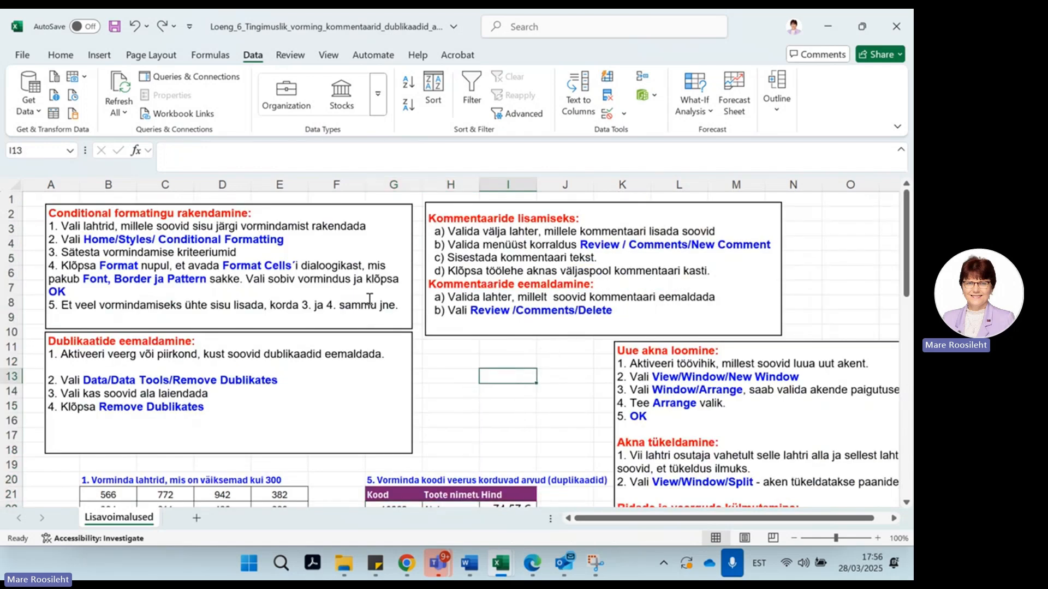
Add the comment "Siin on dubleerivad väärtused." to the Toote nimetus header in H21 and display it
left_click(440, 362)
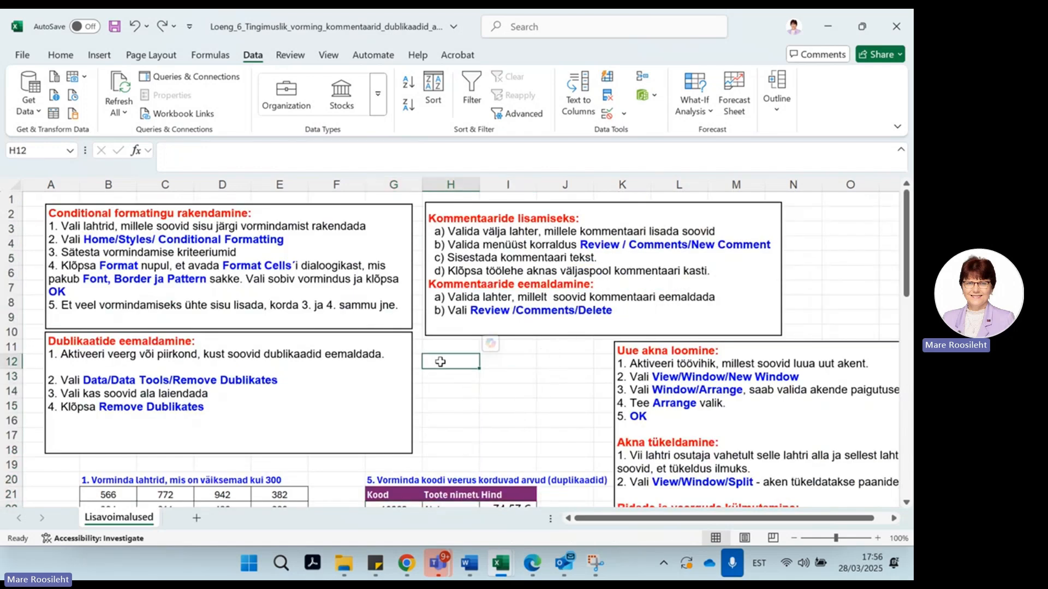
scroll(440, 361, "down", 2)
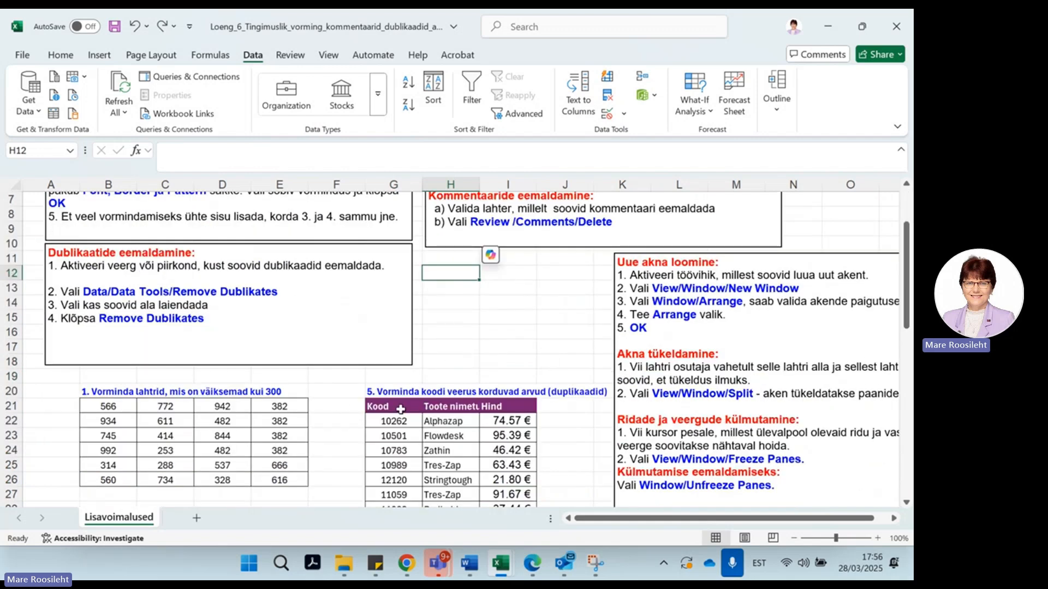
left_click(449, 406)
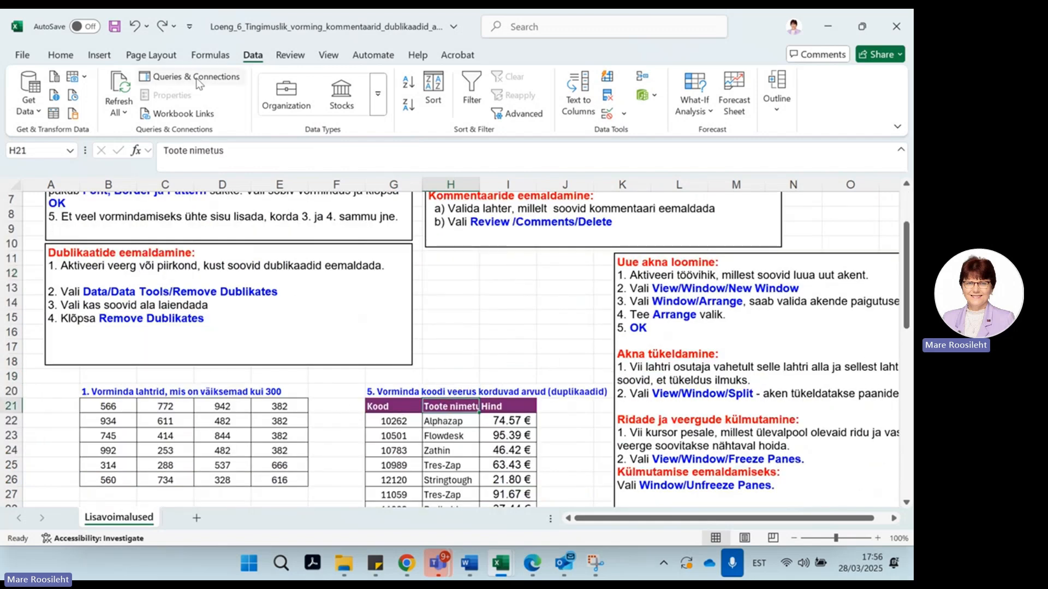
left_click(99, 55)
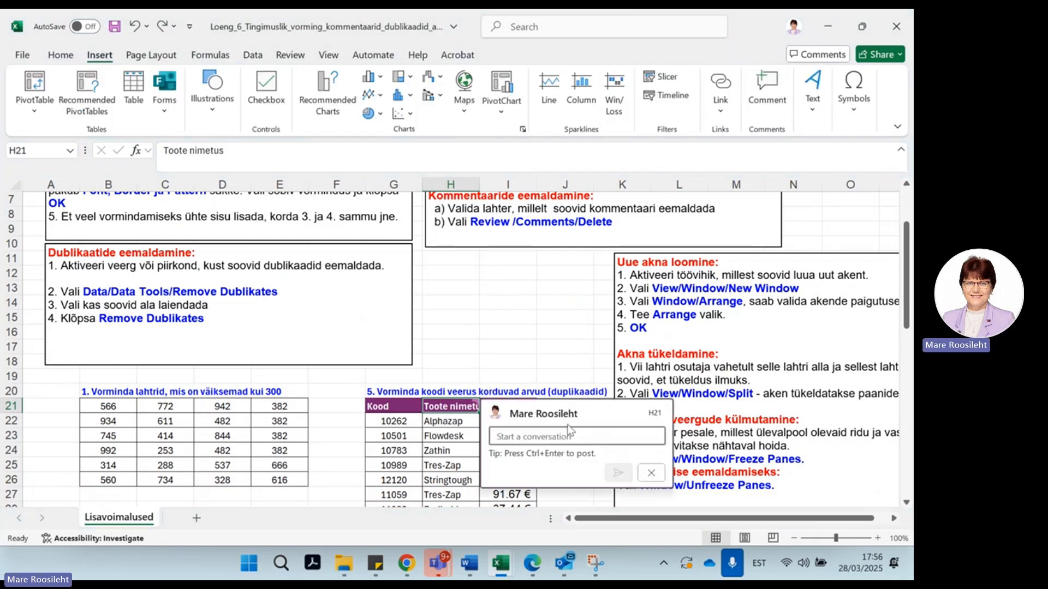
type("Siin")
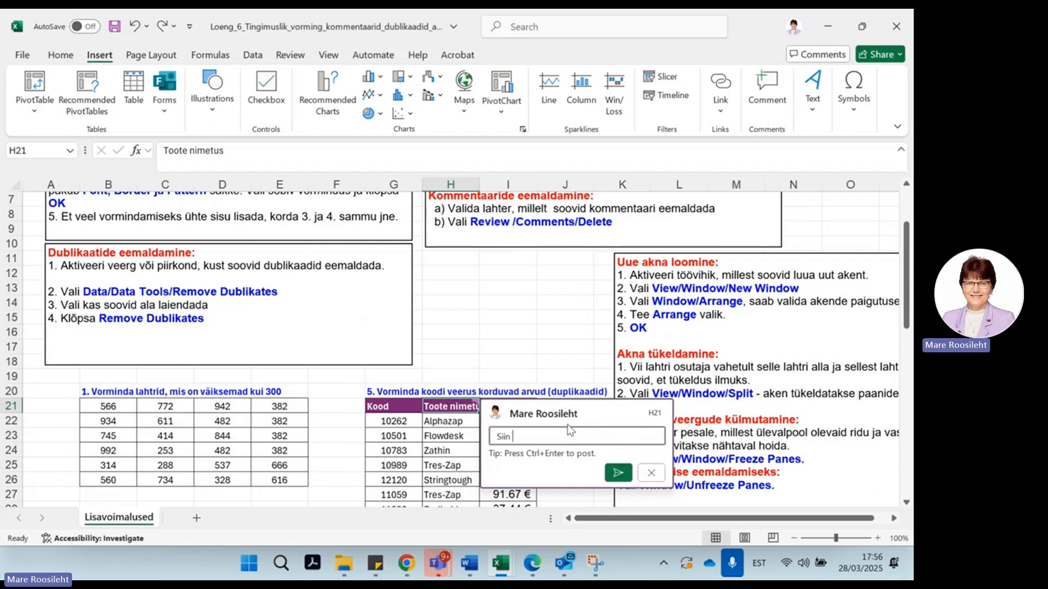
type(" on dubleerivad väärtused.")
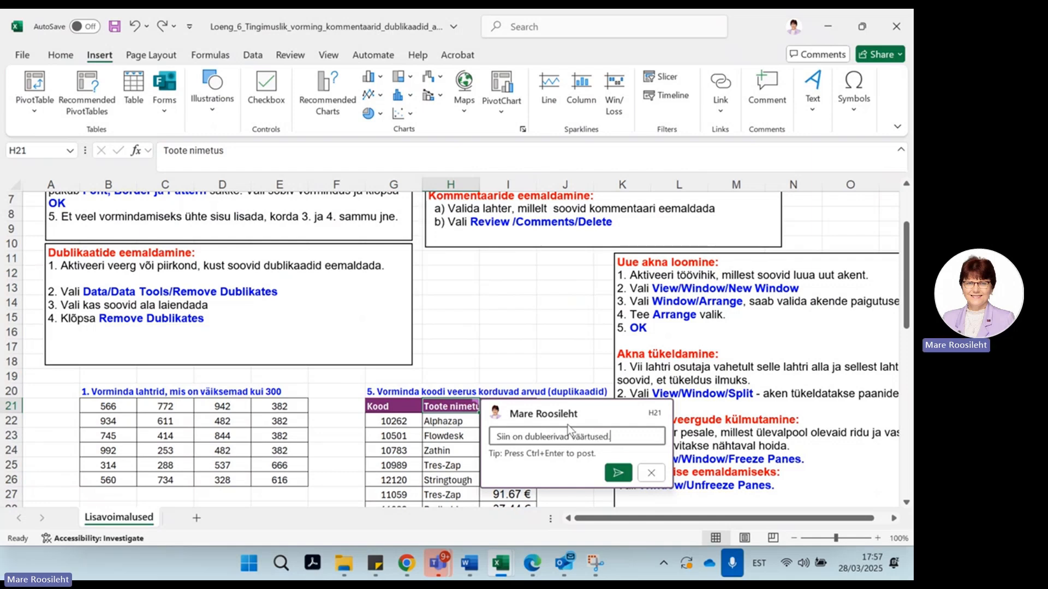
left_click(615, 472)
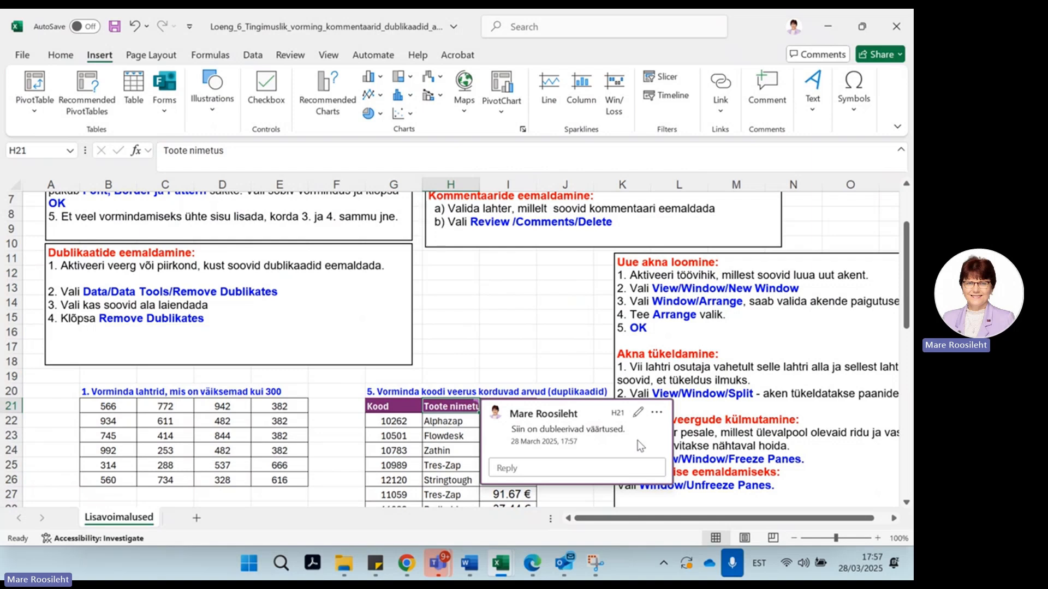
left_click(602, 361)
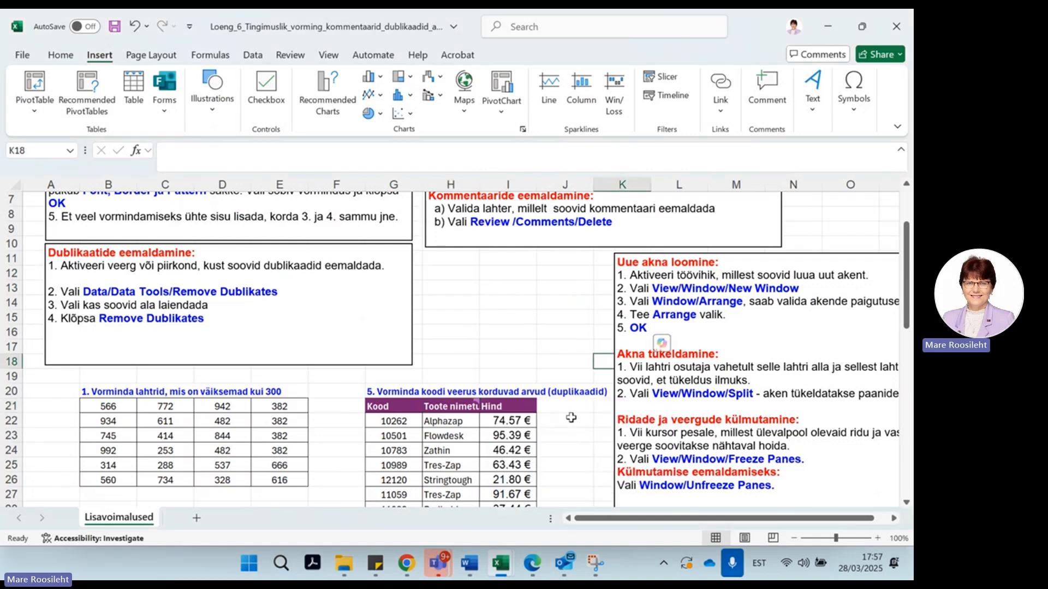
left_click(459, 405)
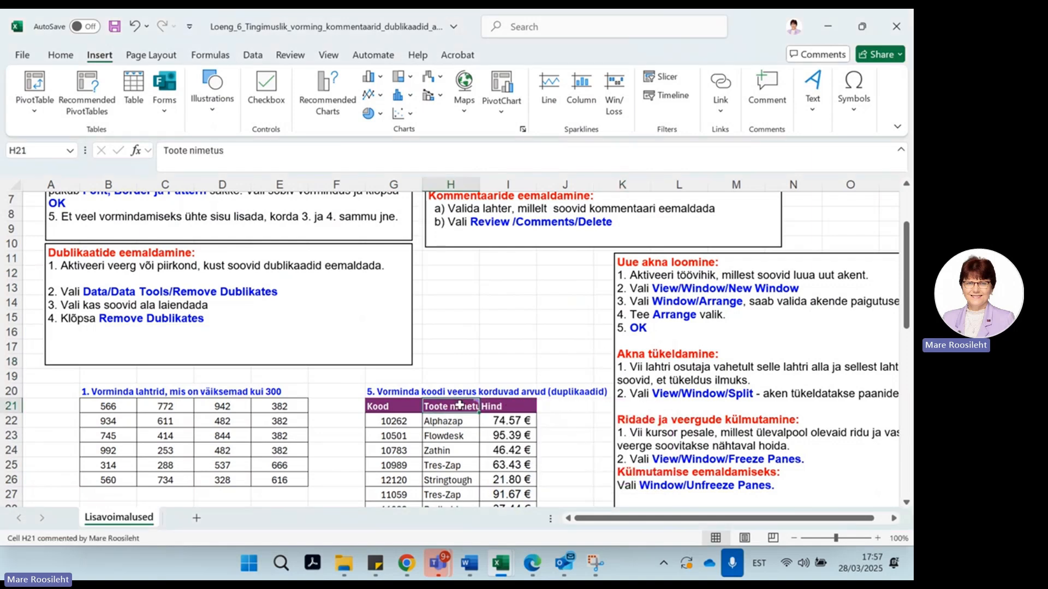
mouse_move(459, 405)
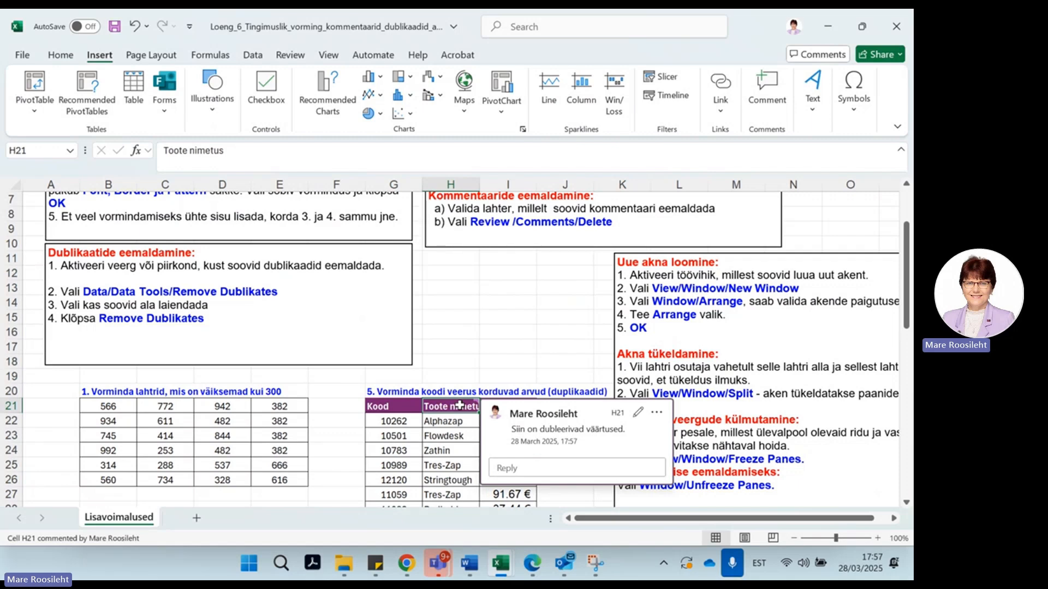
Fill the product list's header row, G21:I21, with gray so the comment marker stands out
left_click_drag(372, 406, 488, 406)
left_click(60, 54)
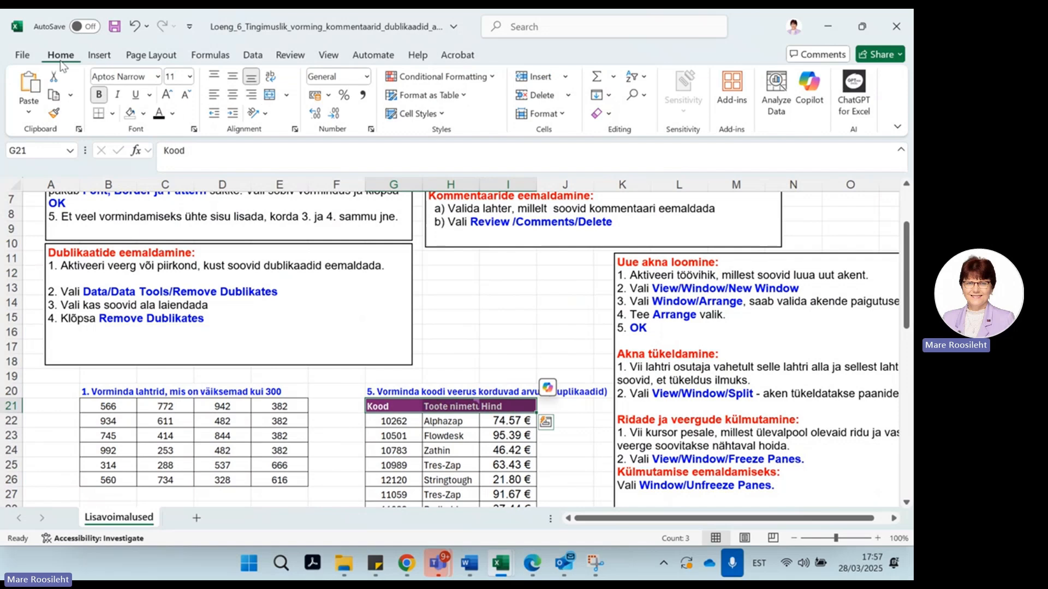
left_click(144, 114)
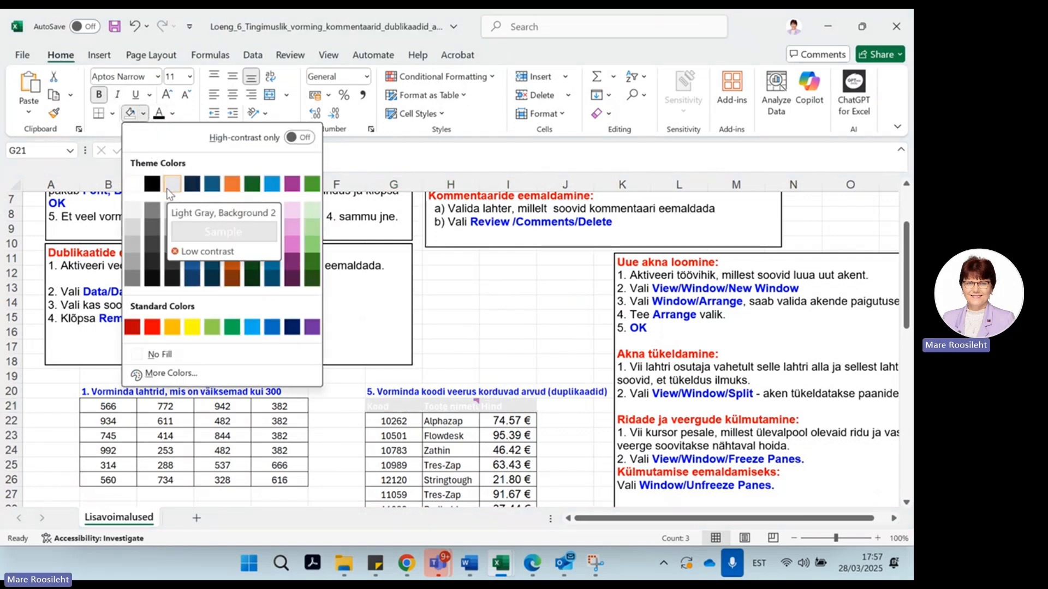
left_click(134, 249)
left_click(450, 346)
mouse_move(470, 406)
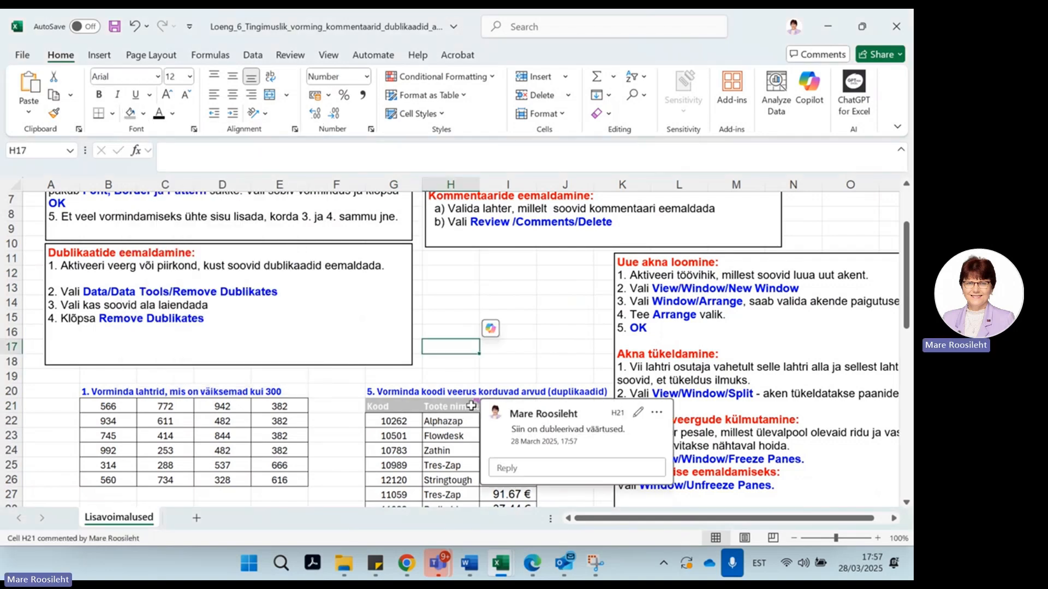
scroll(471, 407, "down", 2)
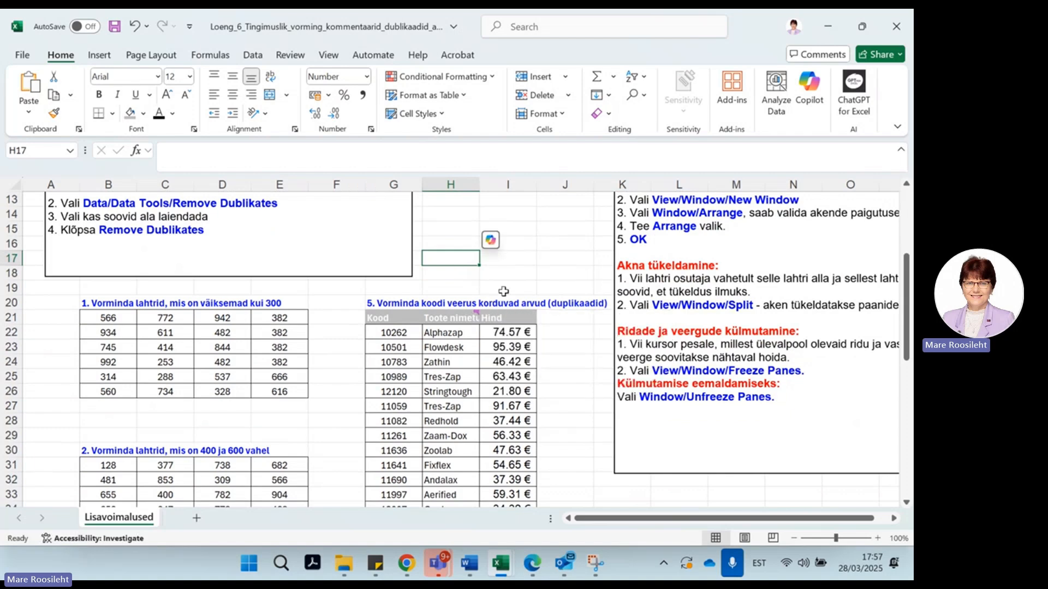
Delete the comment from the Toote nimetus header in H21
left_click(463, 317)
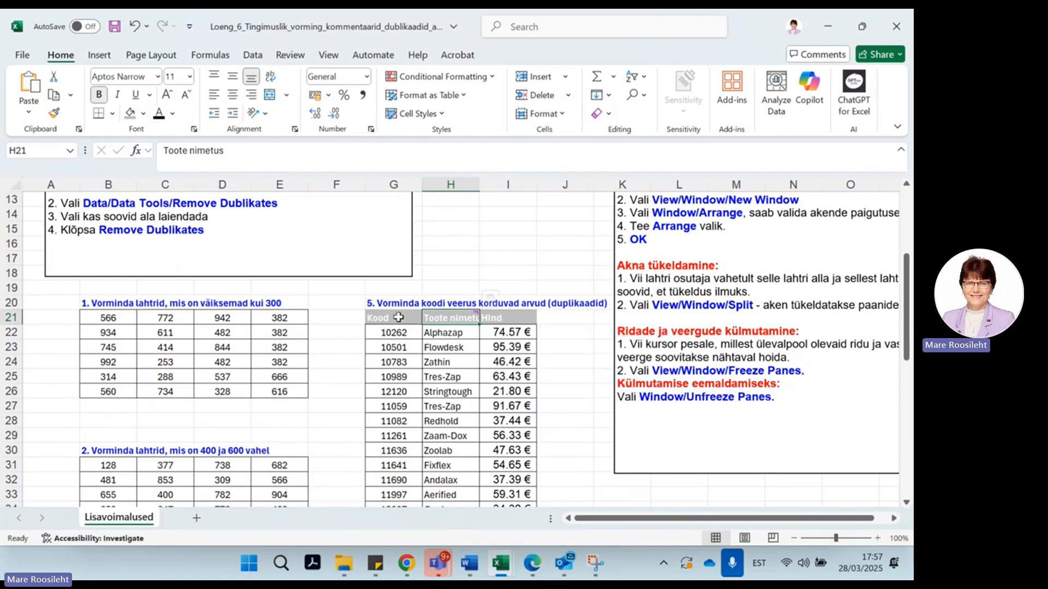
right_click(456, 320)
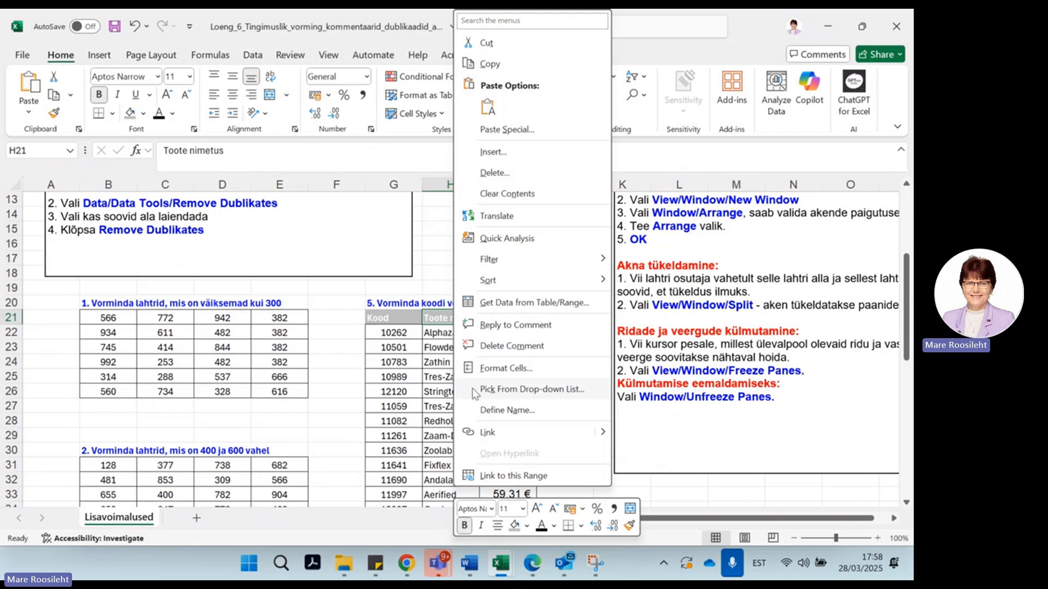
left_click(496, 347)
left_click(539, 263)
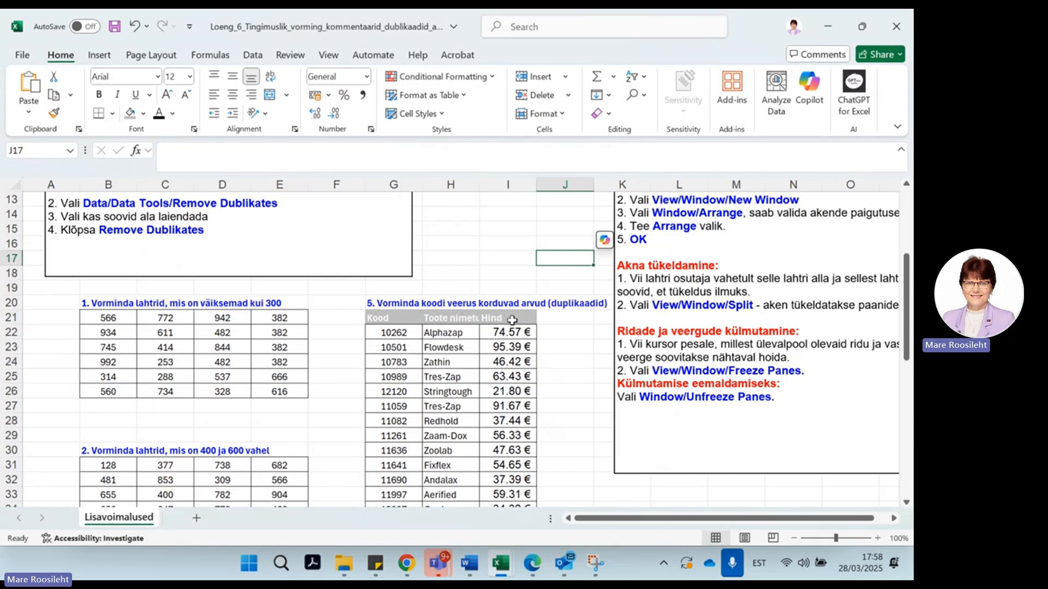
Move the Uue akna loomine instruction box left so that it starts in column J, below the comments box
left_click_drag(771, 519, 810, 520)
left_click_drag(909, 323, 909, 279)
left_click_drag(737, 288, 670, 296)
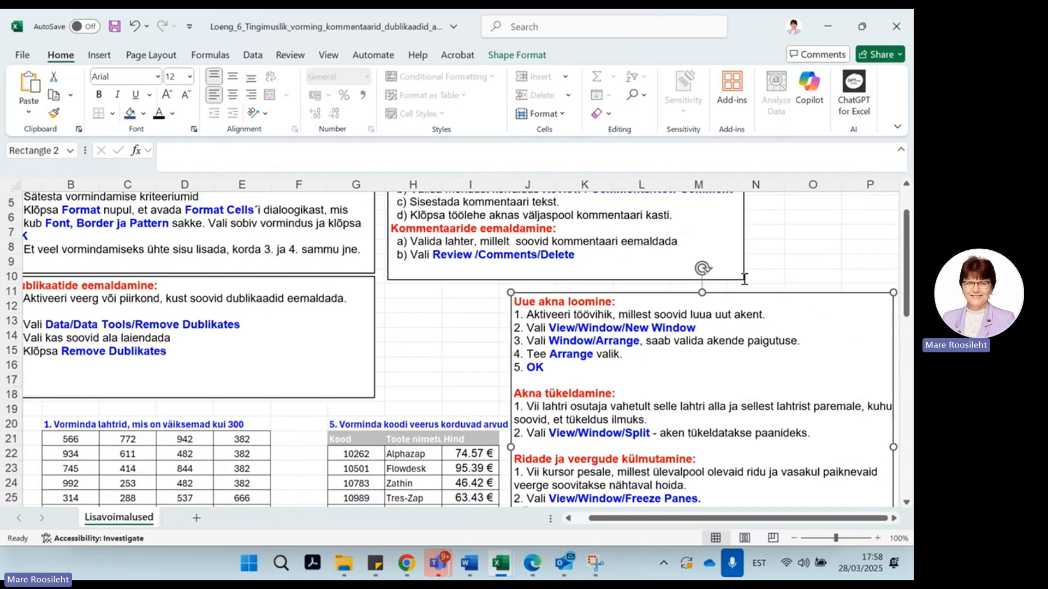
scroll(817, 263, "down", 1)
scroll(812, 304, "down", 1)
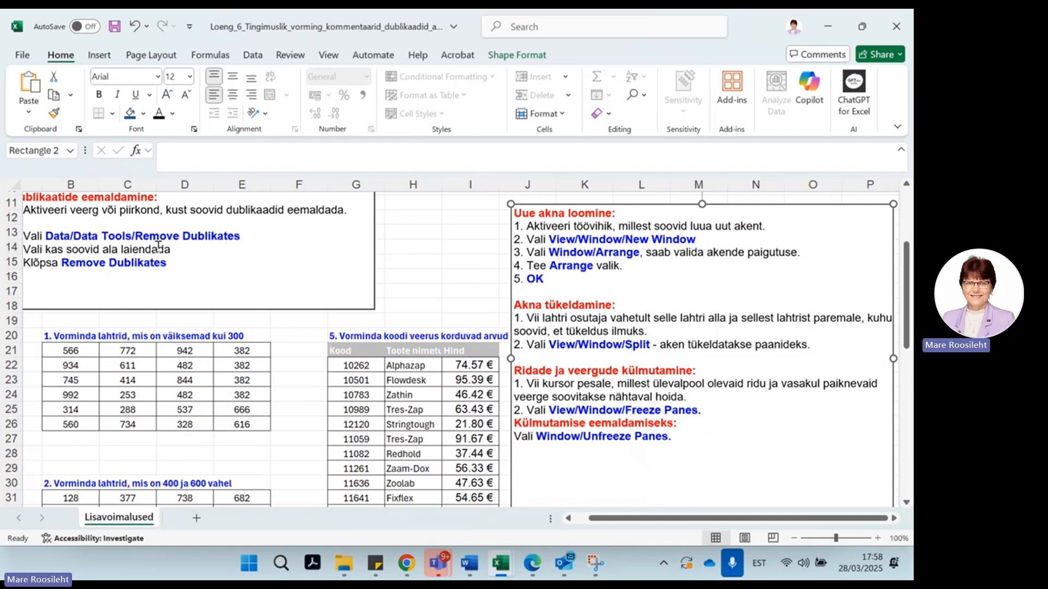
Open a second window of the same workbook
scroll(319, 247, "down", 4)
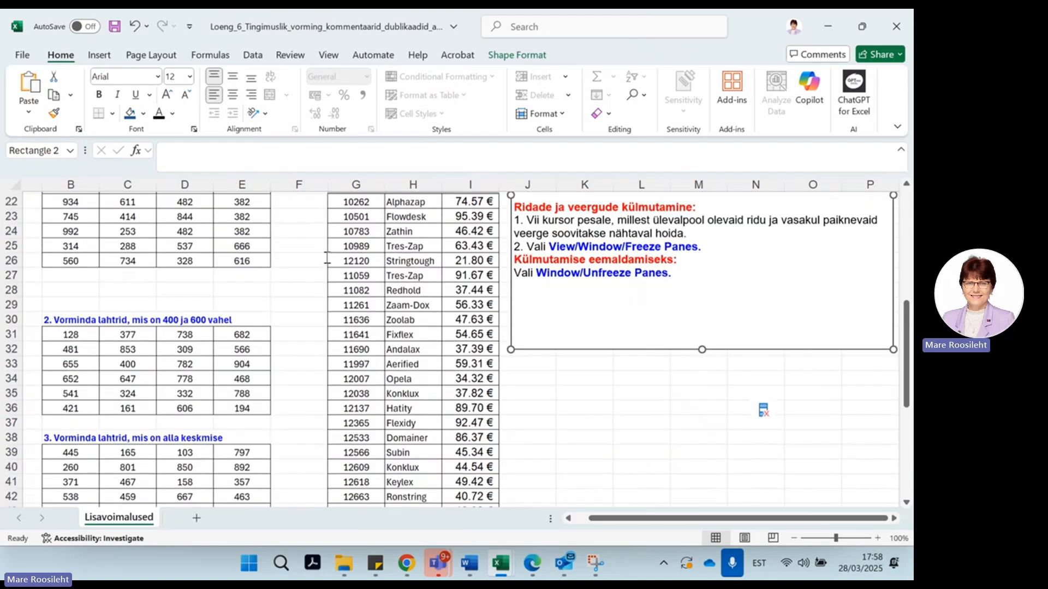
scroll(328, 257, "up", 7)
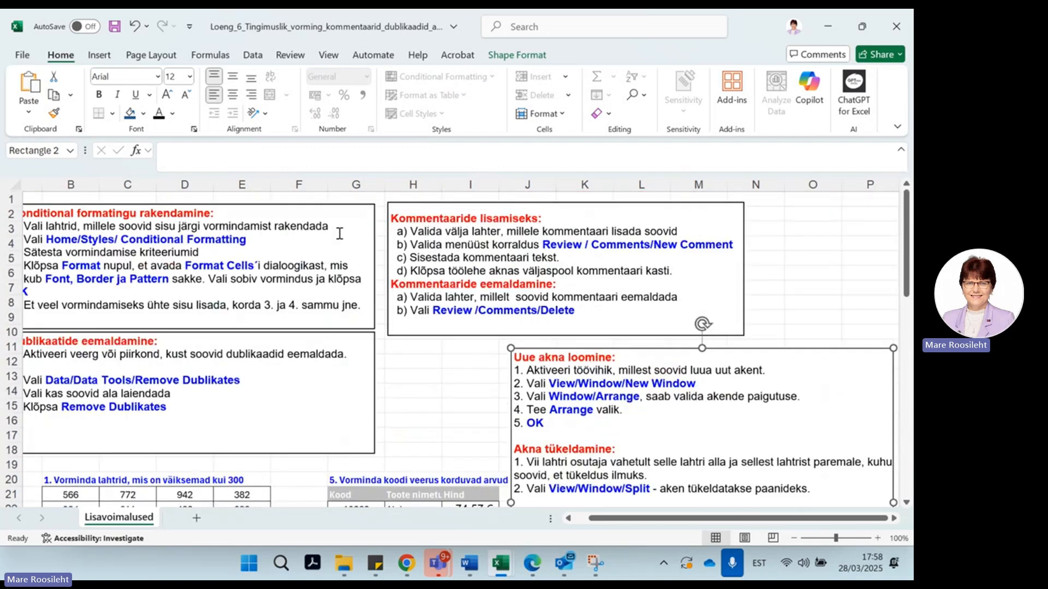
left_click(413, 361)
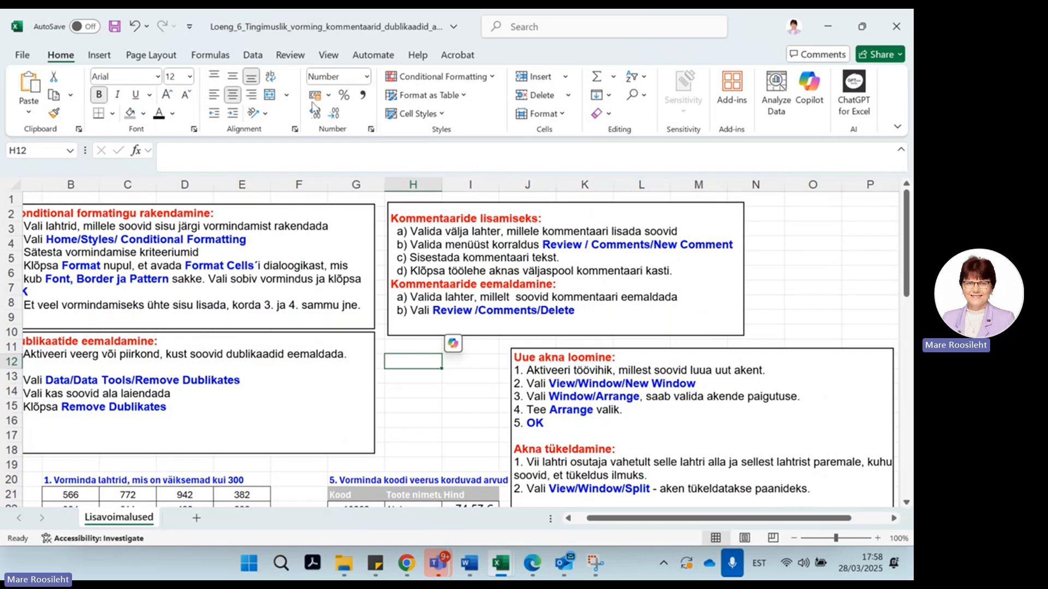
left_click(332, 55)
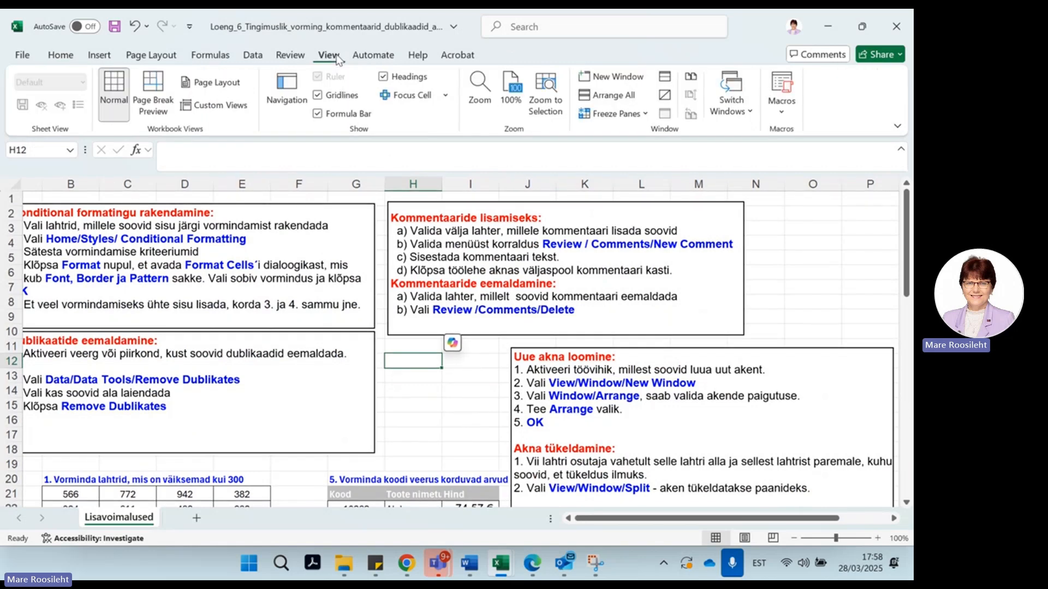
left_click(618, 78)
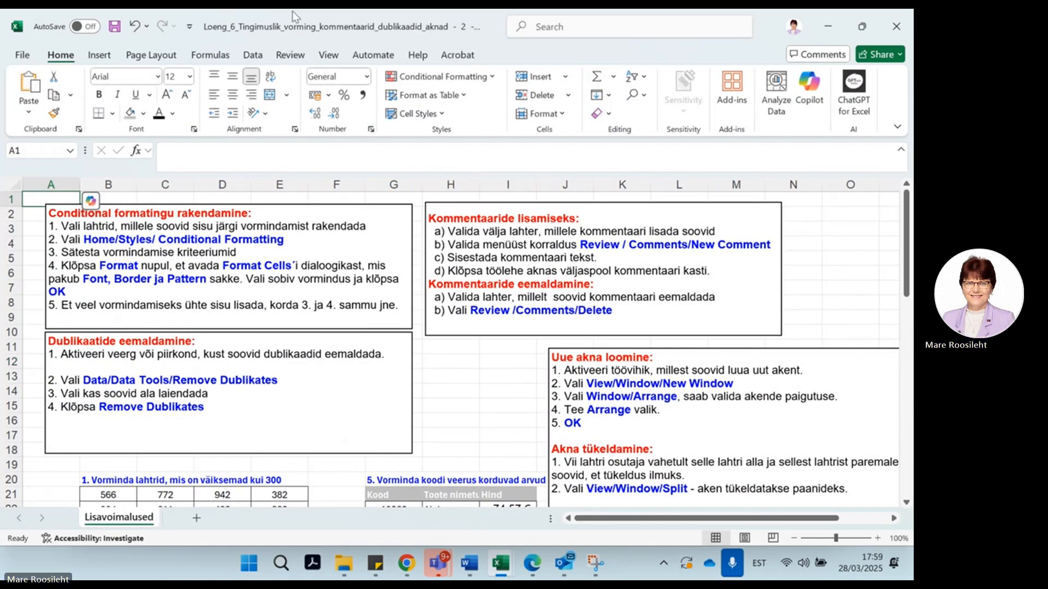
Restore the second workbook window to a smaller floating size and widen it so both windows are visible
mouse_move(295, 26)
left_mouse_down()
mouse_move(300, 63)
mouse_move(287, 42)
left_mouse_up()
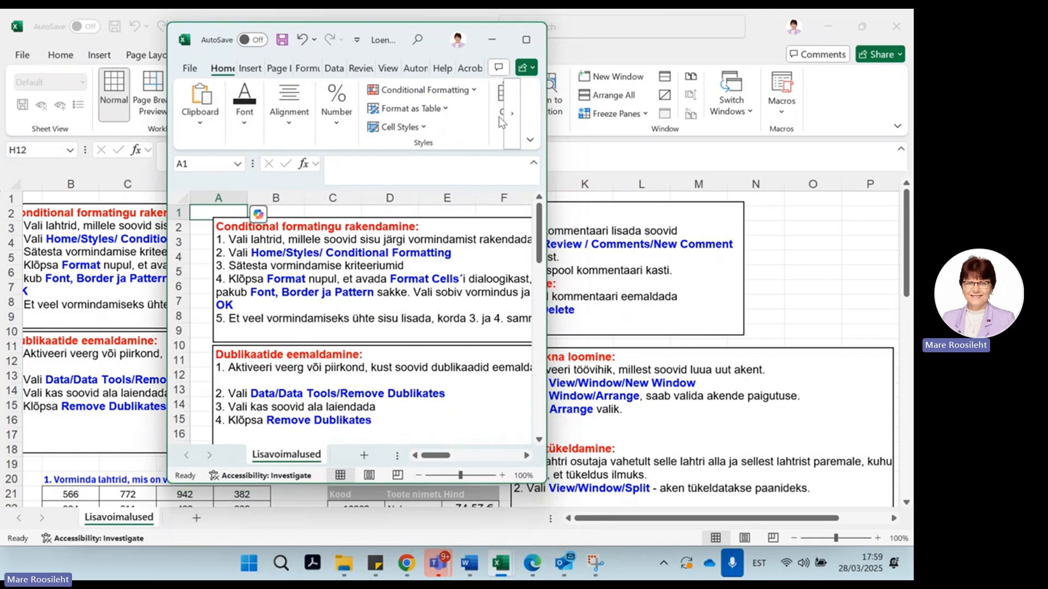
left_click_drag(546, 158, 595, 158)
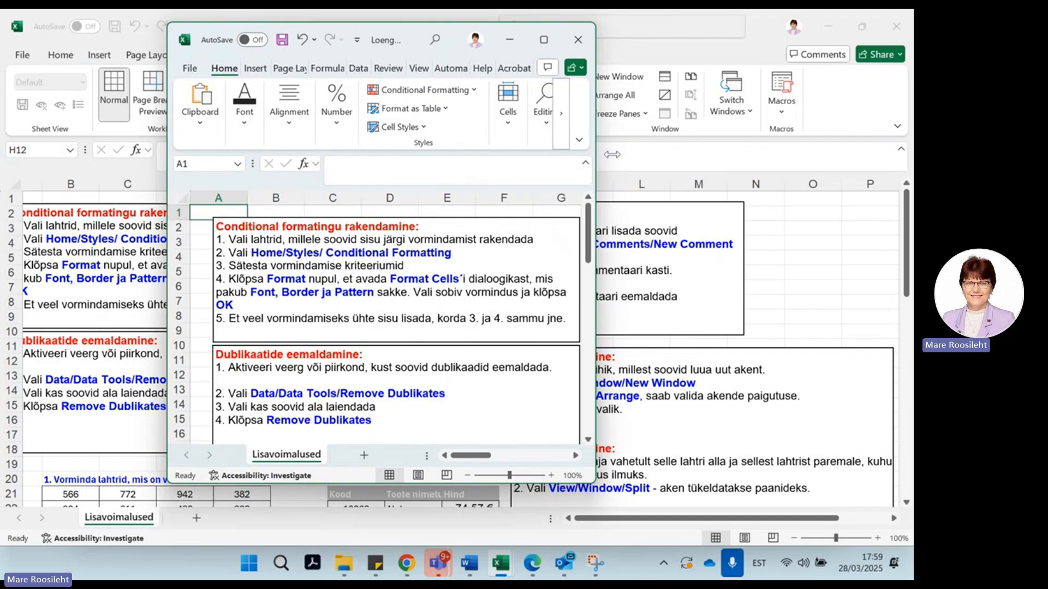
left_click_drag(596, 156, 786, 154)
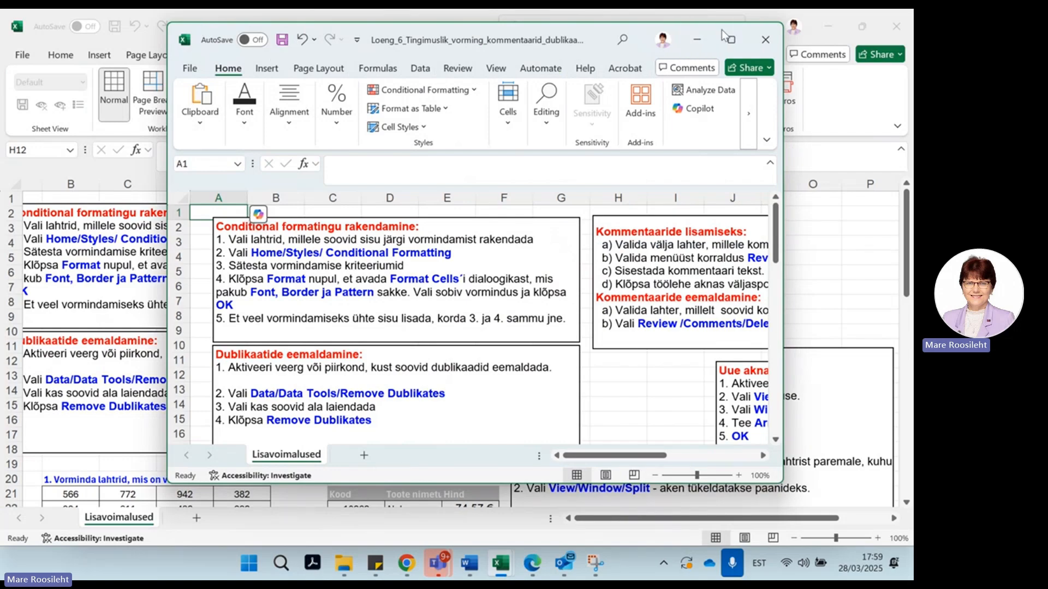
left_click_drag(783, 109, 865, 109)
left_click_drag(679, 28, 638, 153)
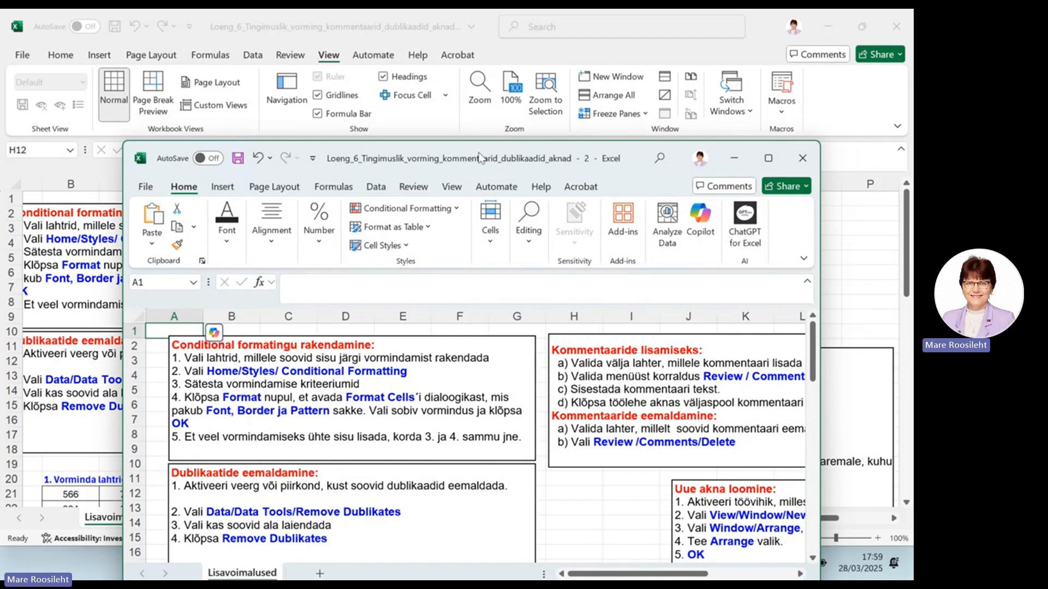
left_click_drag(481, 158, 477, 43)
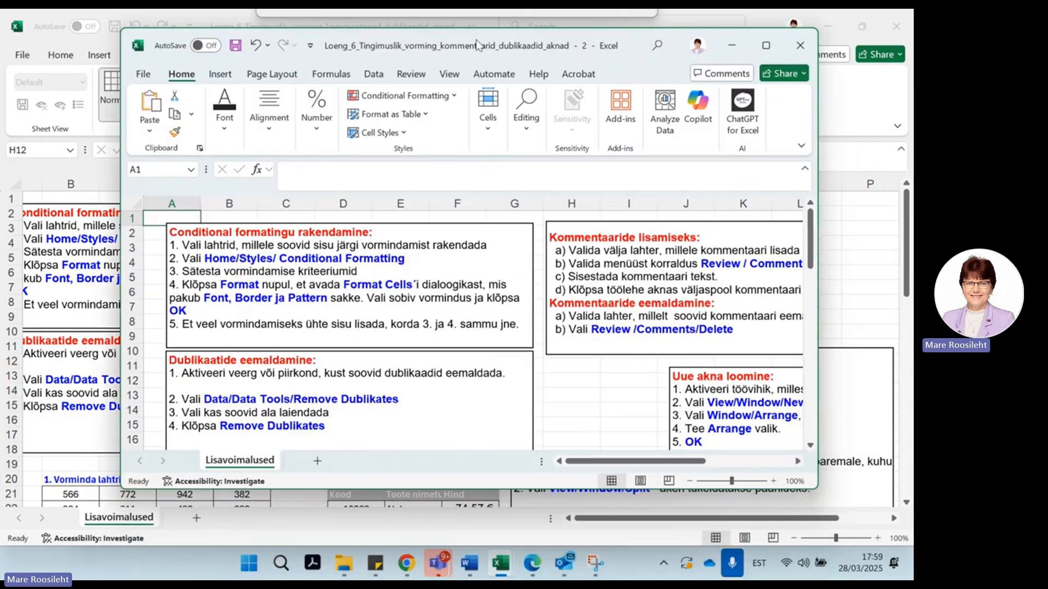
Add a new sheet in the second window and paste a copy of the product list G21:I48 at its cell A1
left_click(318, 463)
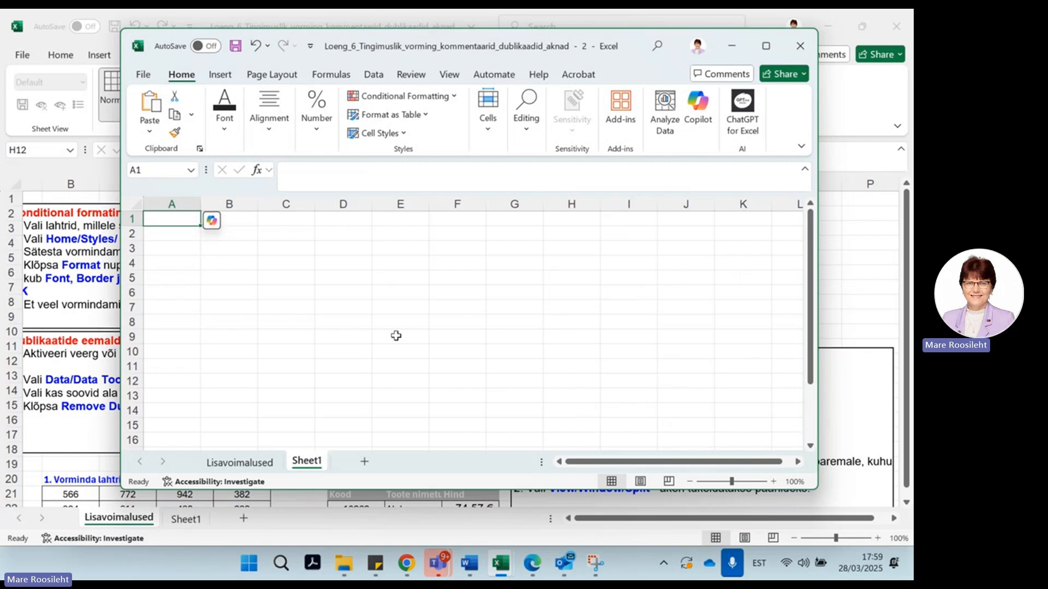
left_click(247, 465)
scroll(289, 404, "down", 7)
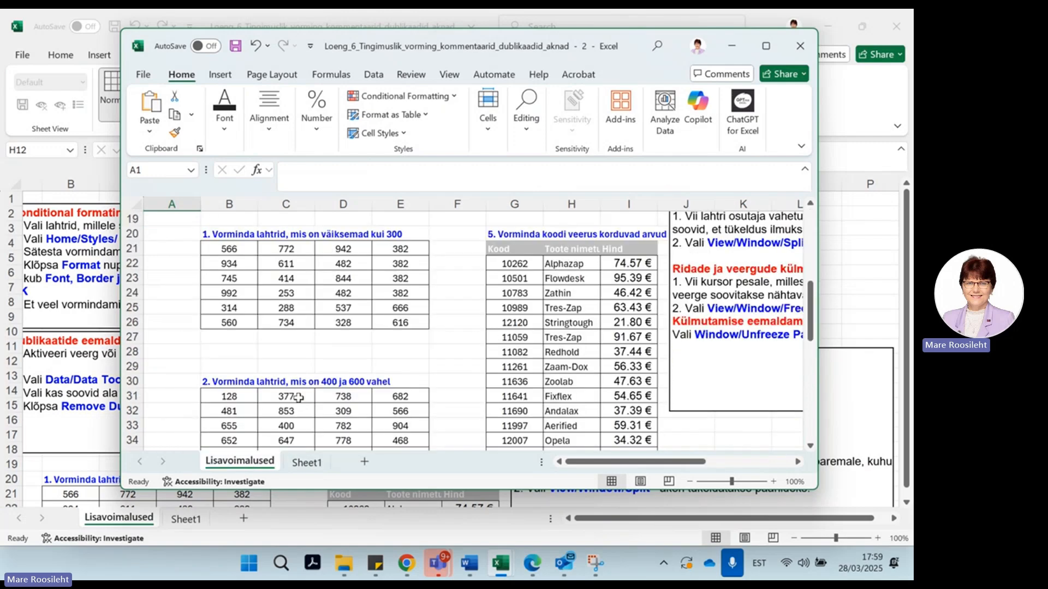
scroll(491, 327, "up", 2)
left_click_drag(496, 293, 633, 394)
key("ctrl+c")
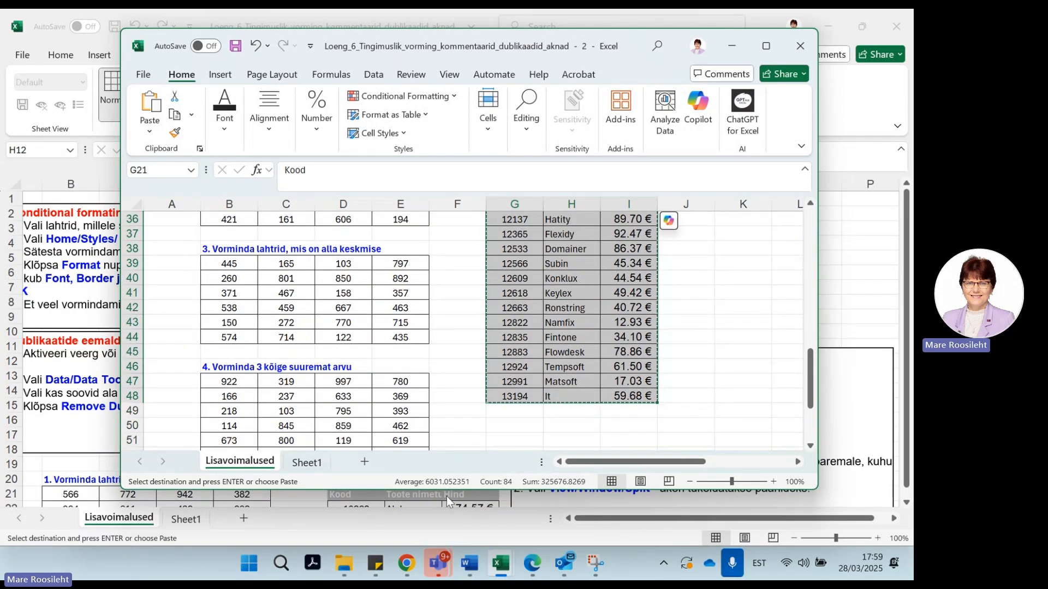
left_click(307, 462)
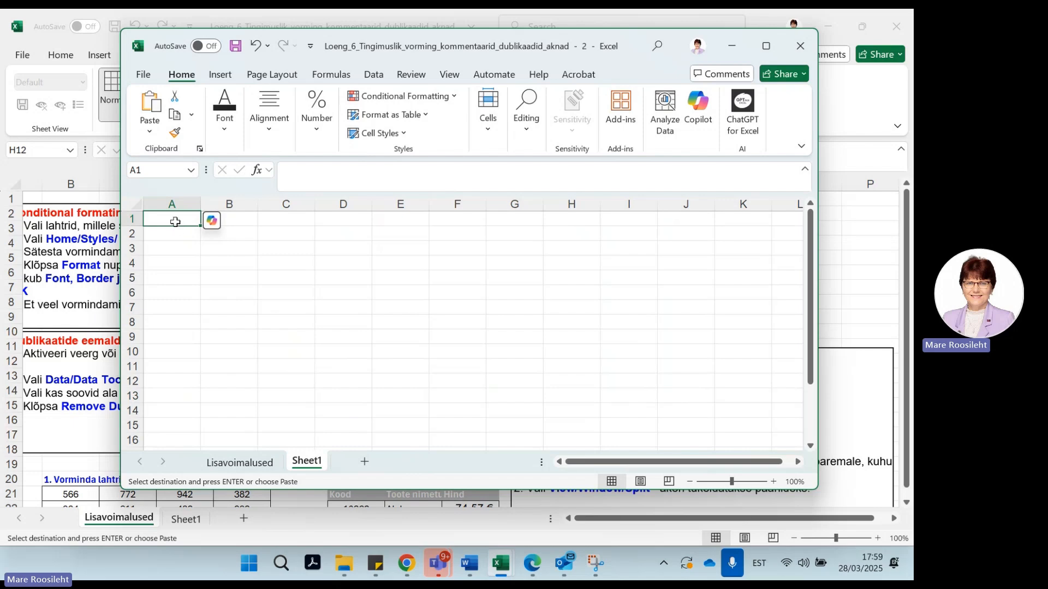
key("ctrl+v")
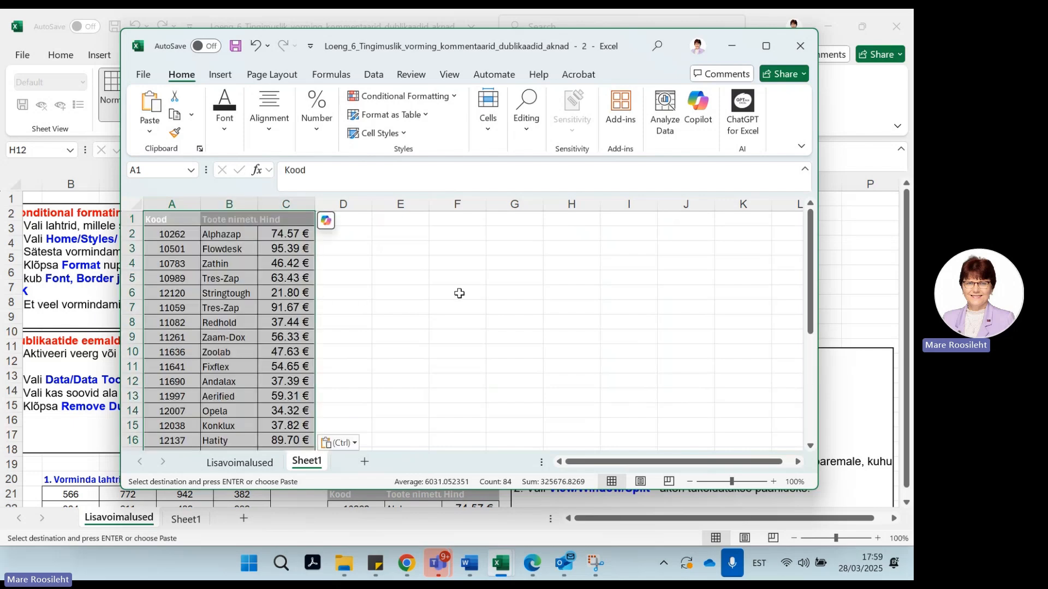
left_click(435, 337)
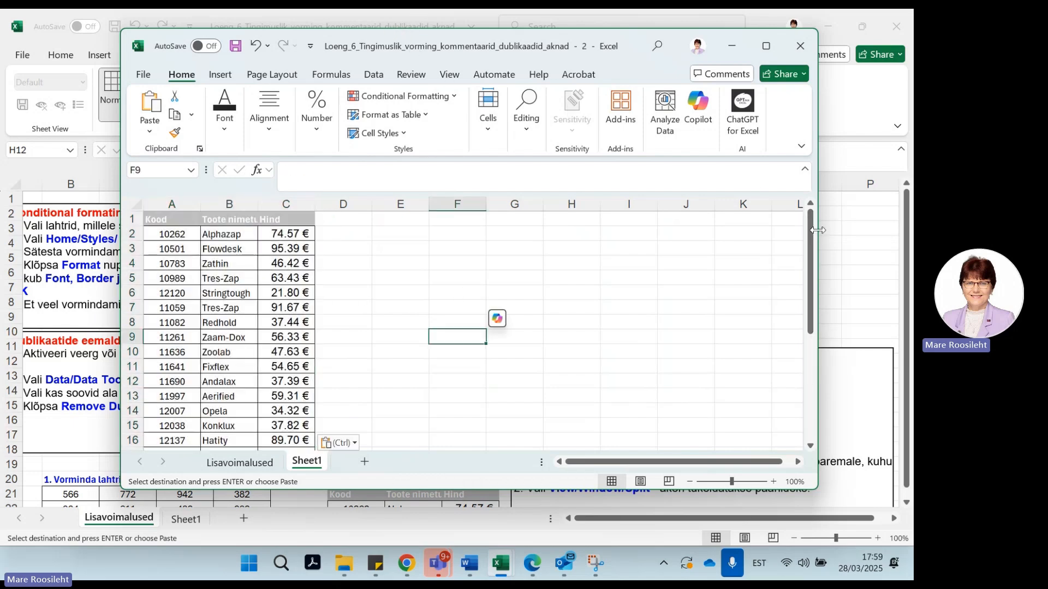
Narrow the second window to roughly the width of the copied table and reposition it over the first window
left_click_drag(816, 262, 412, 262)
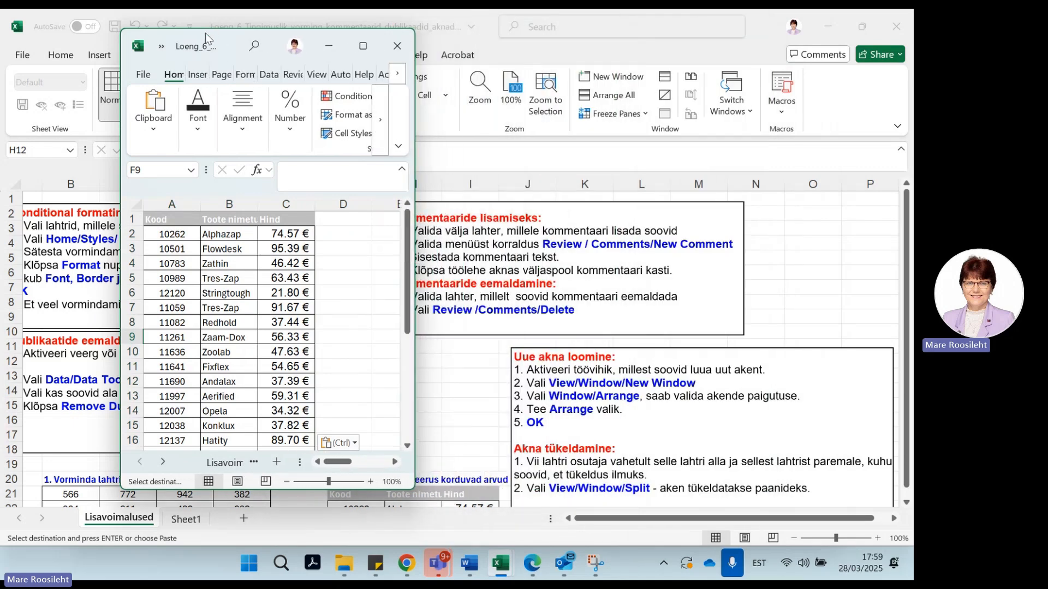
left_click_drag(205, 33, 618, 45)
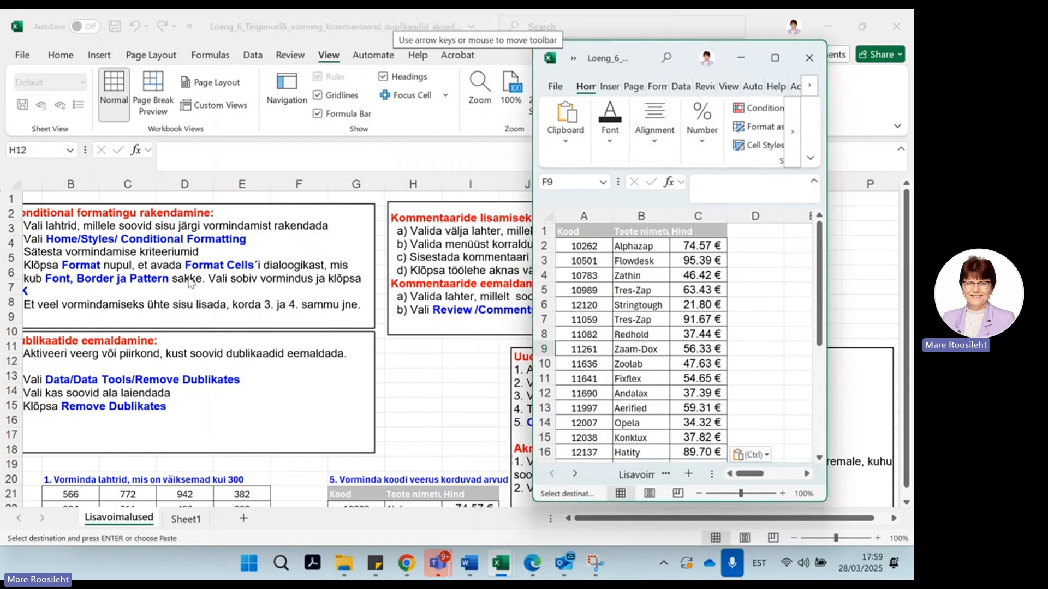
scroll(257, 365, "down", 3)
scroll(258, 363, "up", 3)
left_click_drag(630, 54, 221, 71)
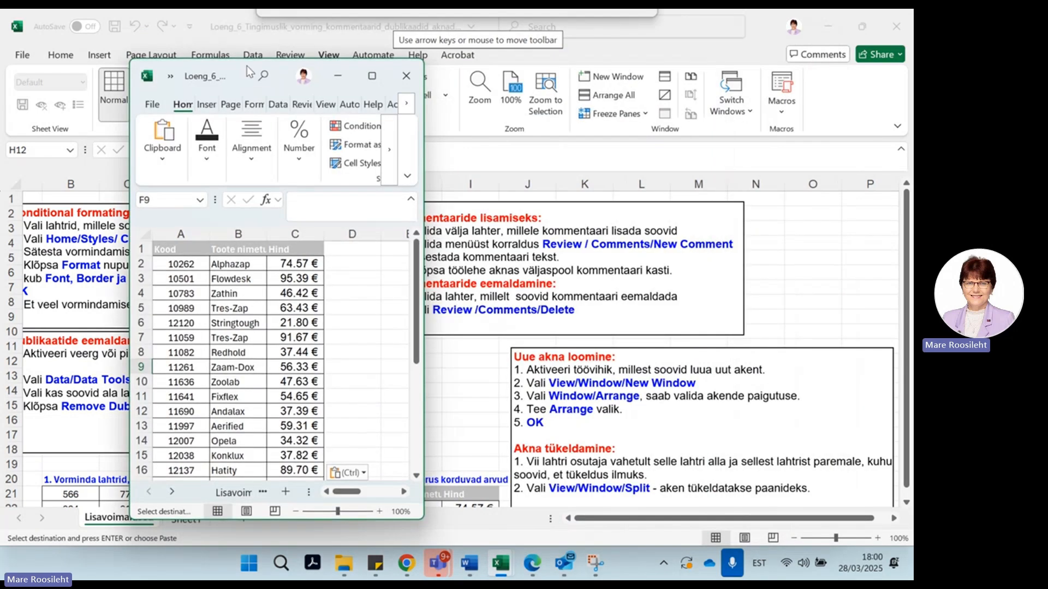
Bring the first window forward, view its window instructions, and switch back to the second window
left_click(811, 322)
left_click_drag(906, 279, 908, 316)
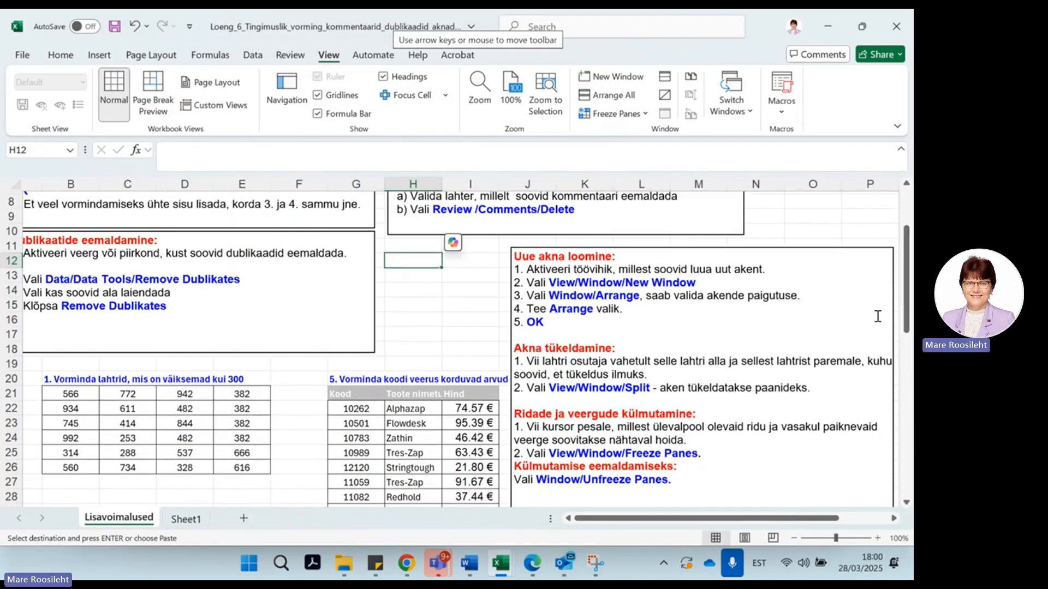
mouse_move(511, 572)
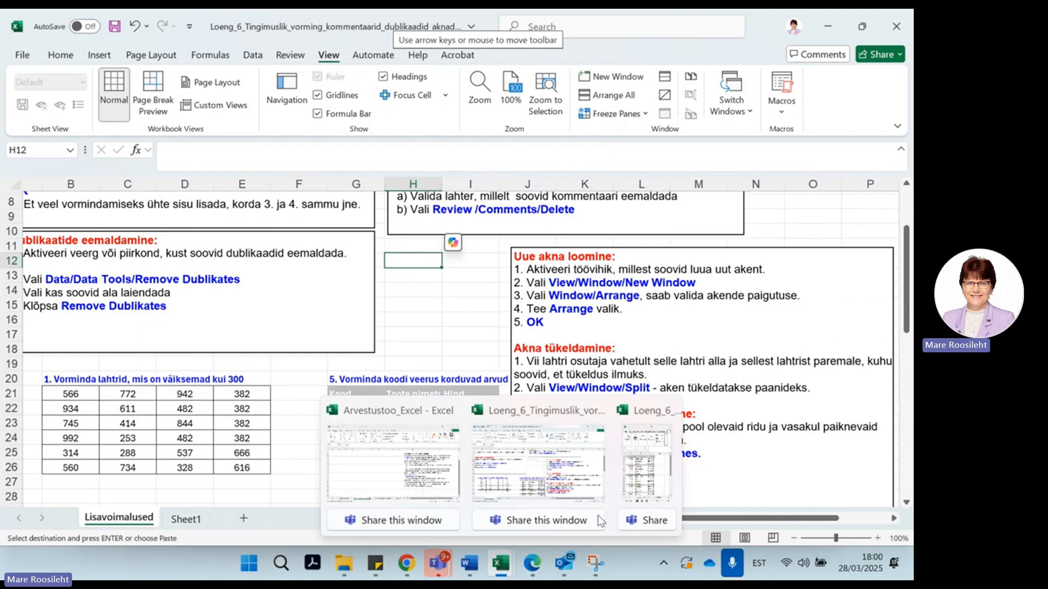
left_click(655, 464)
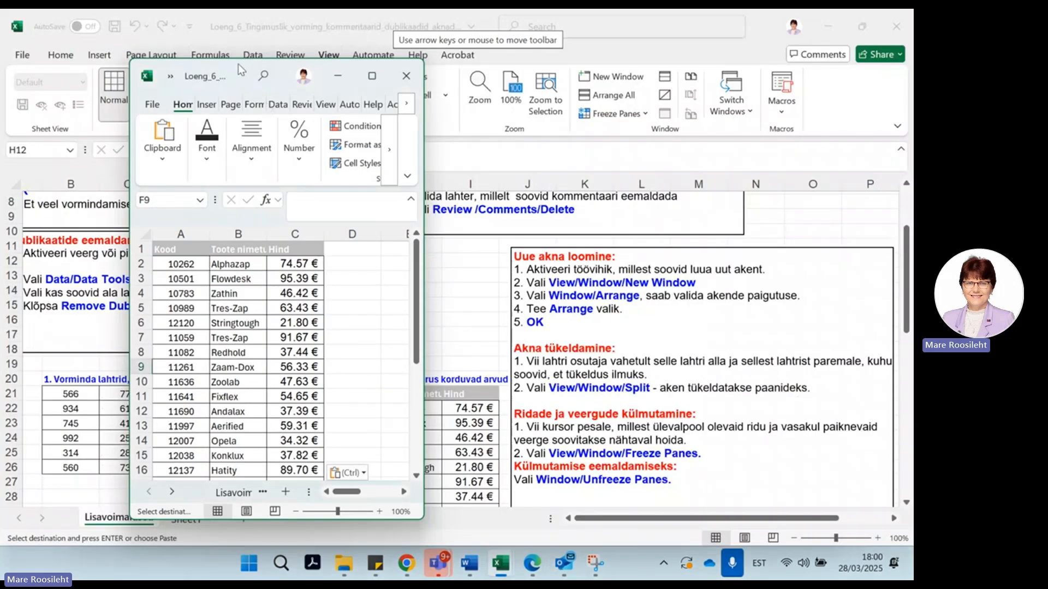
Widen the second window enough to reach its sheet names and rename Sheet1 as Uus tabel
left_click_drag(233, 70, 136, 75)
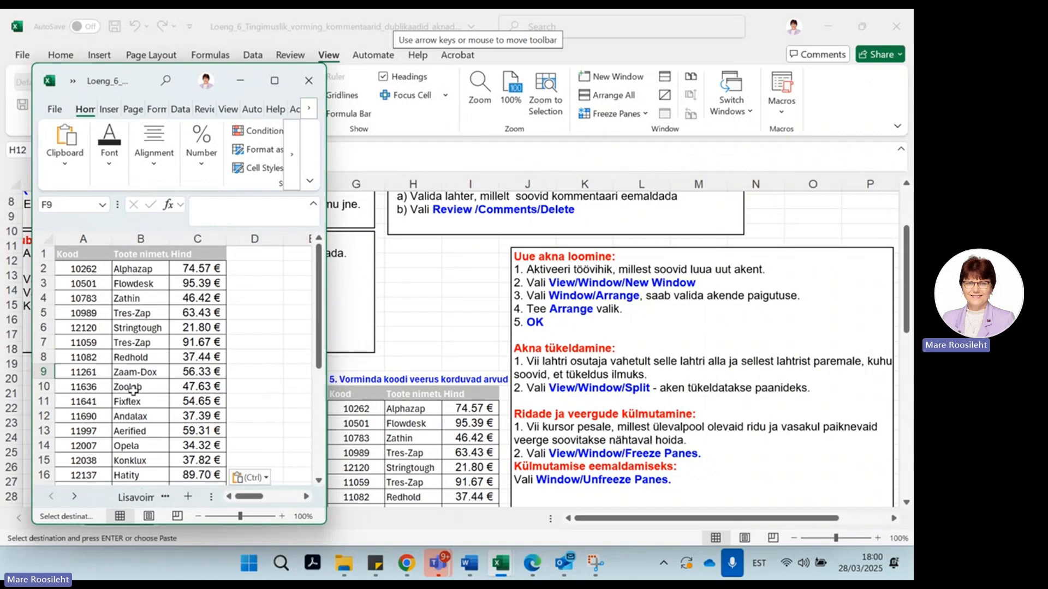
left_click_drag(326, 305, 461, 306)
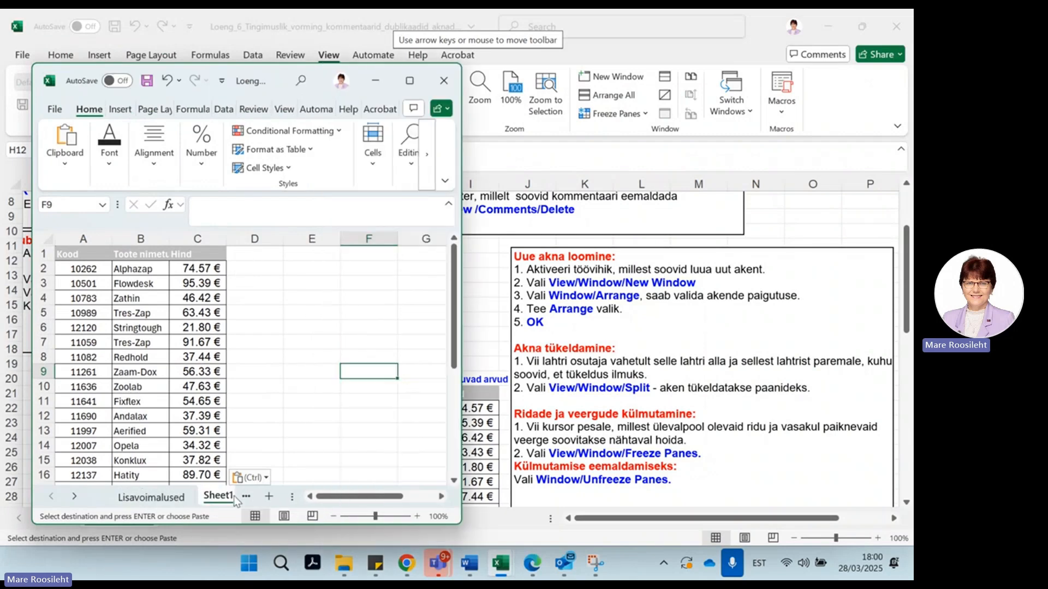
left_click(217, 499)
double_click(123, 496)
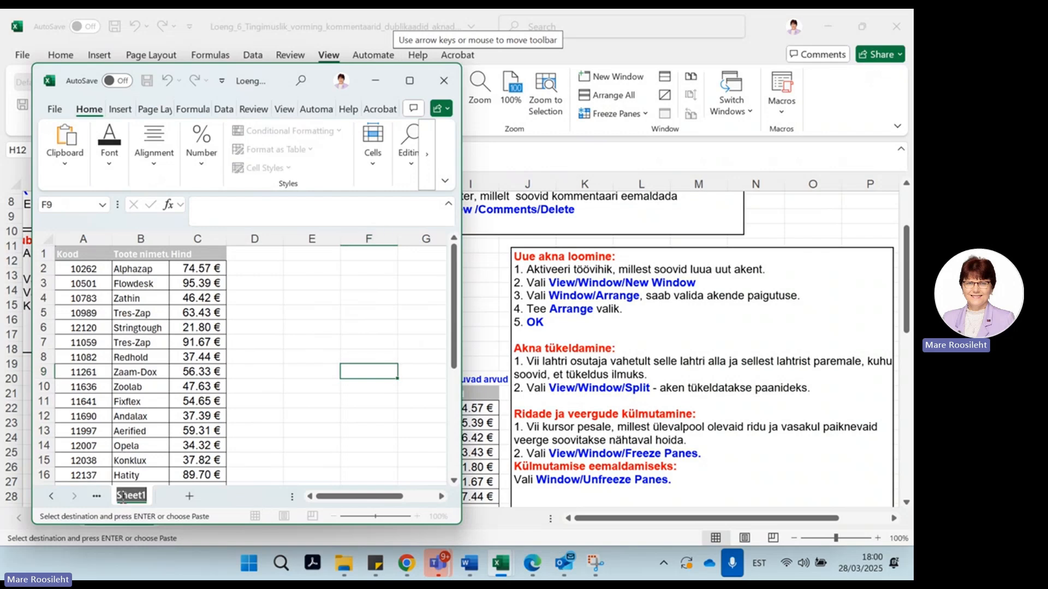
type("Uus tabel")
left_click(304, 417)
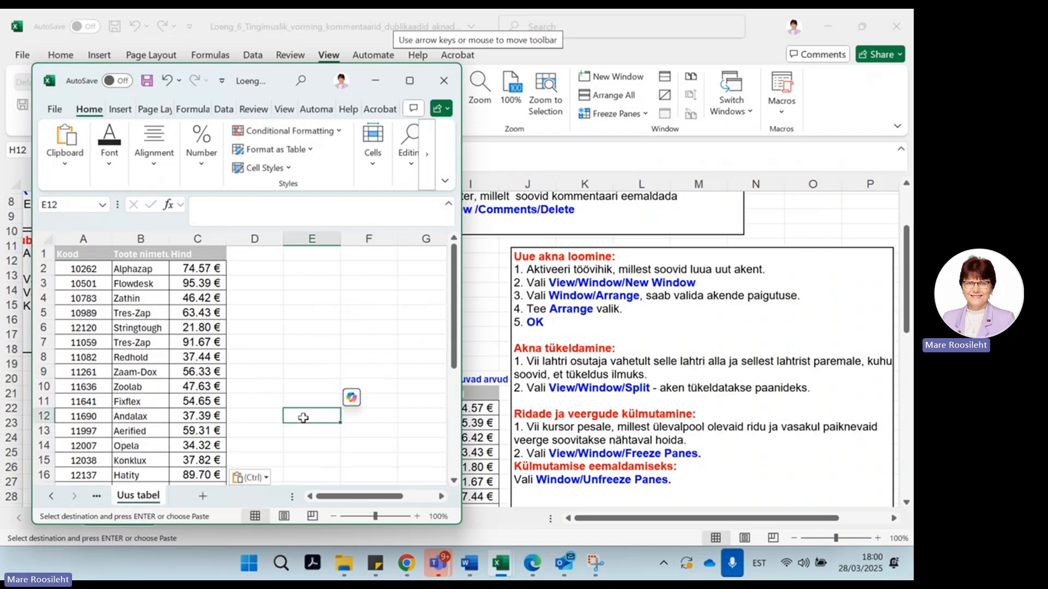
Close the second window, check the Uus tabel sheet in the remaining one, and return to Lisavoimalused
left_click_drag(270, 68, 661, 74)
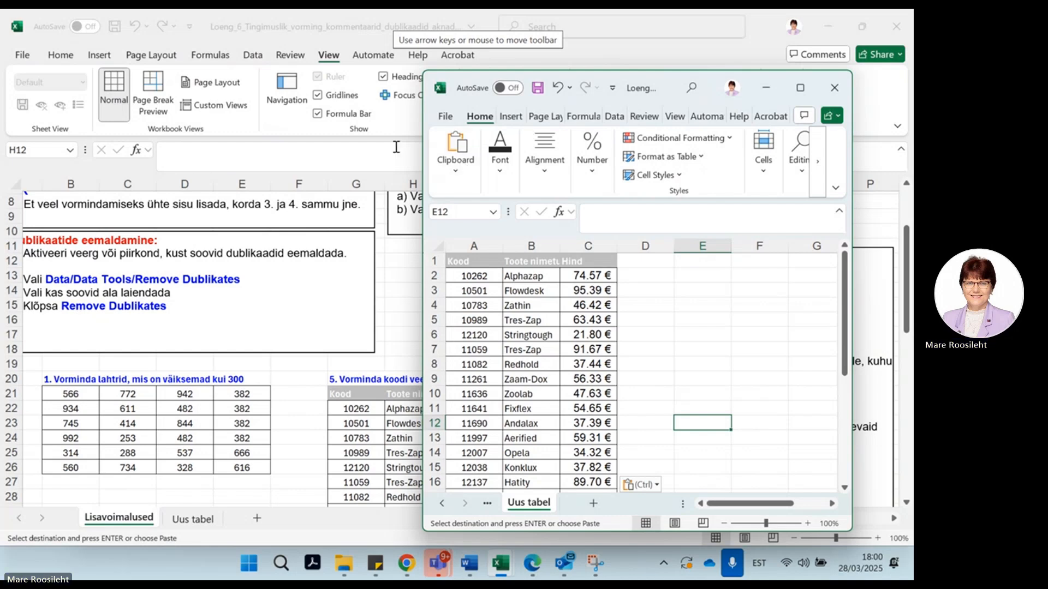
left_click(835, 88)
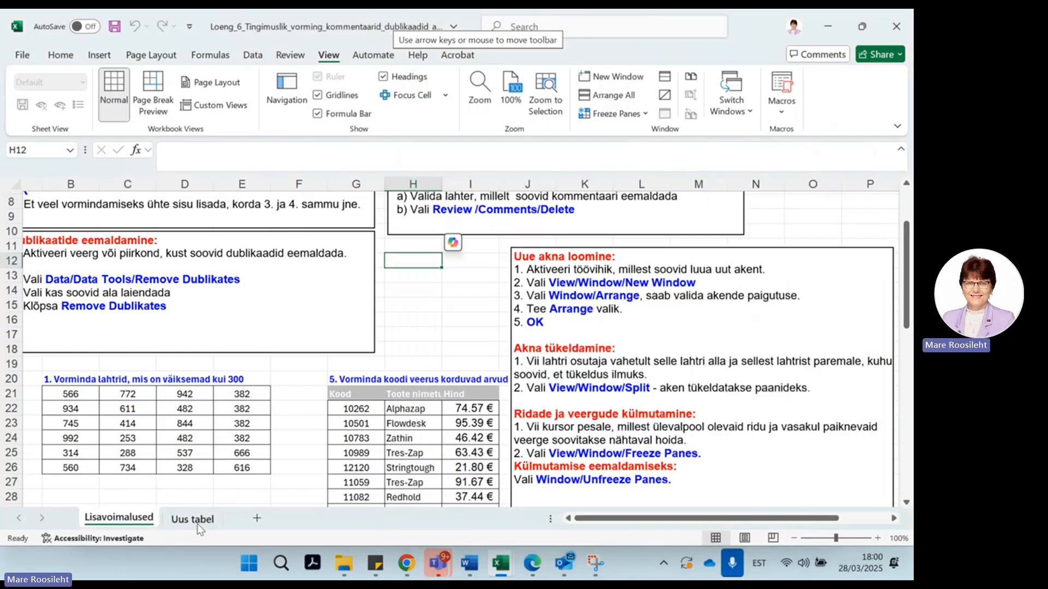
left_click(197, 521)
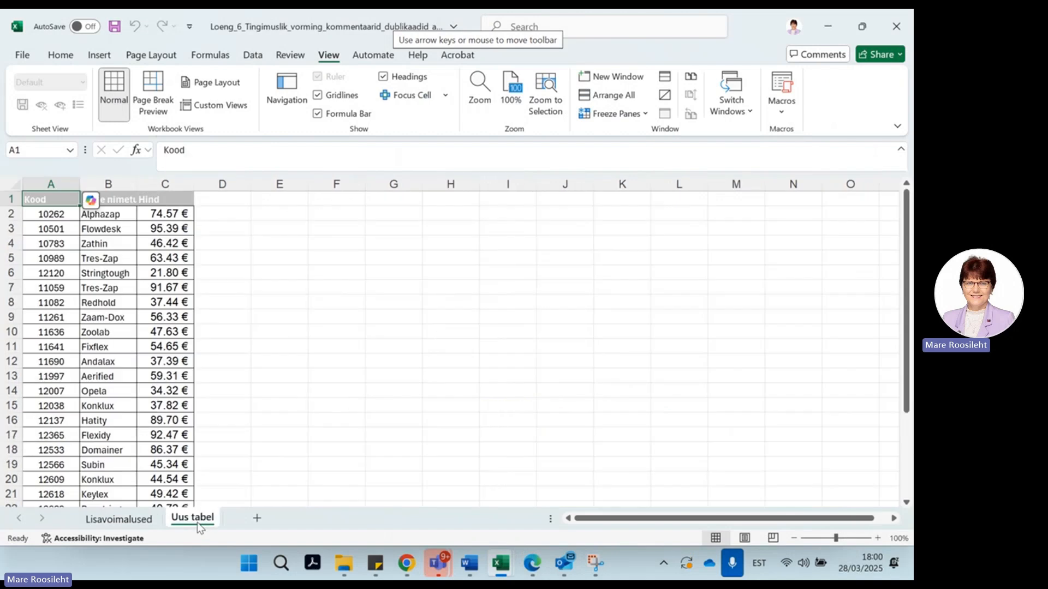
left_click(119, 518)
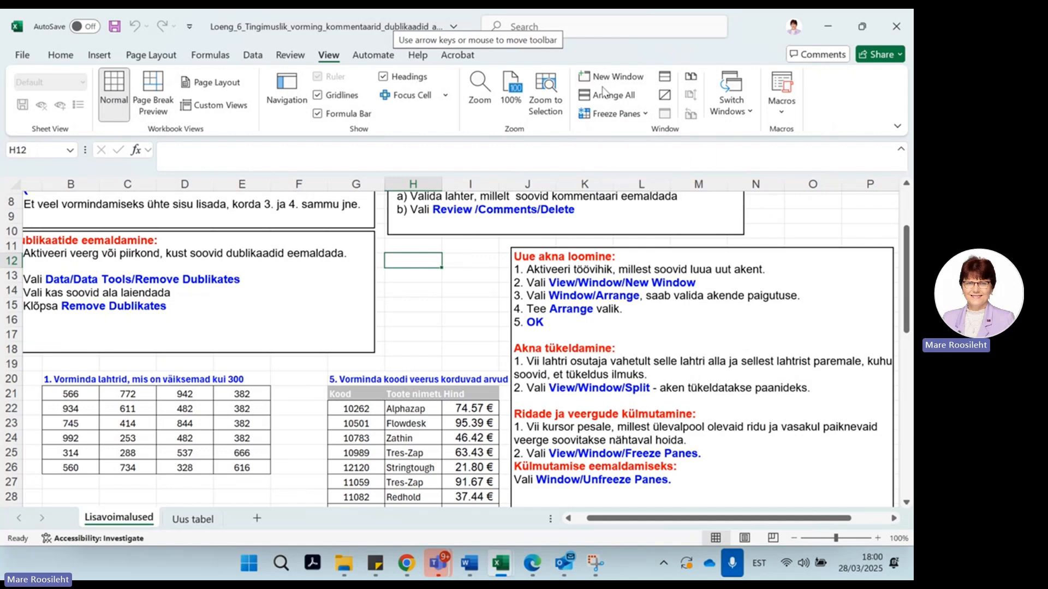
Split the Lisavoimalused worksheet into four panes at cell H12
left_click(665, 81)
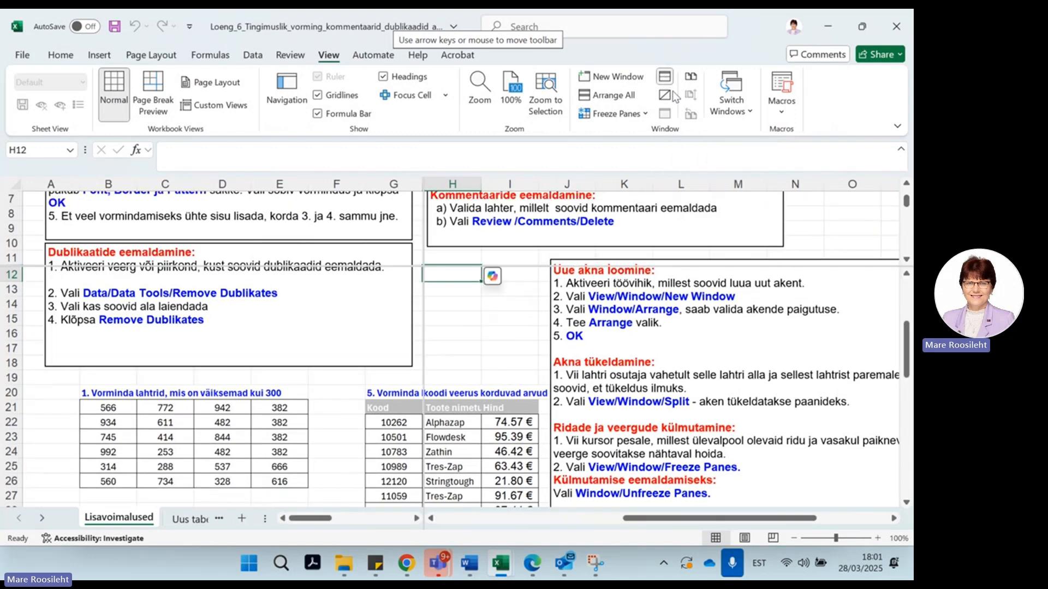
left_click(447, 348)
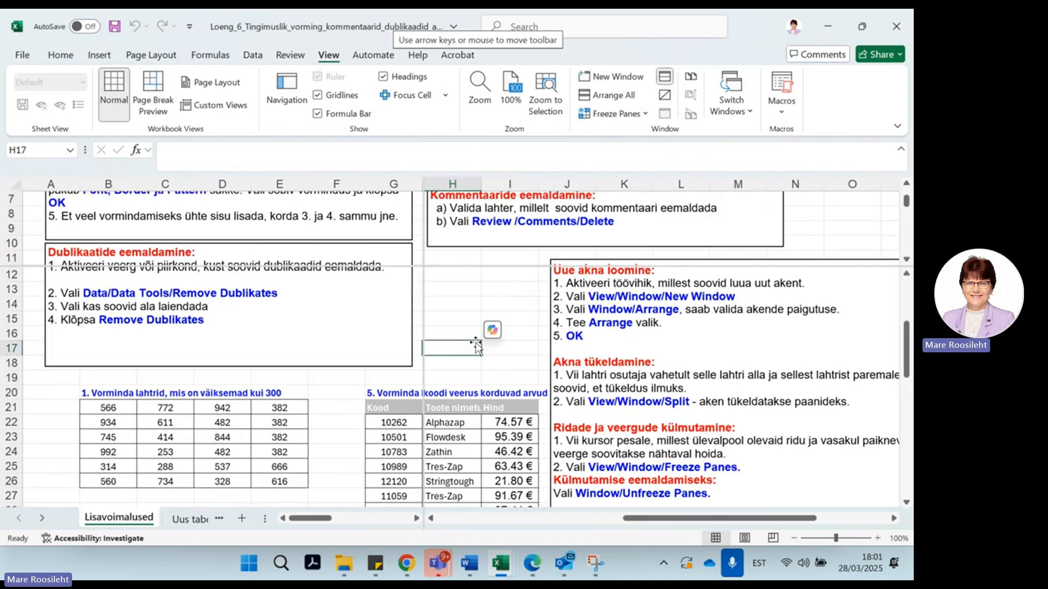
left_click(437, 271)
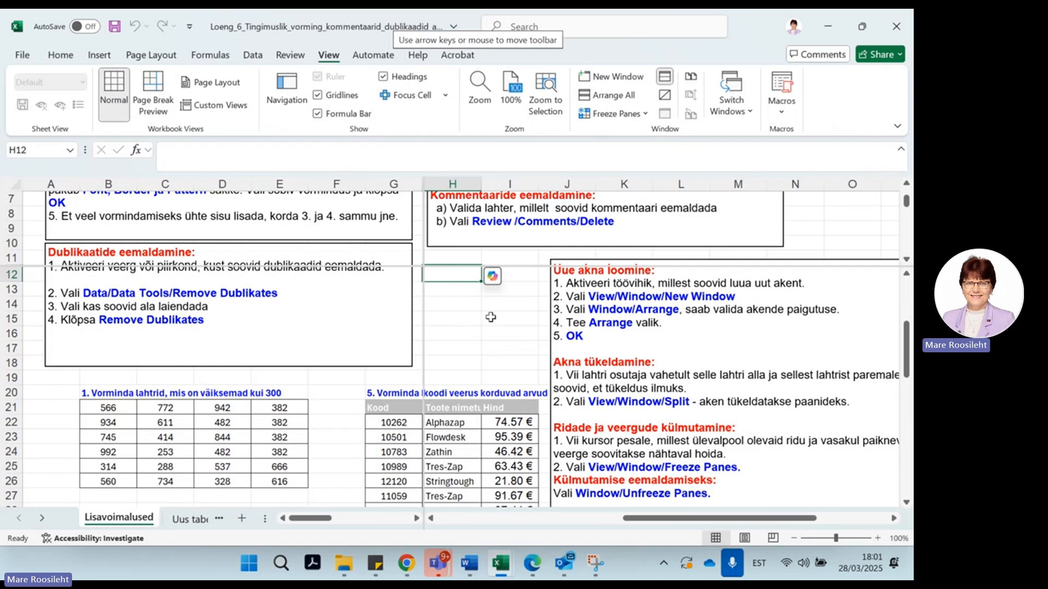
left_click_drag(489, 328, 494, 287)
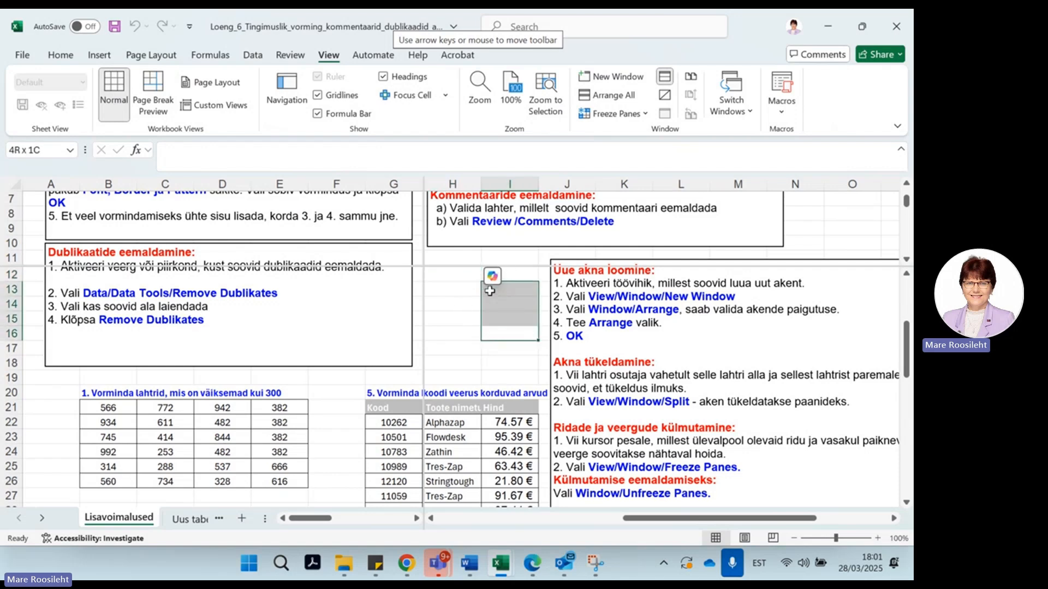
left_click(463, 305)
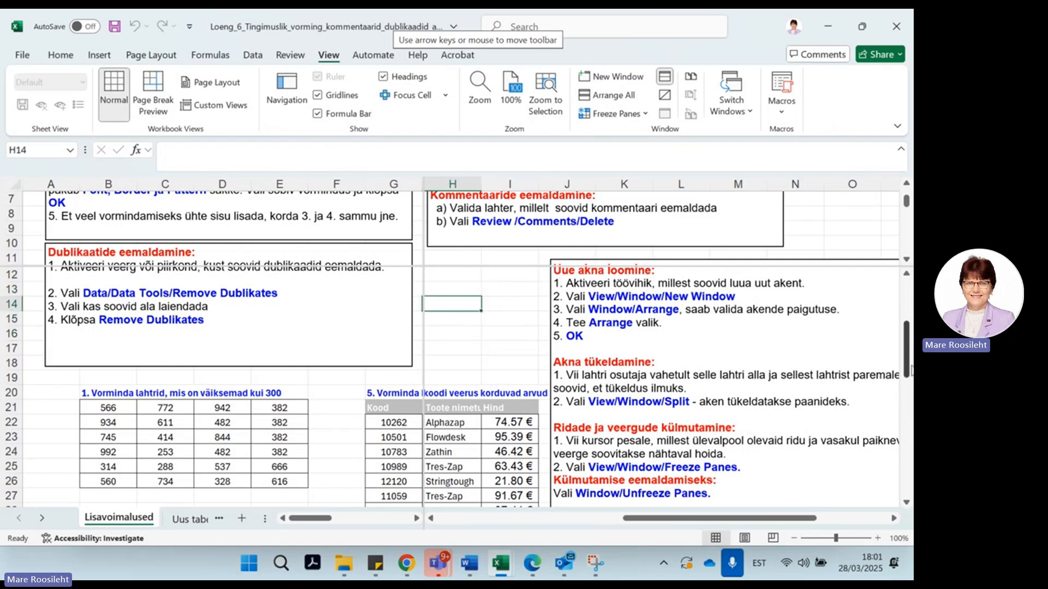
Scroll the split panes independently to view different parts of the sheet, and remove the split
left_click_drag(907, 349, 913, 426)
left_click_drag(327, 518, 358, 518)
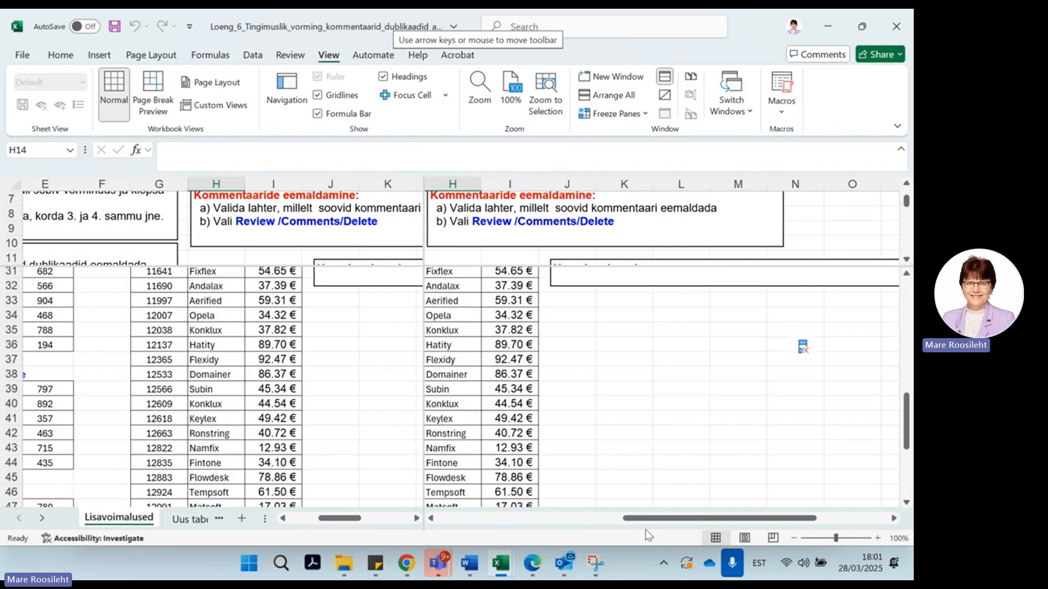
left_click_drag(644, 519, 601, 522)
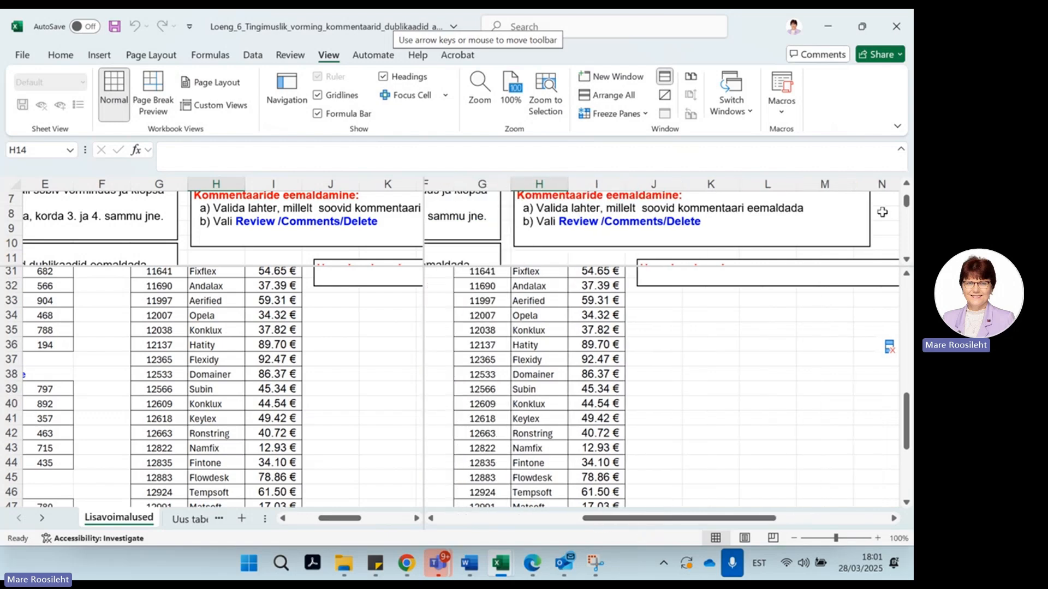
left_click_drag(906, 203, 908, 240)
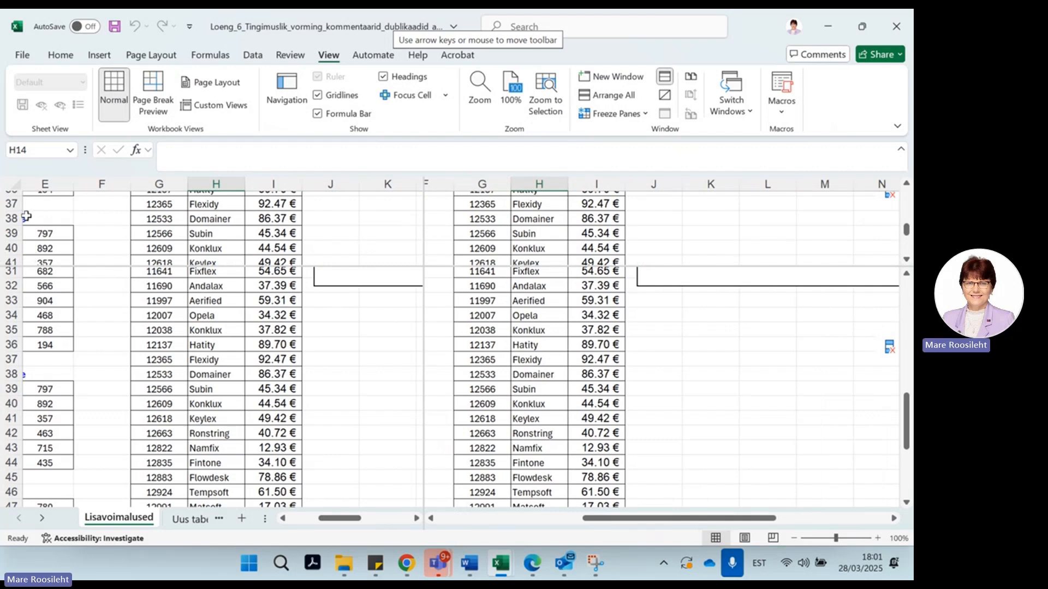
scroll(288, 326, "up", 6)
scroll(291, 326, "down", 6)
scroll(290, 327, "up", 2)
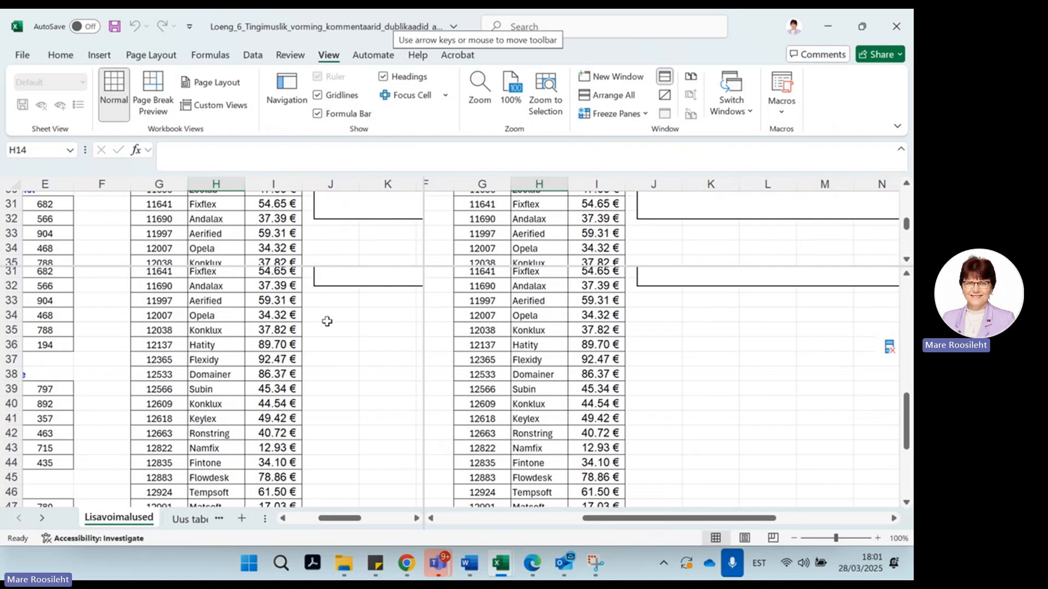
left_click(665, 80)
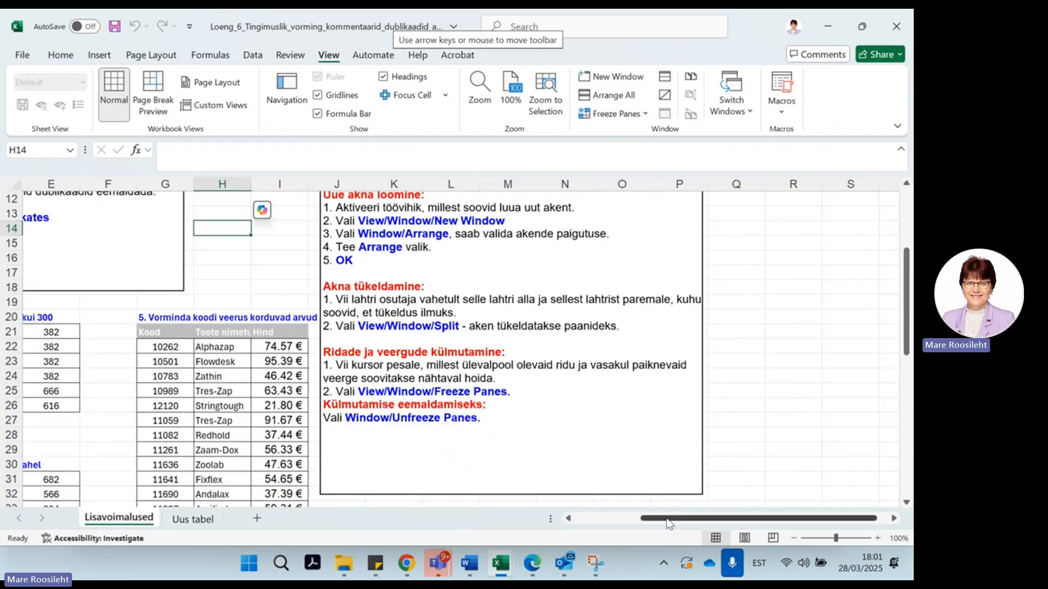
Split the Lisavoimalused worksheet into an upper and a lower pane at cell A19
left_click_drag(679, 515, 413, 528)
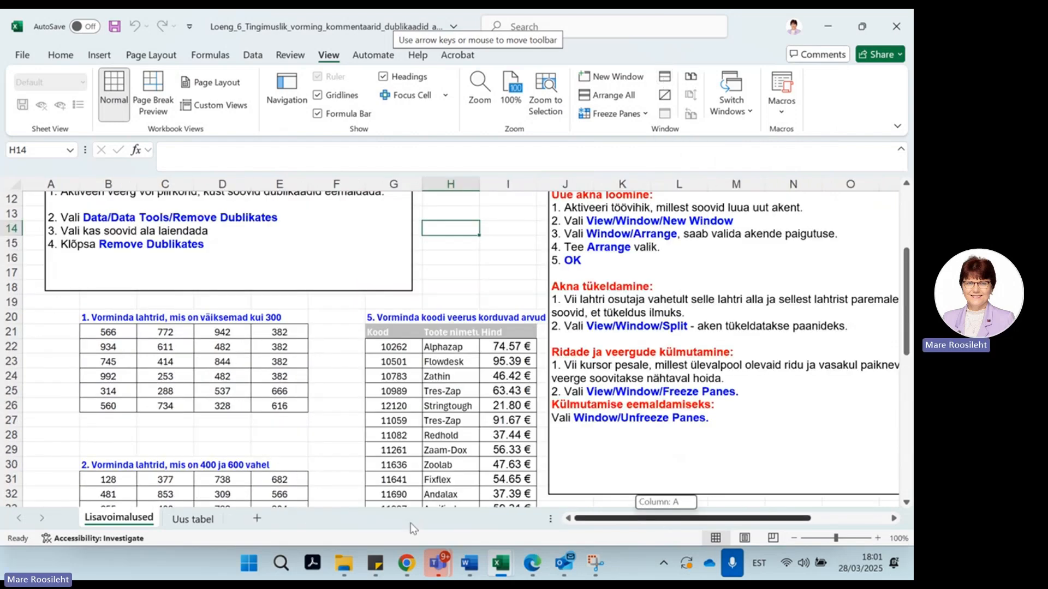
left_click(11, 302)
left_click(30, 301)
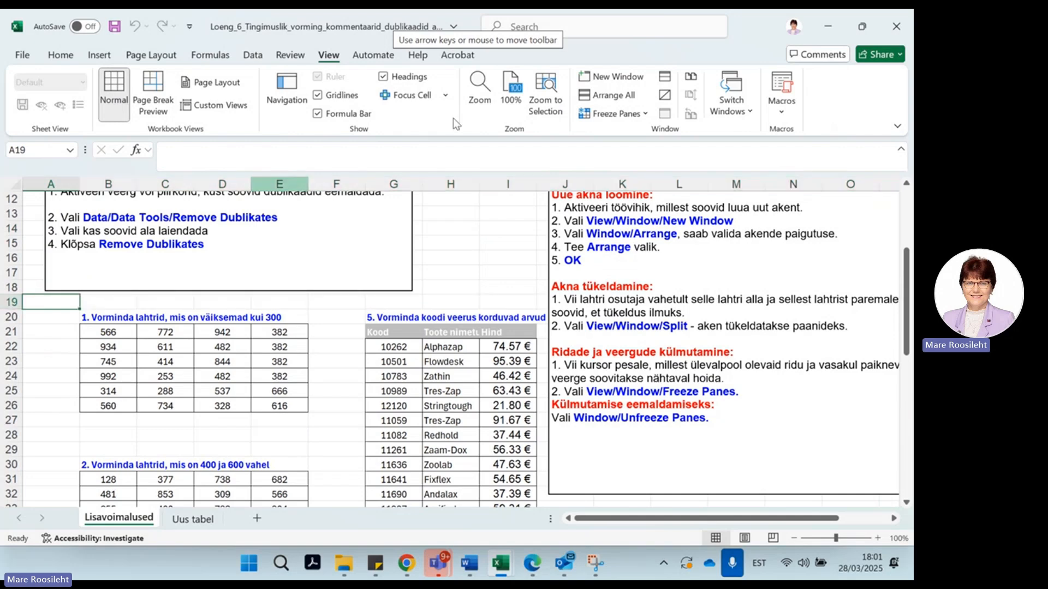
left_click(664, 79)
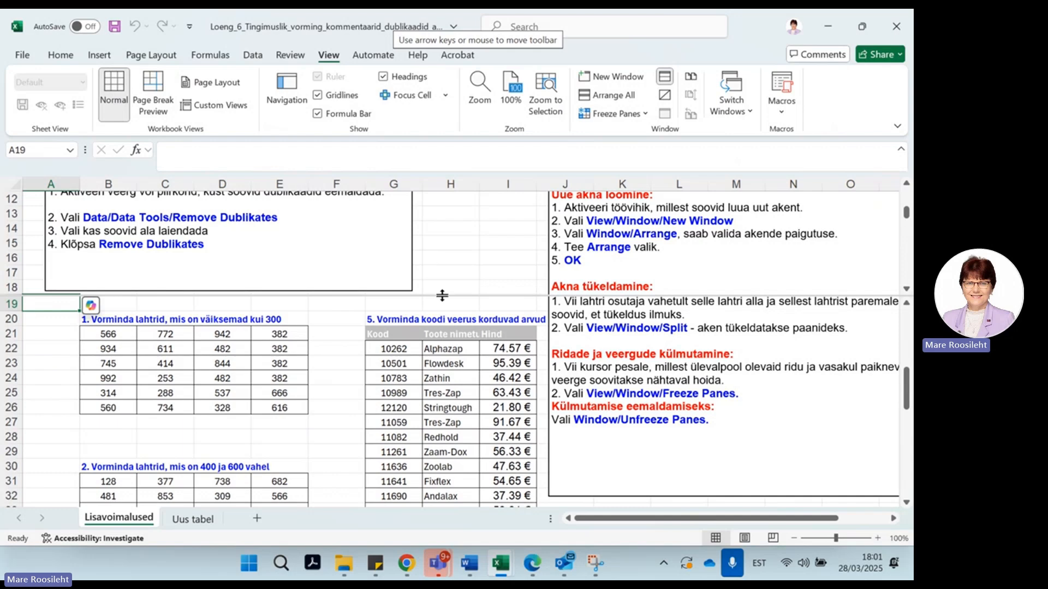
Scroll the upper and lower panes separately to view different rows of Lisavoimalused, and remove the horizontal split
scroll(445, 327, "down", 5)
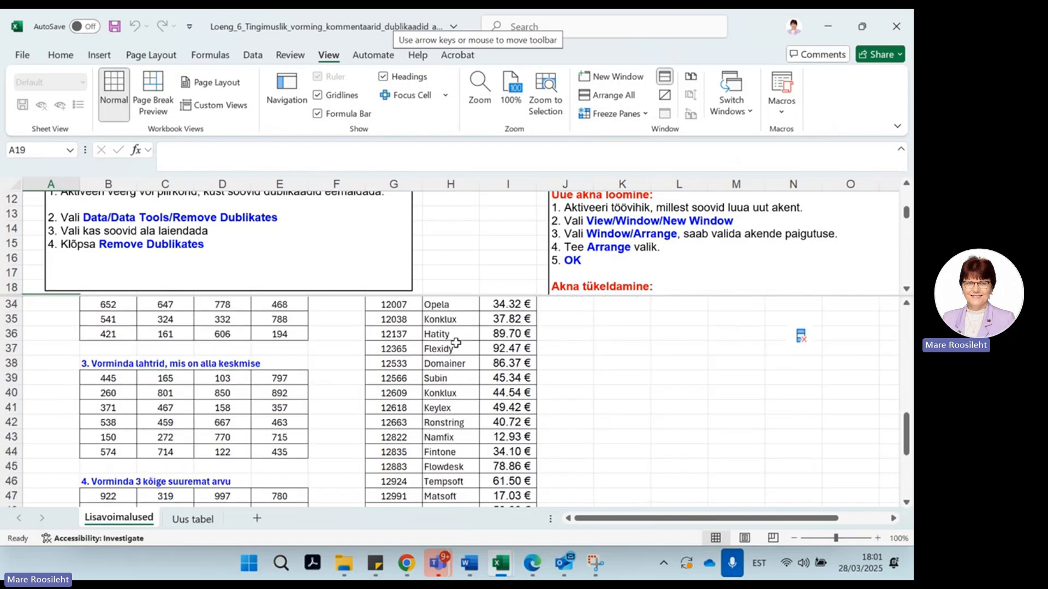
scroll(456, 341, "up", 3)
scroll(458, 342, "down", 4)
scroll(459, 342, "up", 3)
left_click(467, 225)
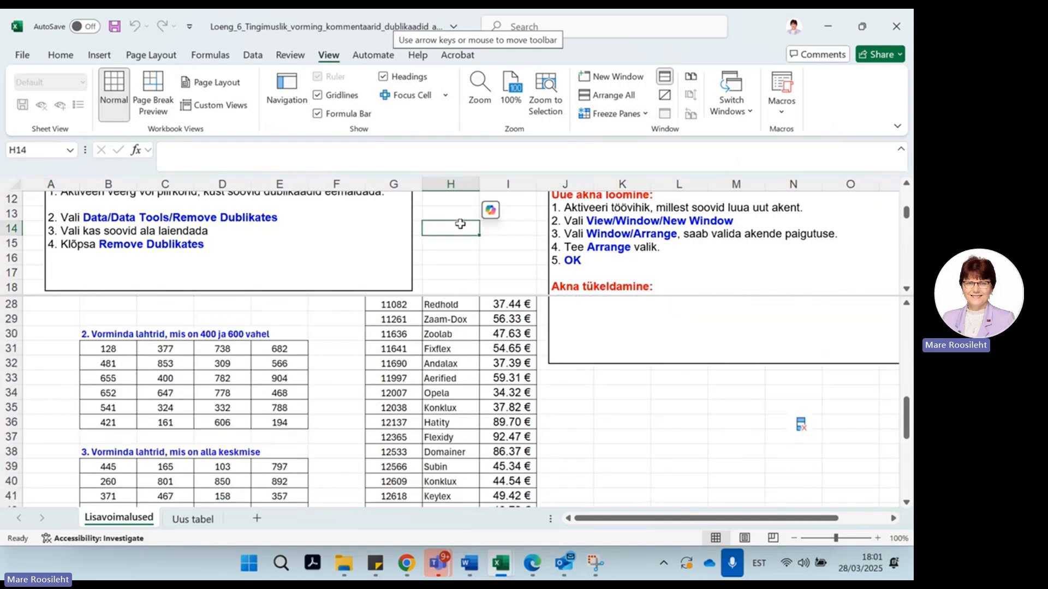
scroll(464, 221, "down", 4)
scroll(461, 222, "up", 3)
scroll(460, 222, "down", 3)
scroll(461, 222, "up", 3)
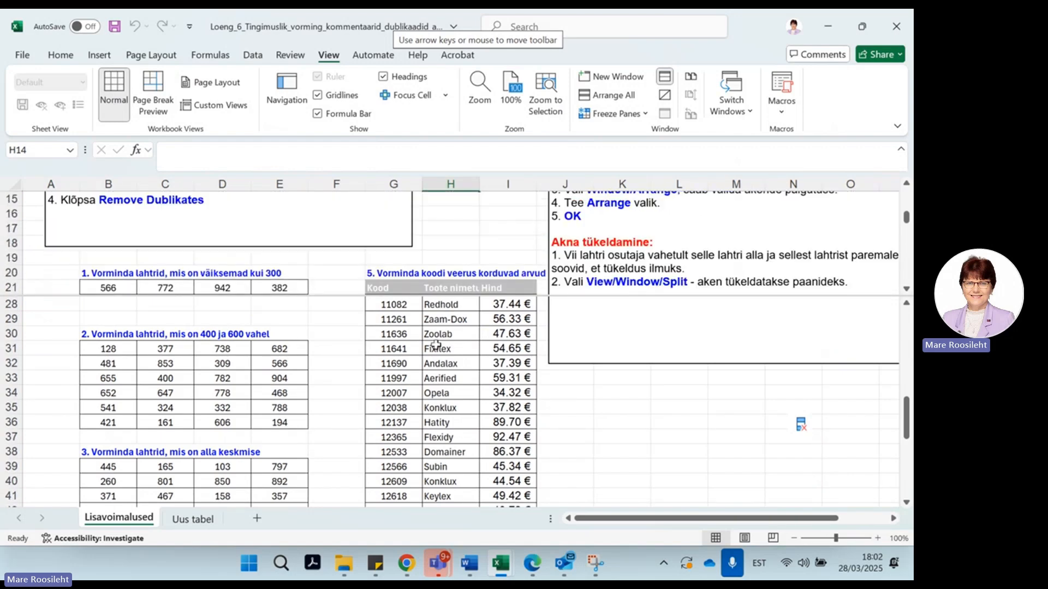
left_click(435, 345)
scroll(491, 333, "down", 4)
scroll(491, 331, "up", 4)
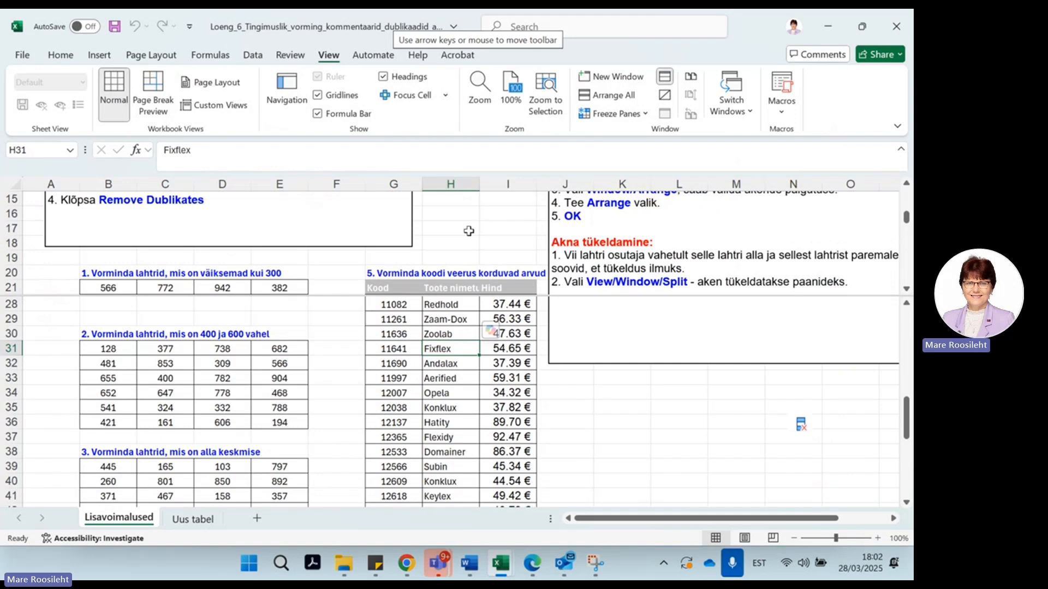
left_click(664, 79)
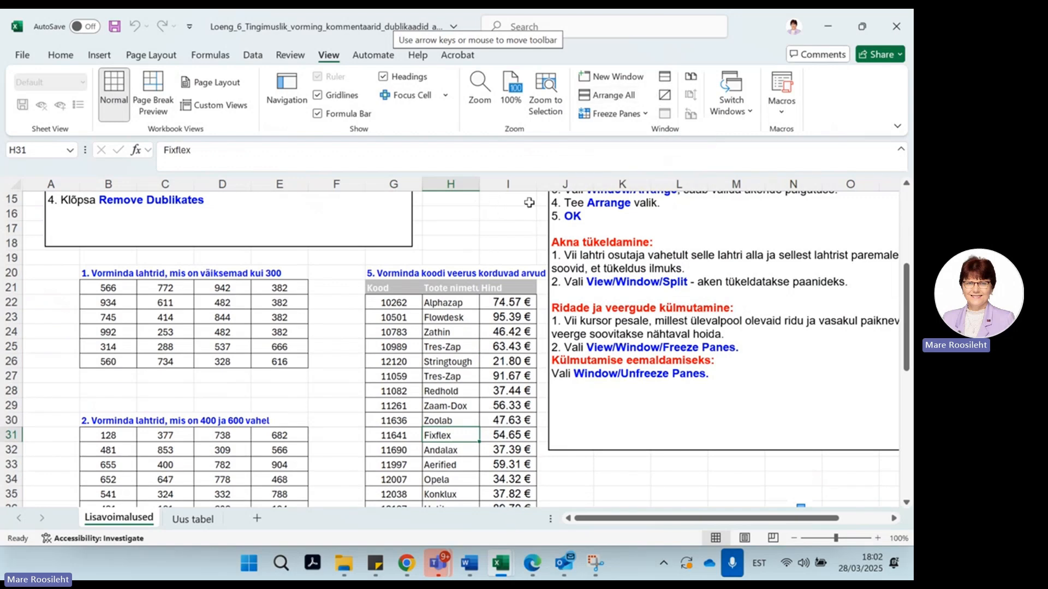
Arrange all open workbook windows vertically, side by side
left_click(608, 96)
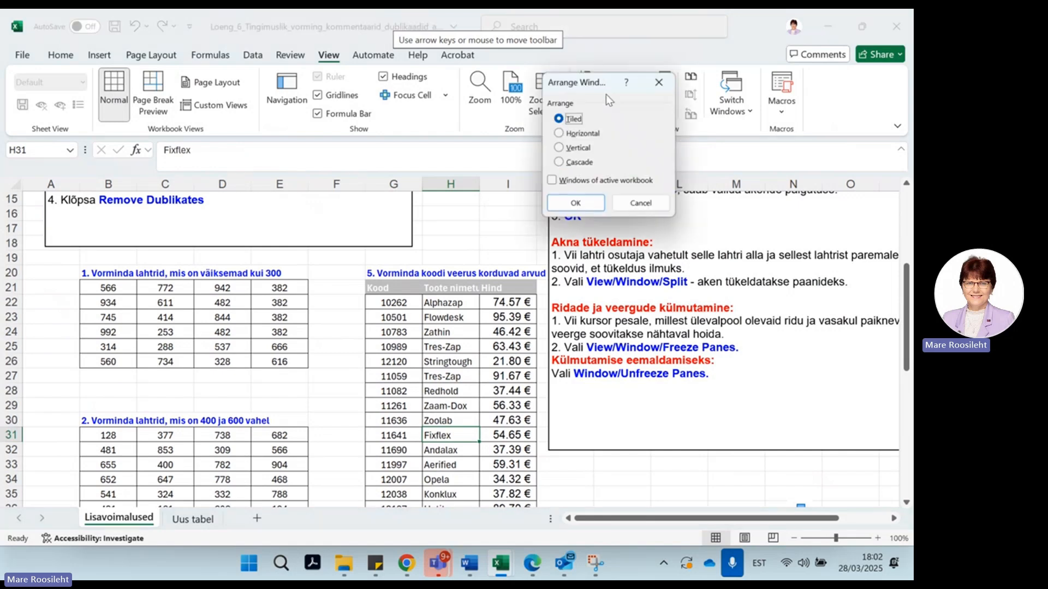
left_click(578, 118)
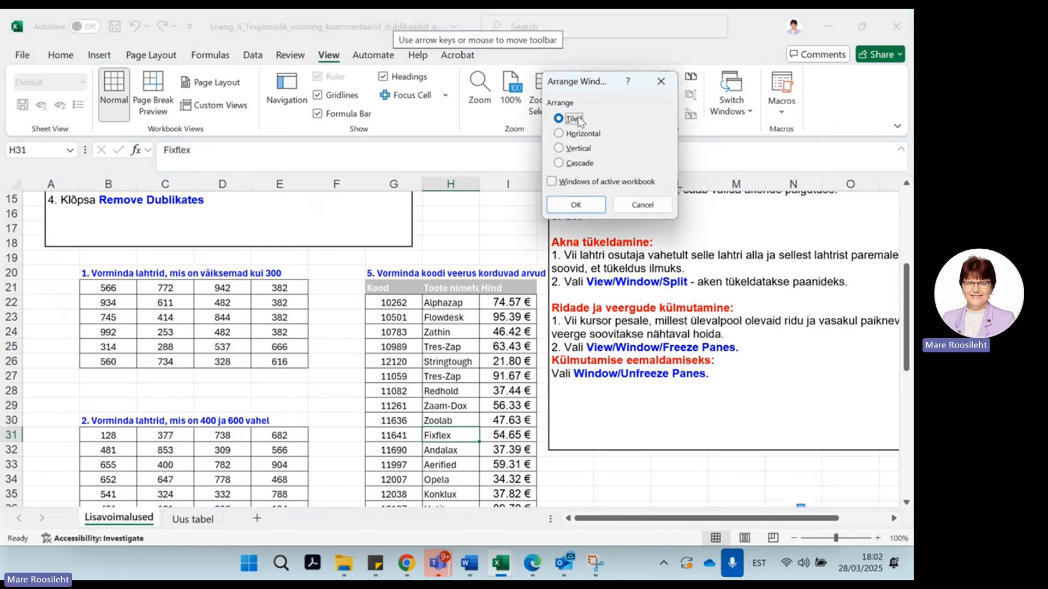
left_click(576, 149)
left_click(574, 205)
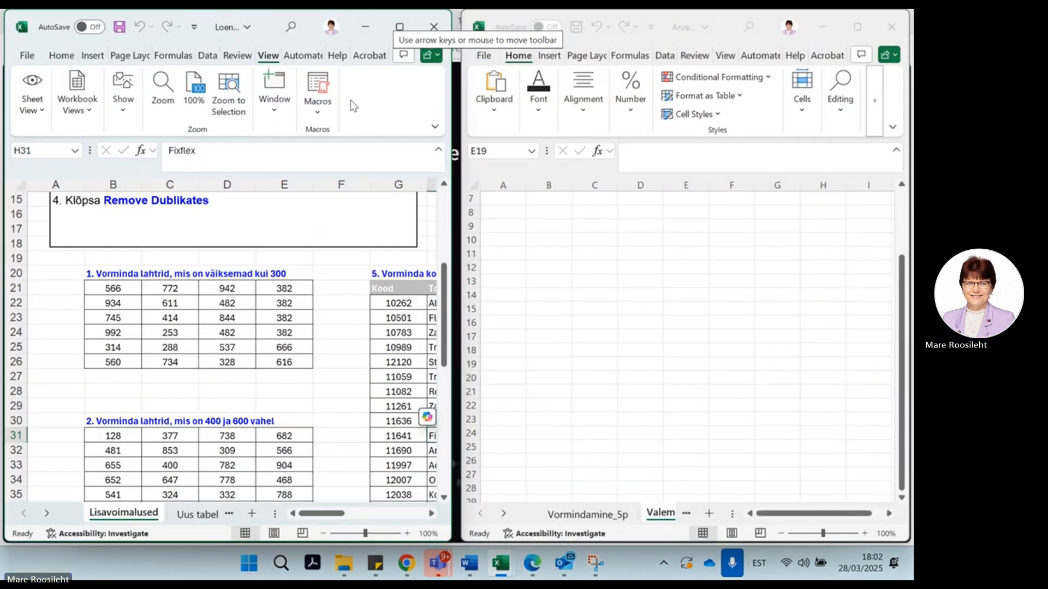
Bring the Loeng_6 workbook window back to full width so that it covers the screen alone
left_click_drag(268, 20, 281, 20)
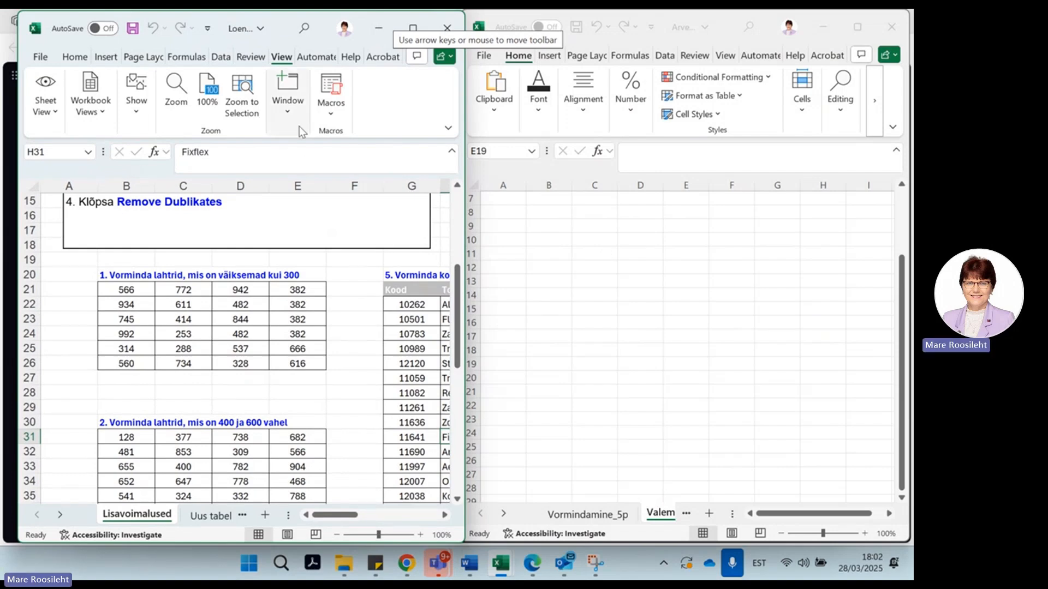
left_click(836, 42)
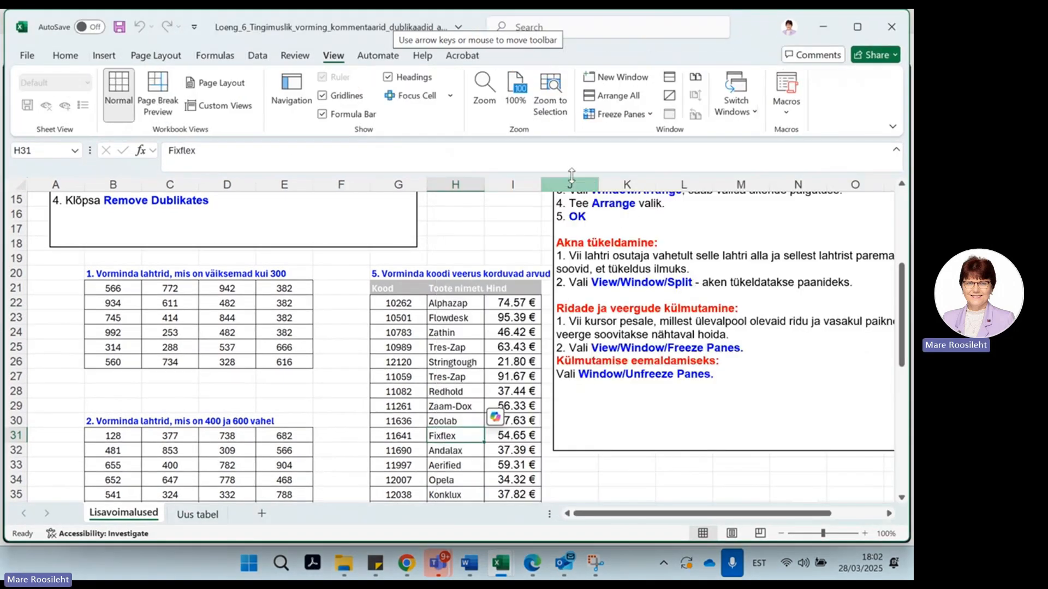
left_click(512, 239)
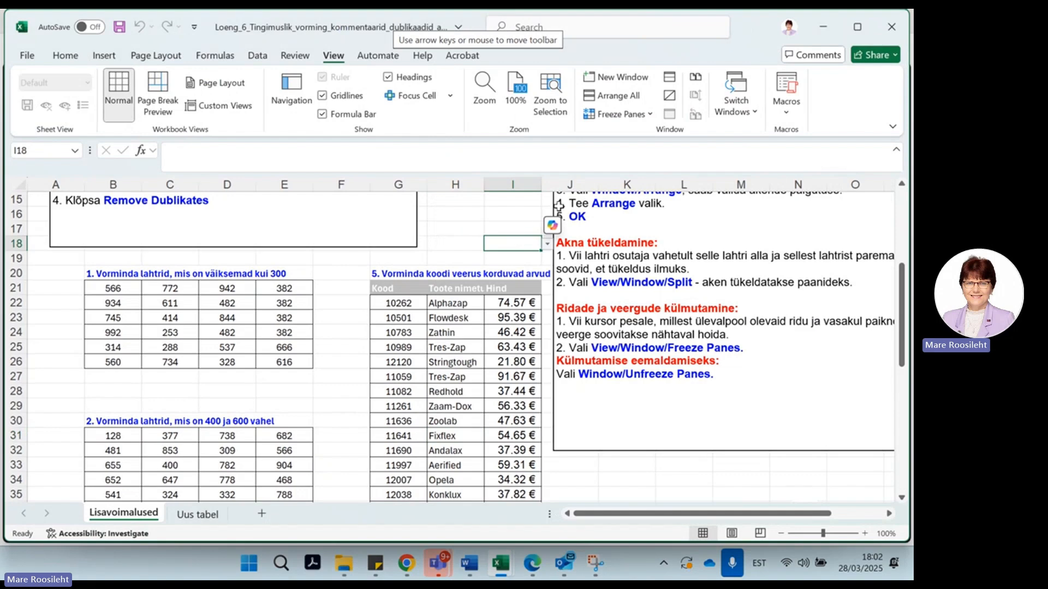
scroll(699, 357, "up", 2)
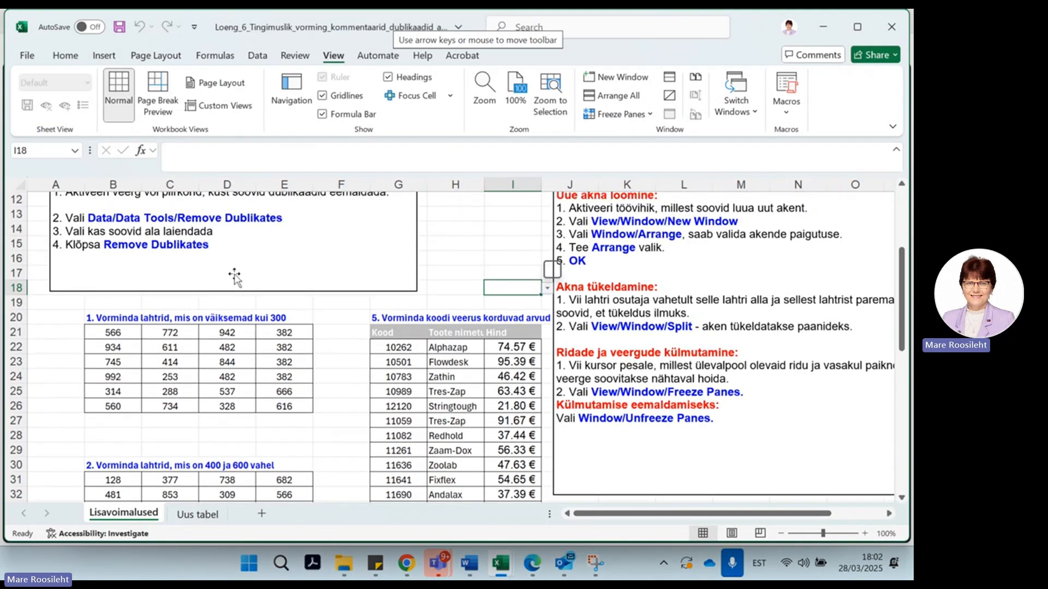
scroll(688, 352, "down", 1)
Lengthen the table on the Uus tabel sheet by copying rows 2 to 28 and pasting them from row 29
left_click(197, 514)
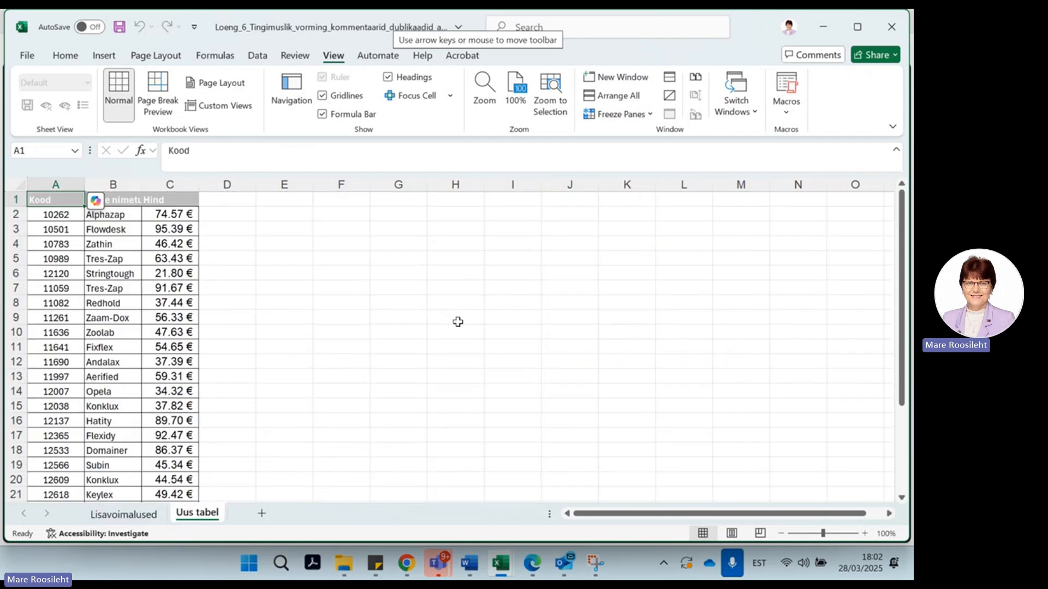
scroll(355, 266, "down", 6)
scroll(358, 271, "up", 6)
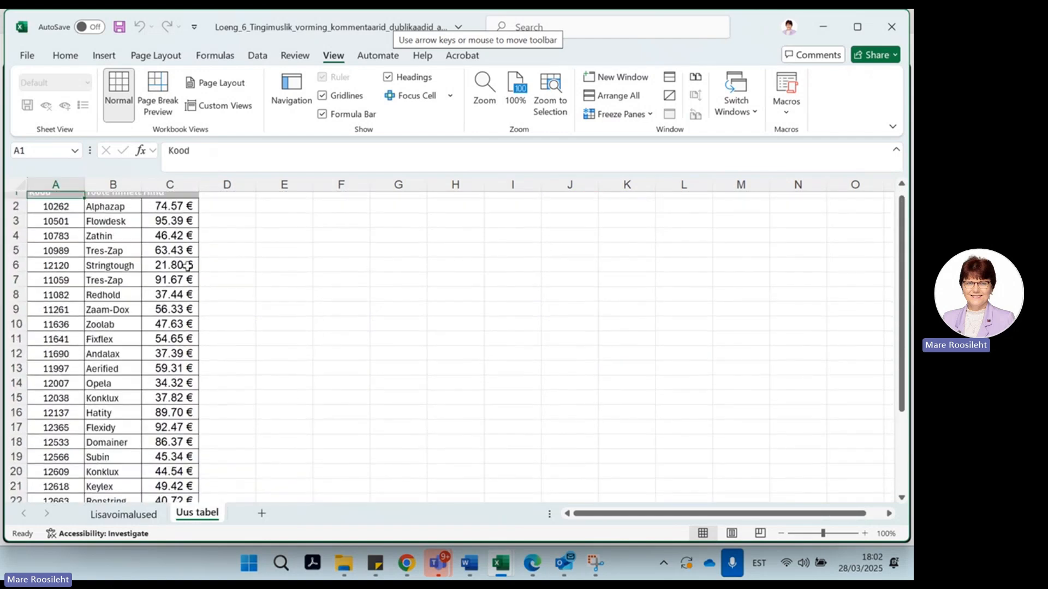
left_click_drag(16, 215, 153, 481)
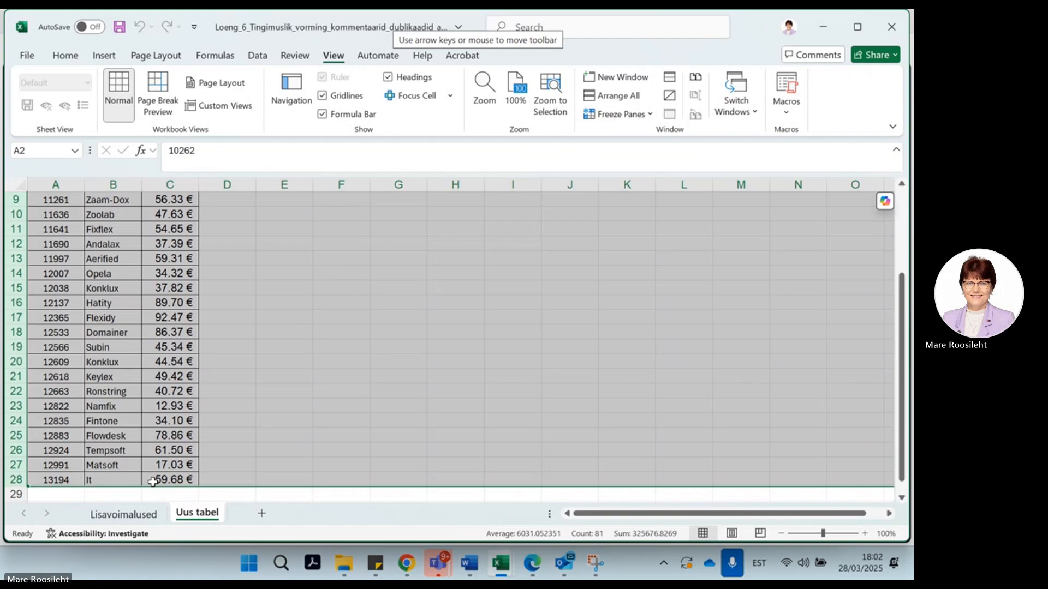
key("ctrl+c")
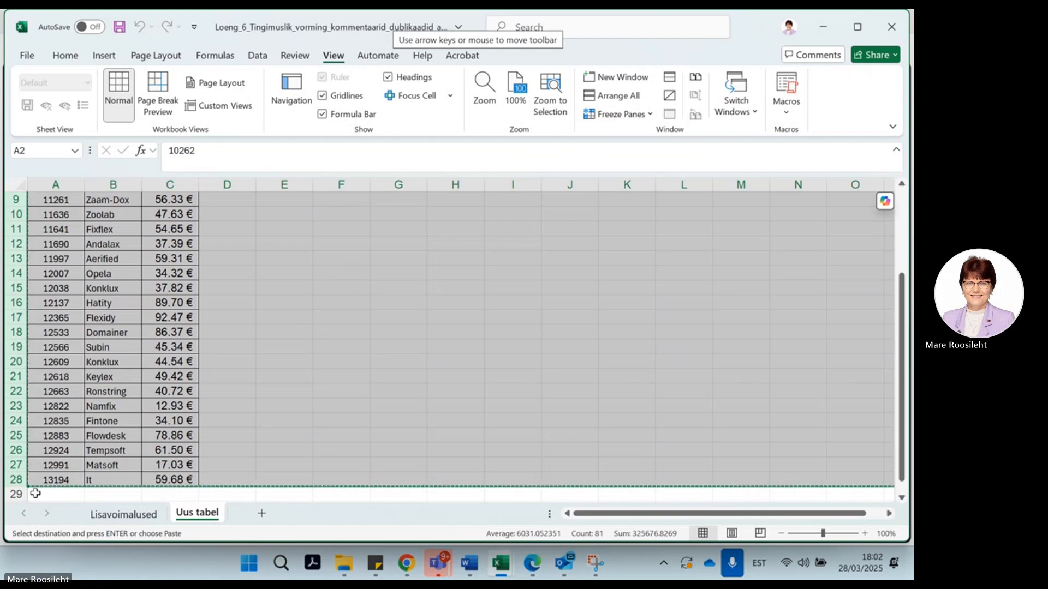
left_click(13, 494)
key("ctrl+v")
key("ctrl")
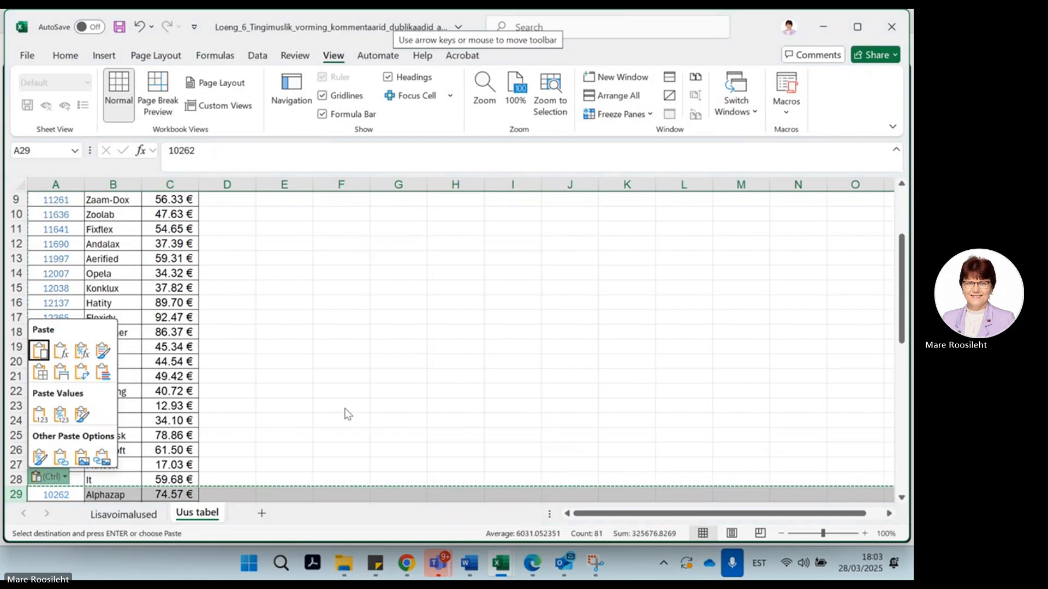
key("Escape")
scroll(287, 393, "down", 10)
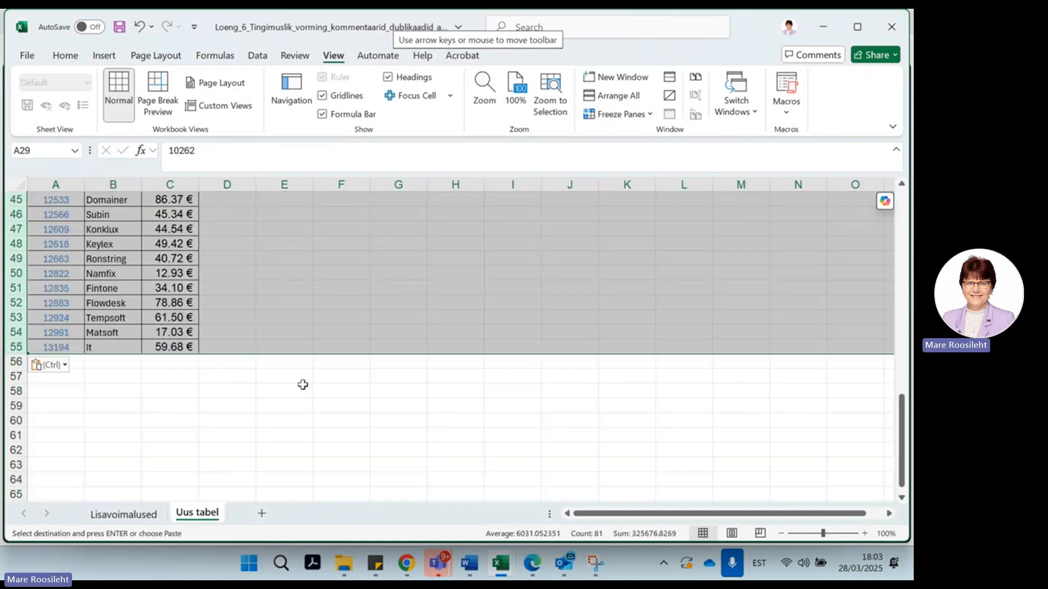
Freeze the top row of the Uus tabel sheet, which holds the Kood, Toote nimetus and Hind headers
left_click(303, 381)
scroll(311, 379, "up", 5)
scroll(315, 379, "up", 8)
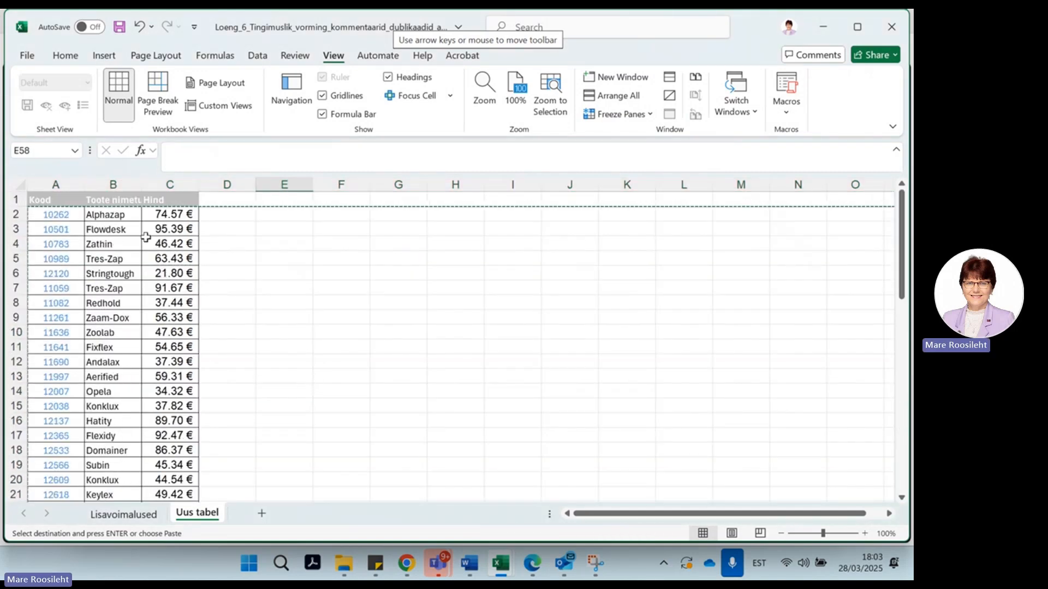
left_click(47, 198)
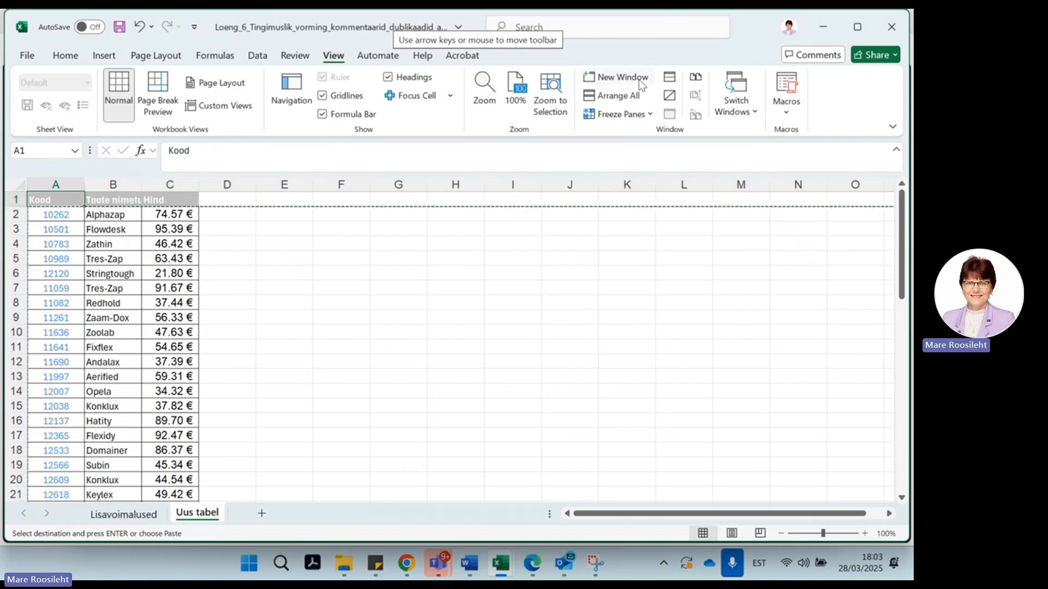
left_click(627, 114)
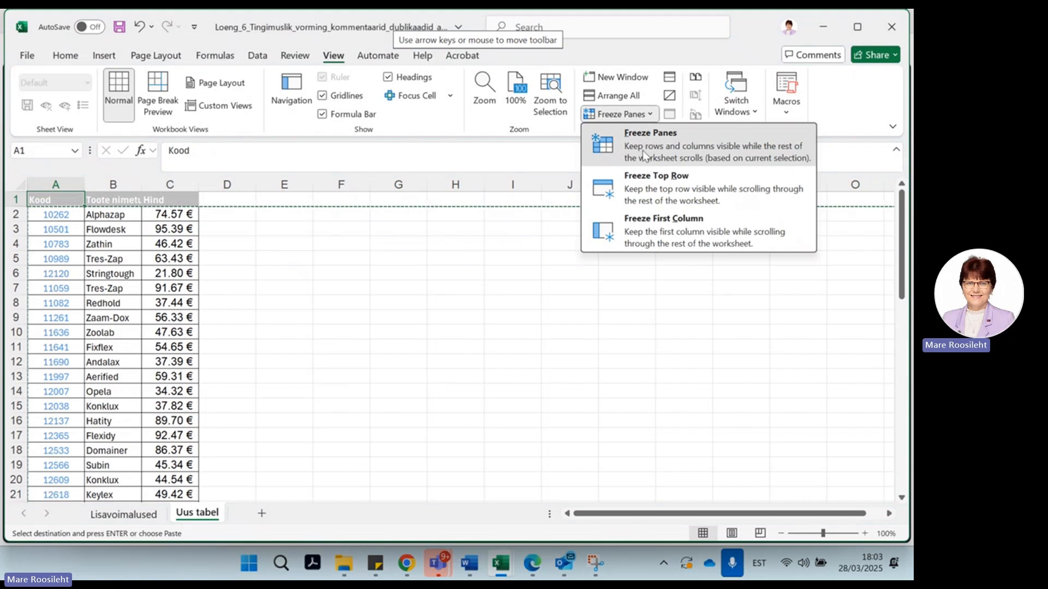
left_click(651, 193)
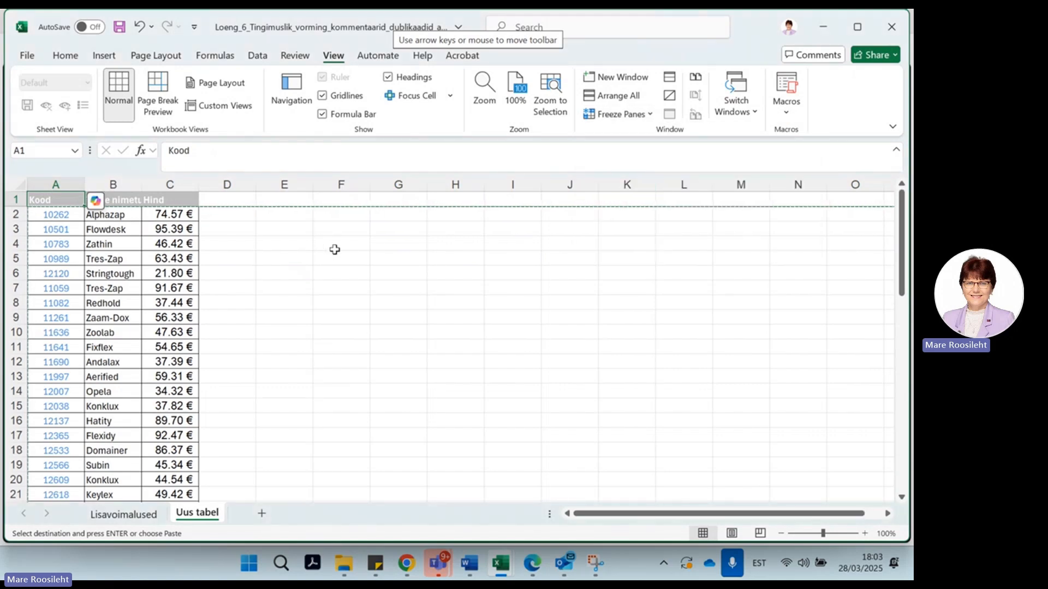
left_click(597, 115)
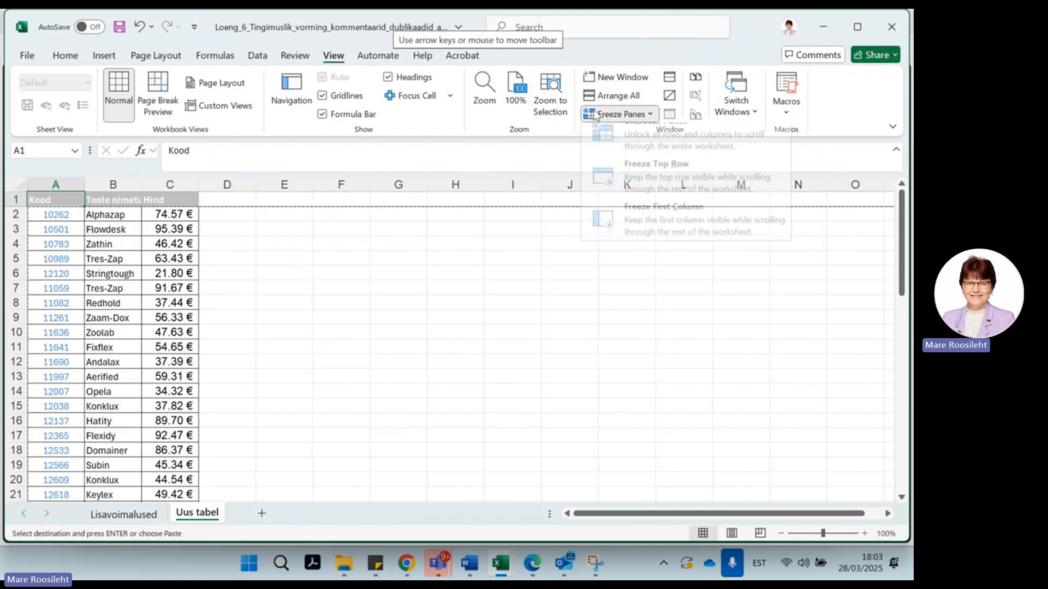
left_click(573, 285)
left_click(537, 287)
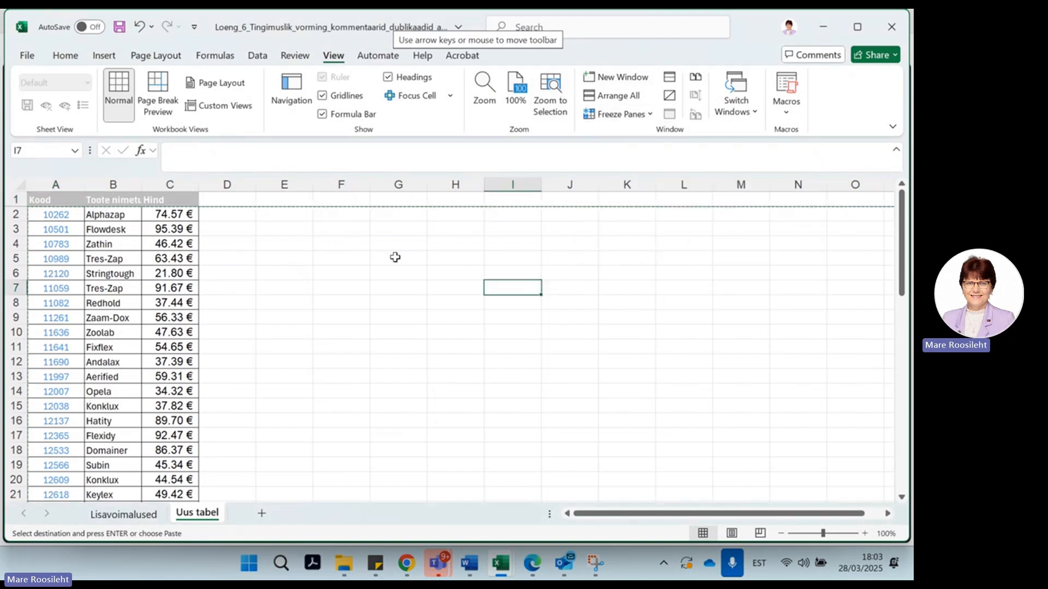
Check the frozen header row by scrolling through the Uus tabel data to its end and back
scroll(395, 257, "down", 16)
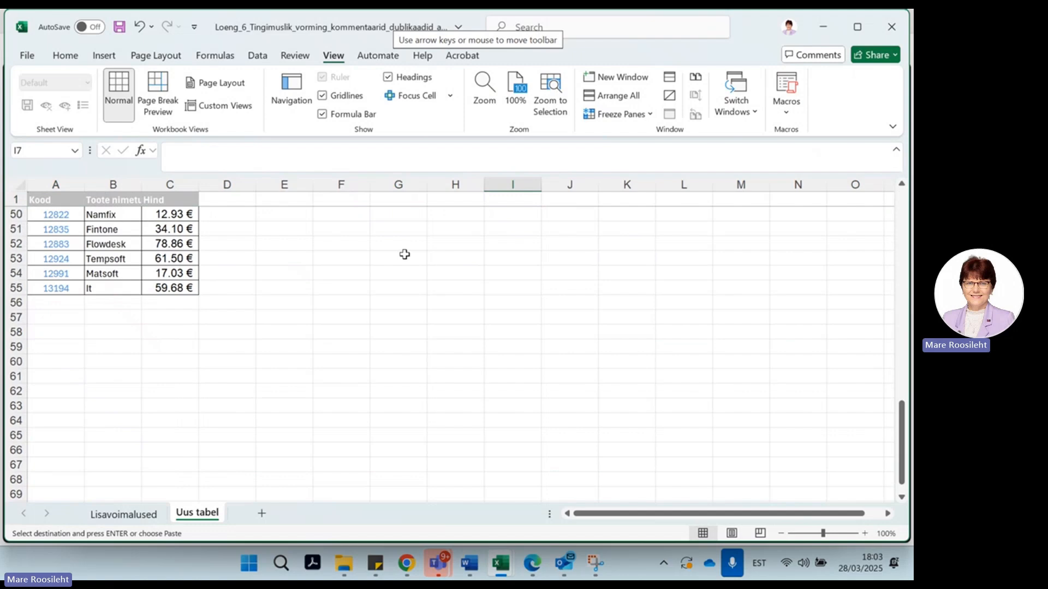
scroll(404, 254, "down", 2)
scroll(404, 254, "up", 2)
scroll(361, 264, "up", 16)
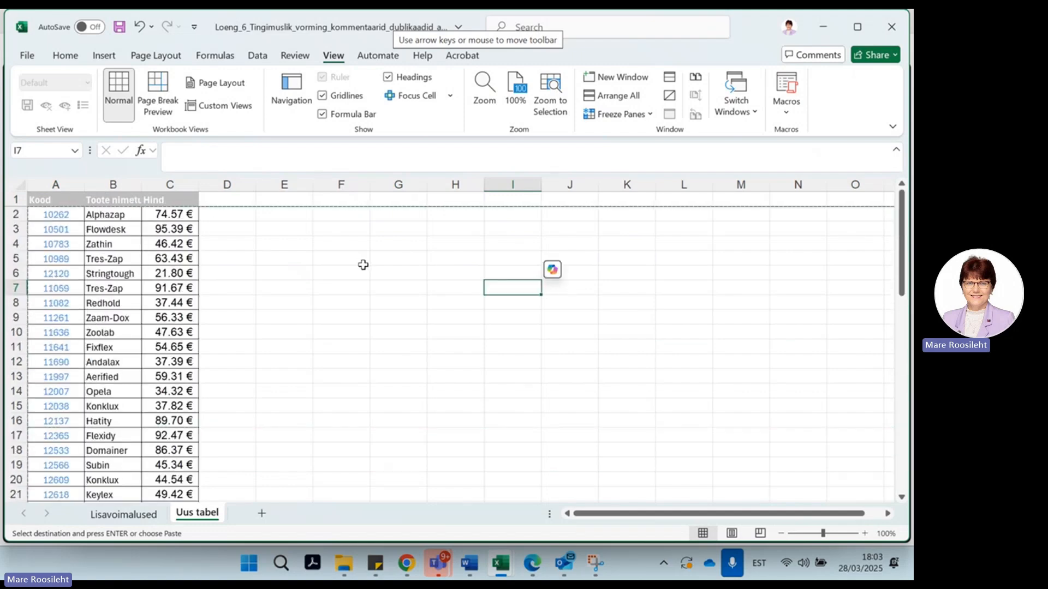
scroll(362, 265, "down", 5)
scroll(362, 265, "down", 7)
scroll(363, 265, "up", 12)
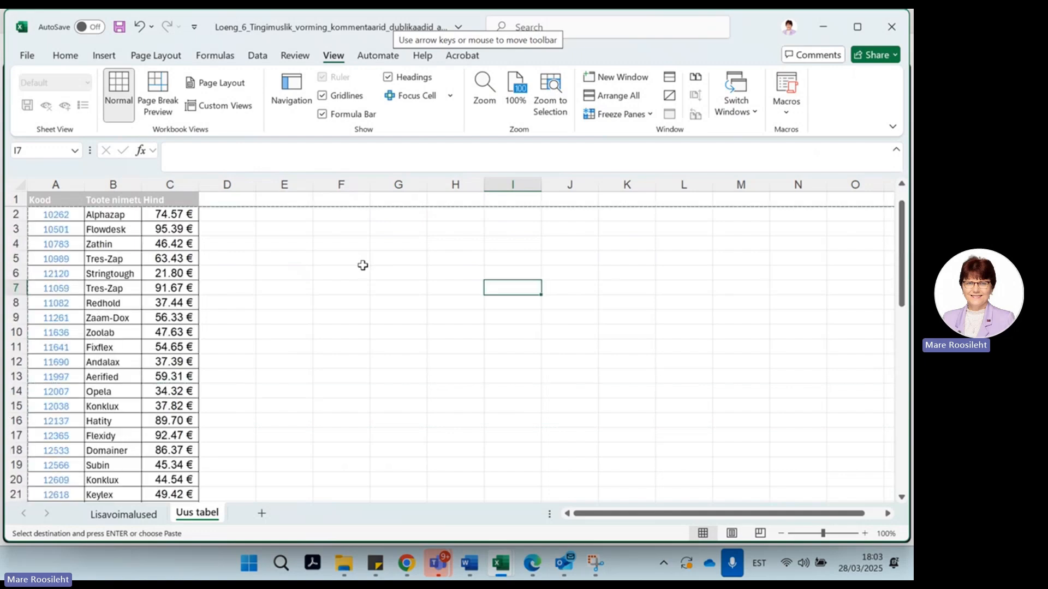
Fill the product name and price columns B:C of Uus tabel, data and headers alike, across to column O
left_click_drag(108, 215, 890, 457)
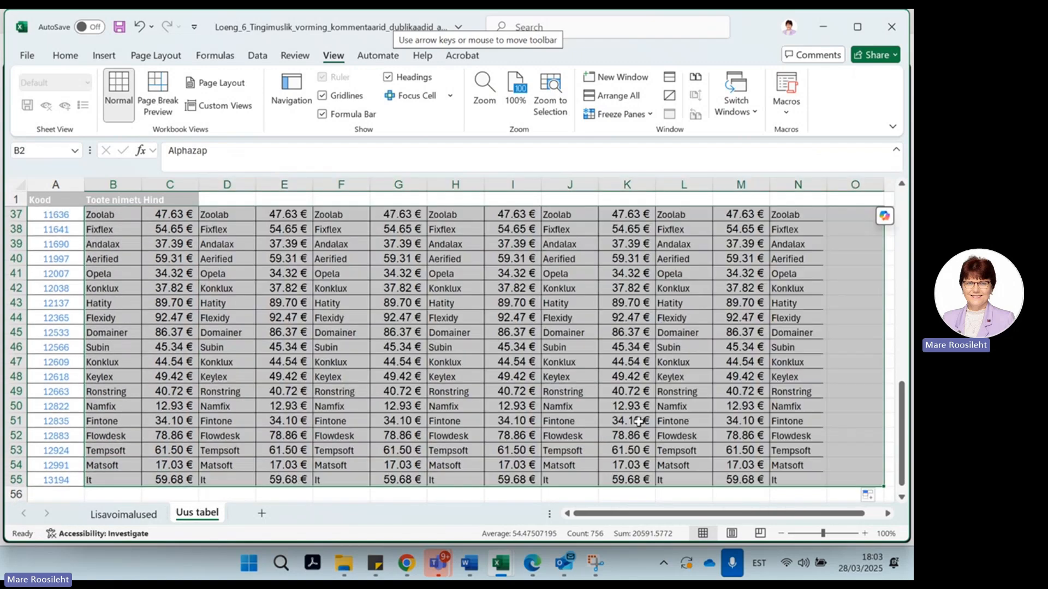
scroll(141, 239, "up", 12)
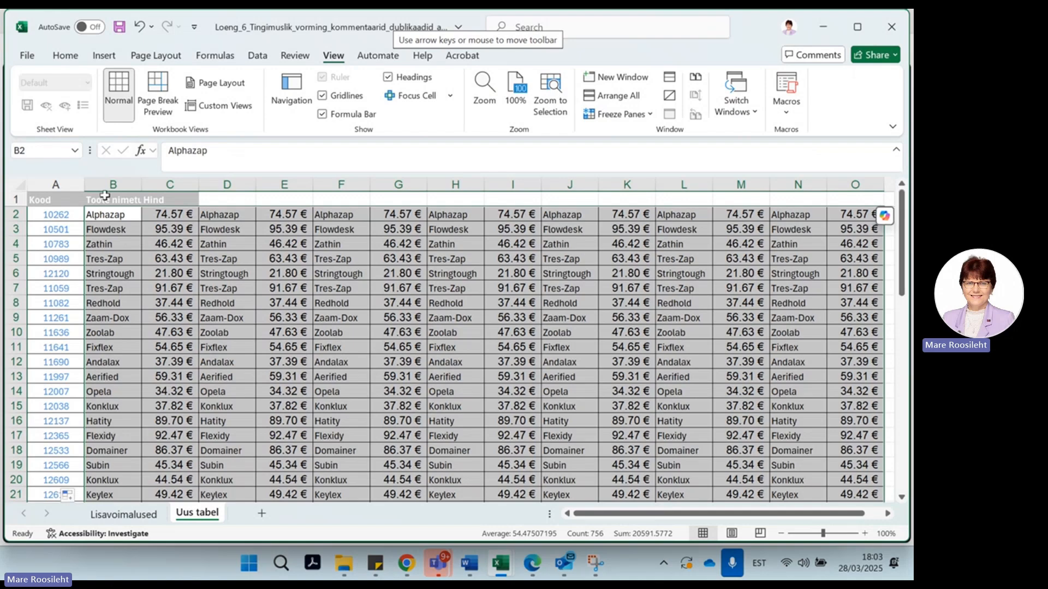
left_click_drag(90, 200, 475, 203)
left_click_drag(694, 512, 594, 513)
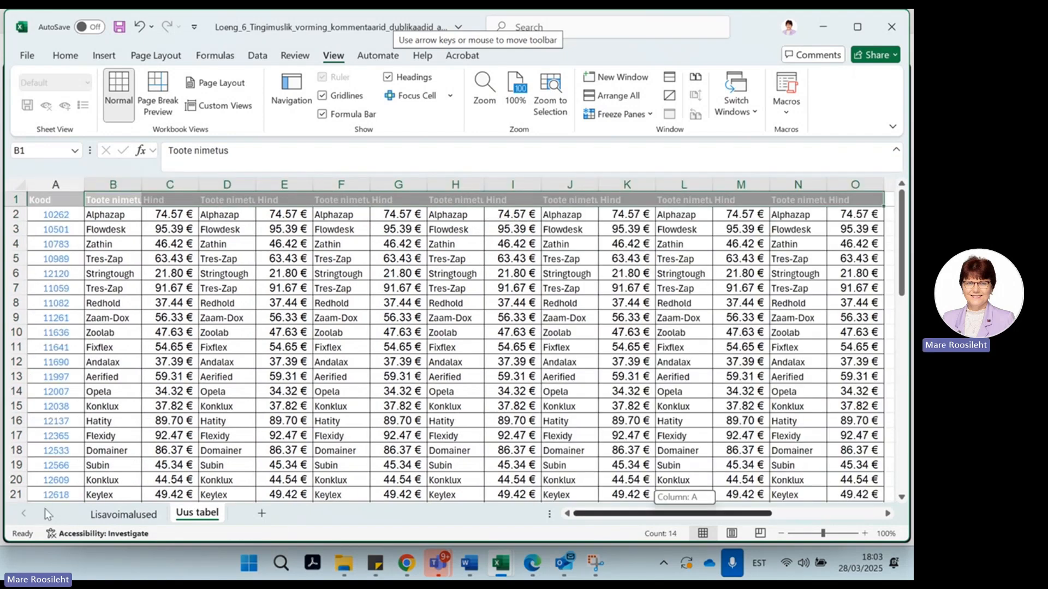
Replace the top-row freeze on Uus tabel with panes frozen at cell C2, locking row 1 and columns A:B
left_click(106, 214)
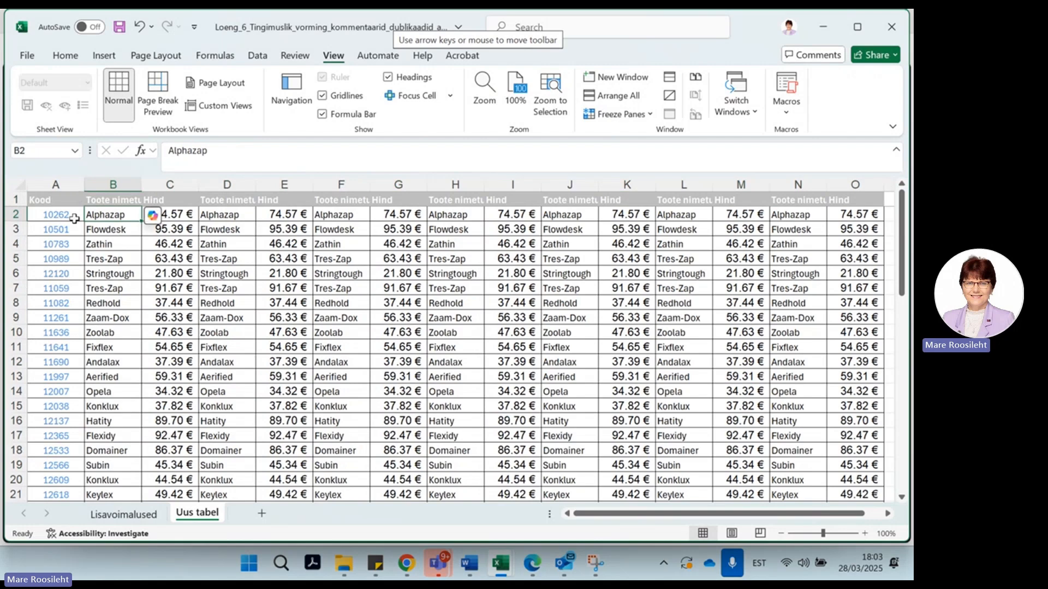
left_click(161, 214)
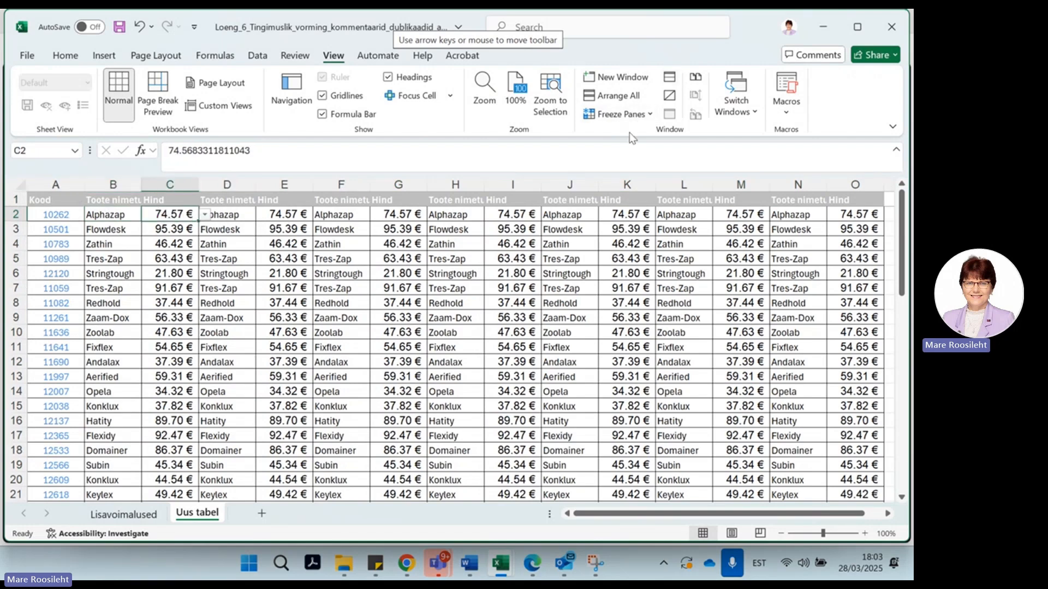
left_click(619, 117)
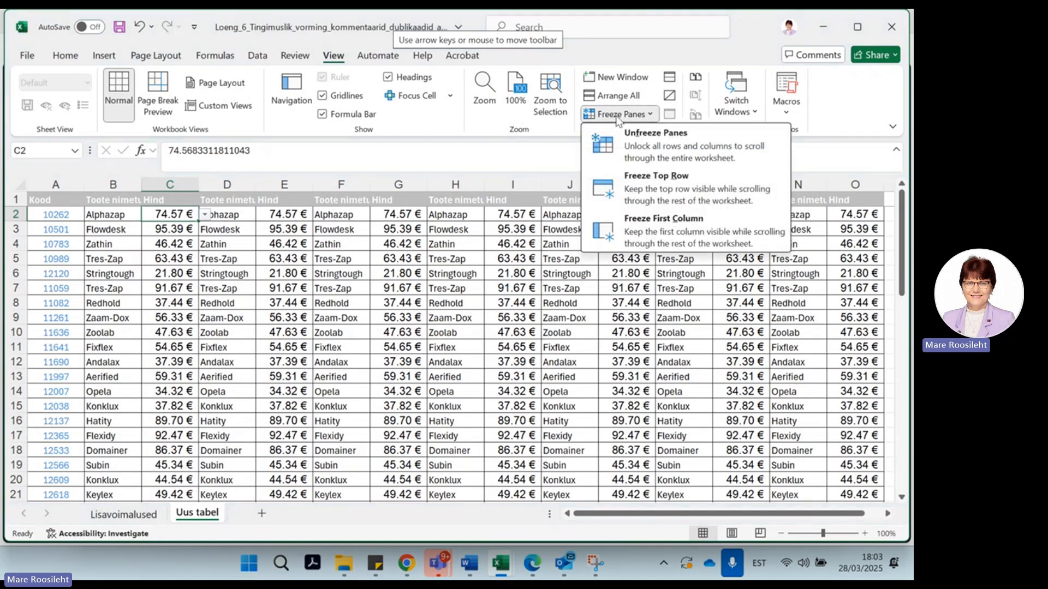
left_click(654, 137)
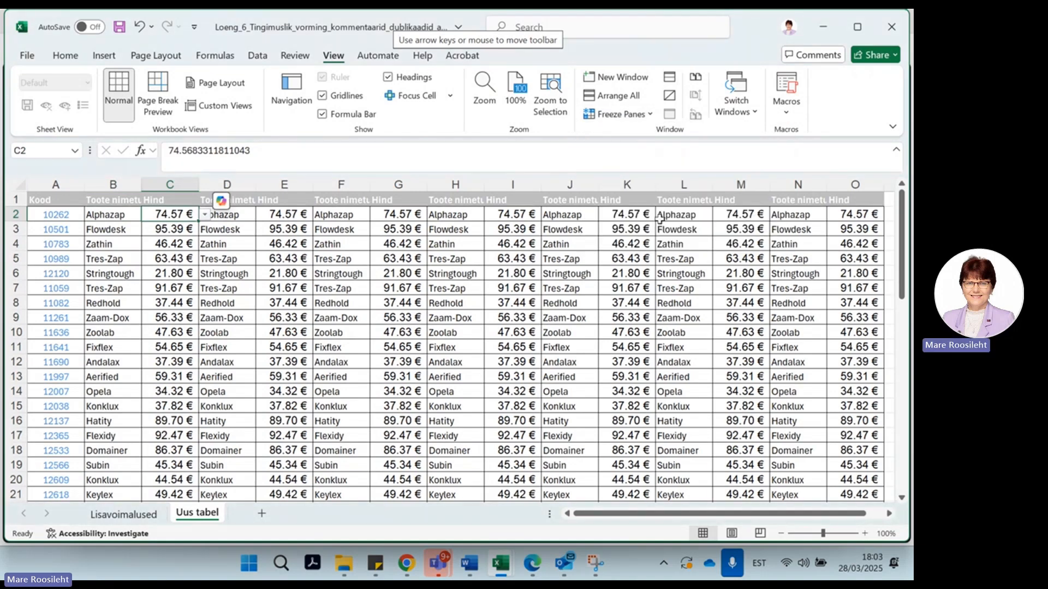
left_click(619, 113)
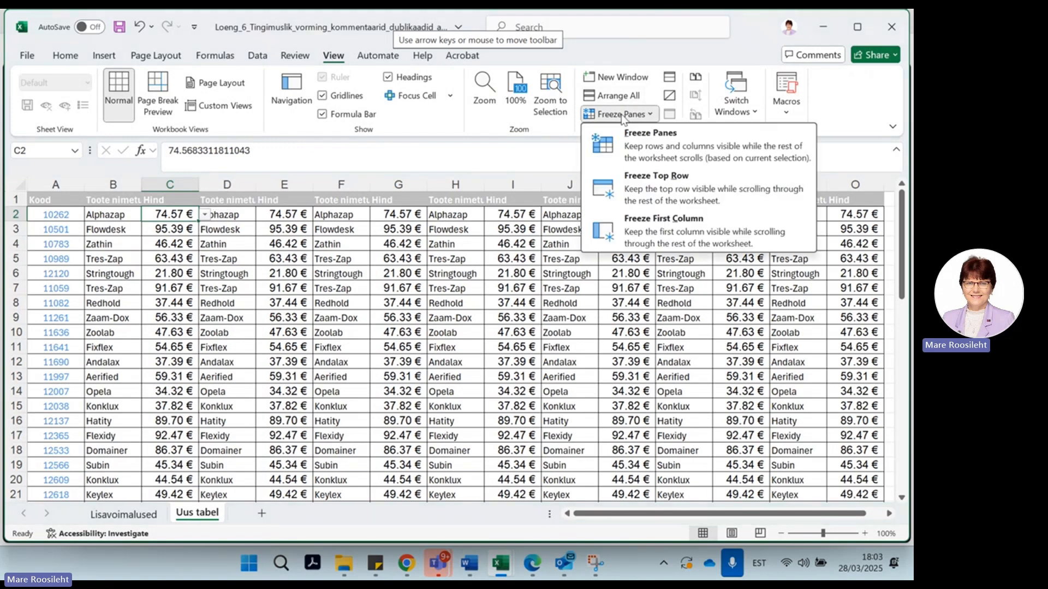
left_click(652, 134)
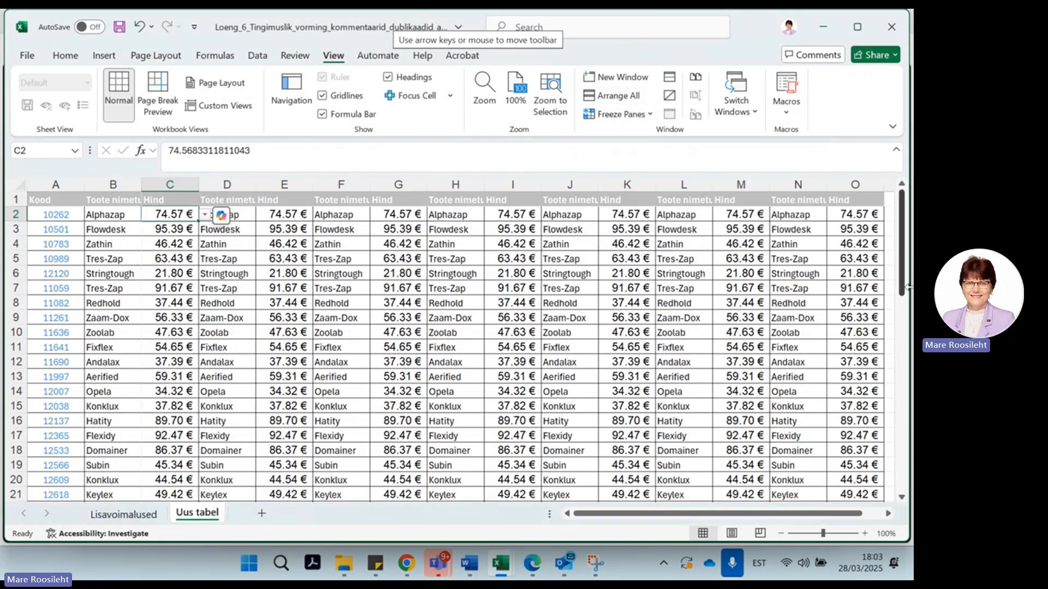
Check the frozen Kood and Toote nimetus columns by moving across Uus tabel past its last column and back to column A
mouse_move(903, 261)
left_mouse_down()
mouse_move(910, 408)
mouse_move(903, 253)
left_mouse_up()
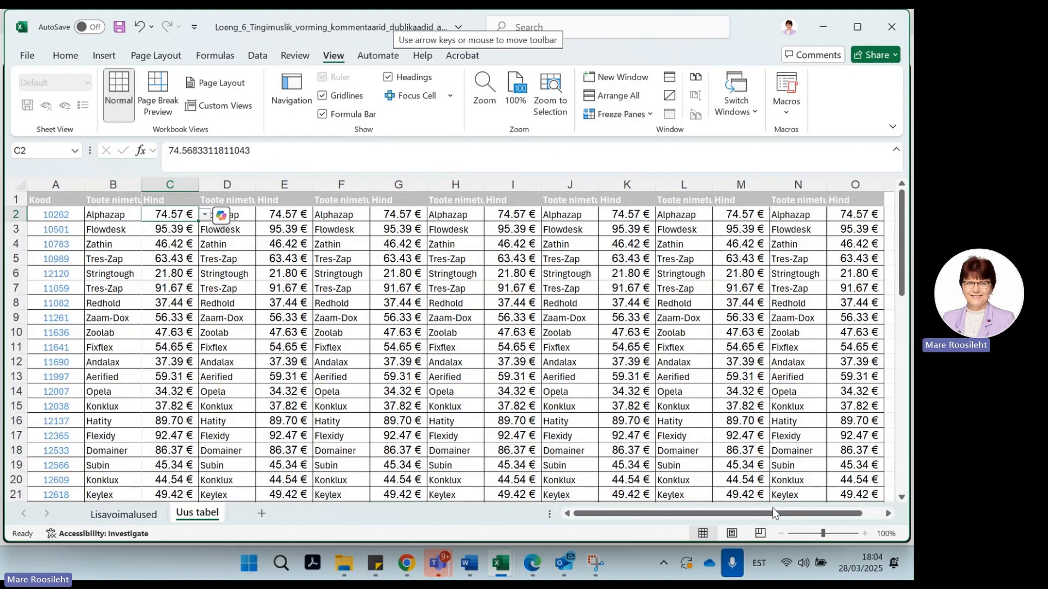
left_click_drag(776, 514, 595, 509)
left_click_drag(756, 519, 887, 515)
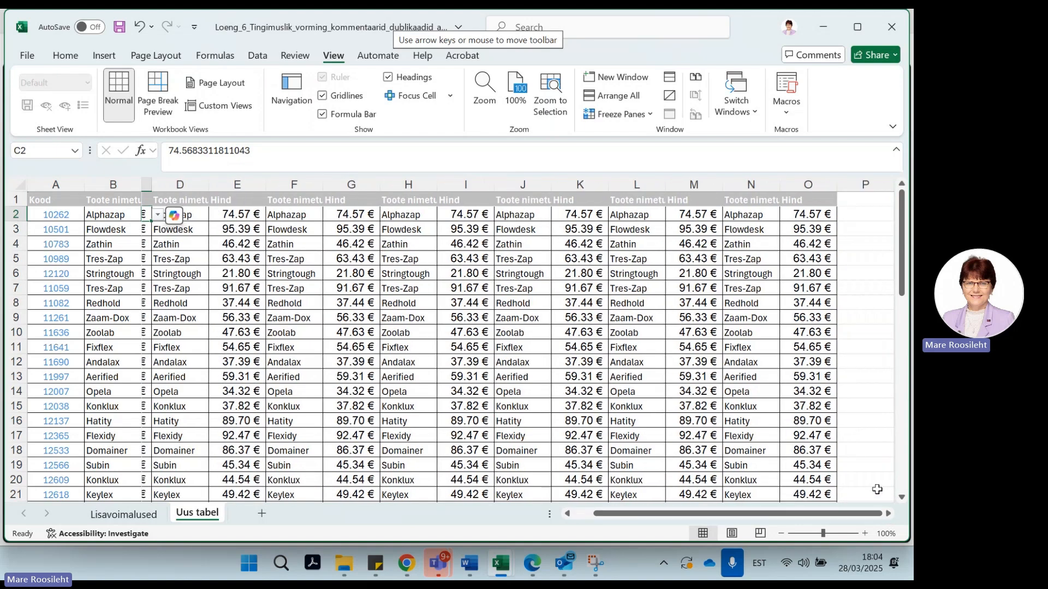
left_click(876, 490)
key("Right")
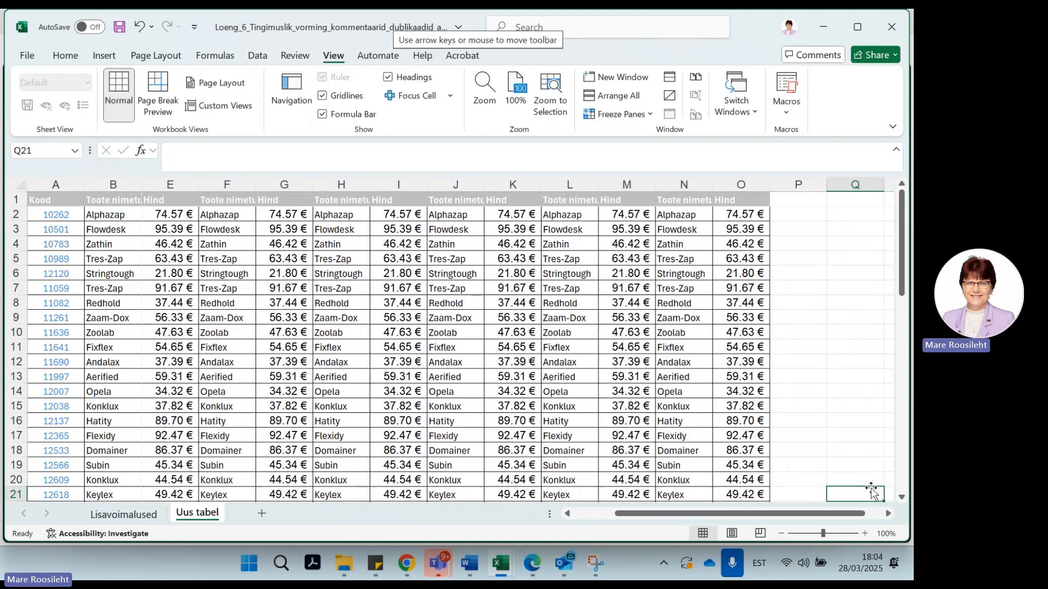
key("Right")
key("Right")
key("Right")
key("Right")
key("Right")
key("Right")
key("Right")
key("Right")
key("Right")
key("Right")
key("Right")
key("Right")
key("Left")
key("Left")
key("Left")
key("Left")
key("Left")
key("Left")
key("Left")
key("Left")
key("Left")
key("Left")
key("Left")
key("Left")
key("Left")
key("Left")
key("Left")
key("Left")
key("Left")
key("Left")
key("Left")
key("Left")
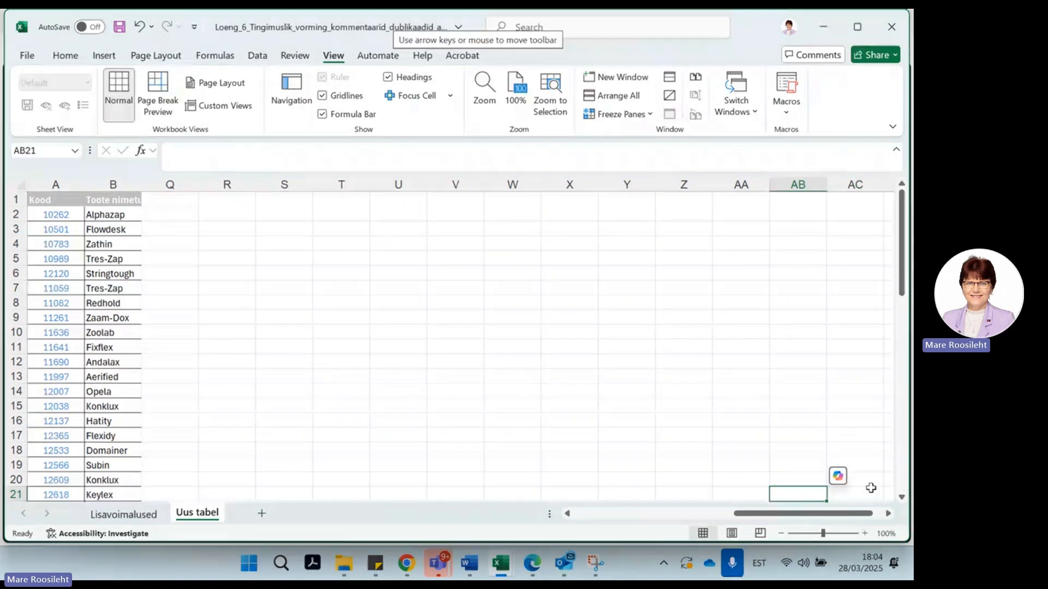
key("Left")
key("Left")
key("Left")
key("Left")
key("Left")
key("Left")
key("Left")
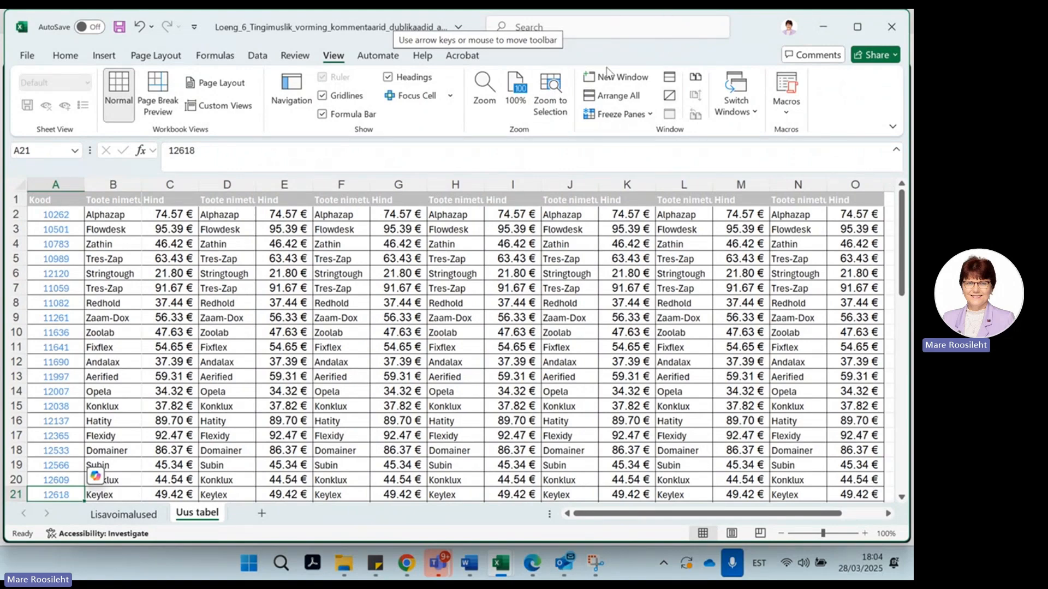
Look over the instructions and exercises on the Lisavoimalused sheet and permanently delete the Uus tabel sheet
left_click(129, 523)
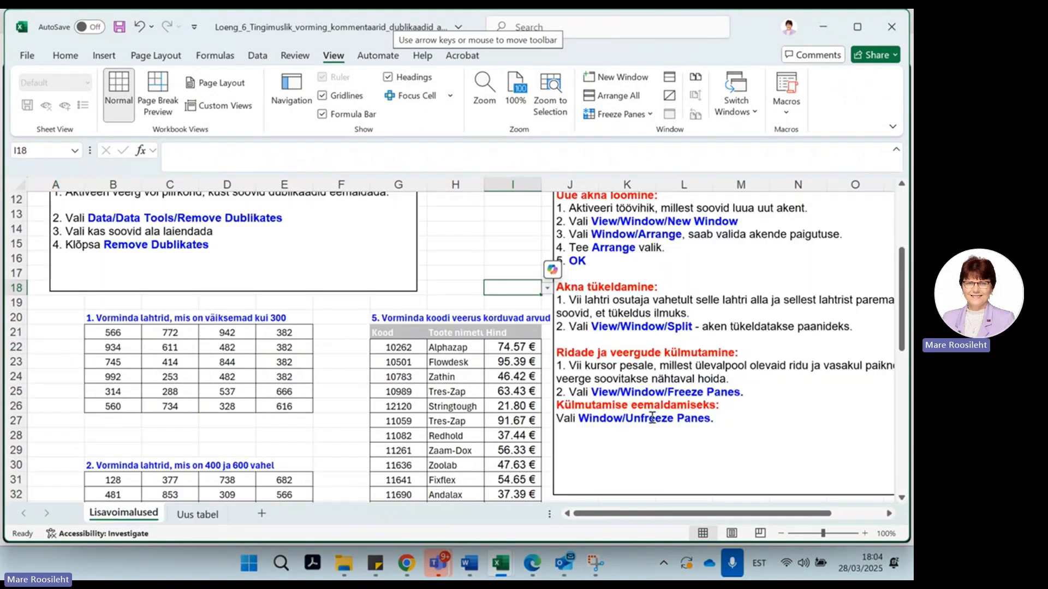
scroll(760, 424, "up", 3)
scroll(762, 424, "up", 1)
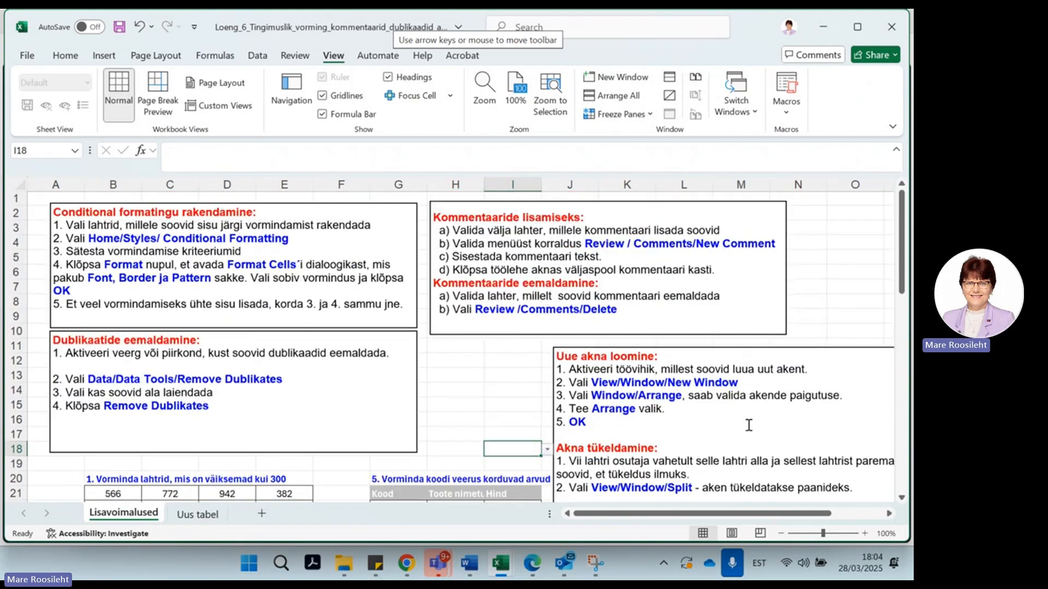
scroll(481, 369, "down", 11)
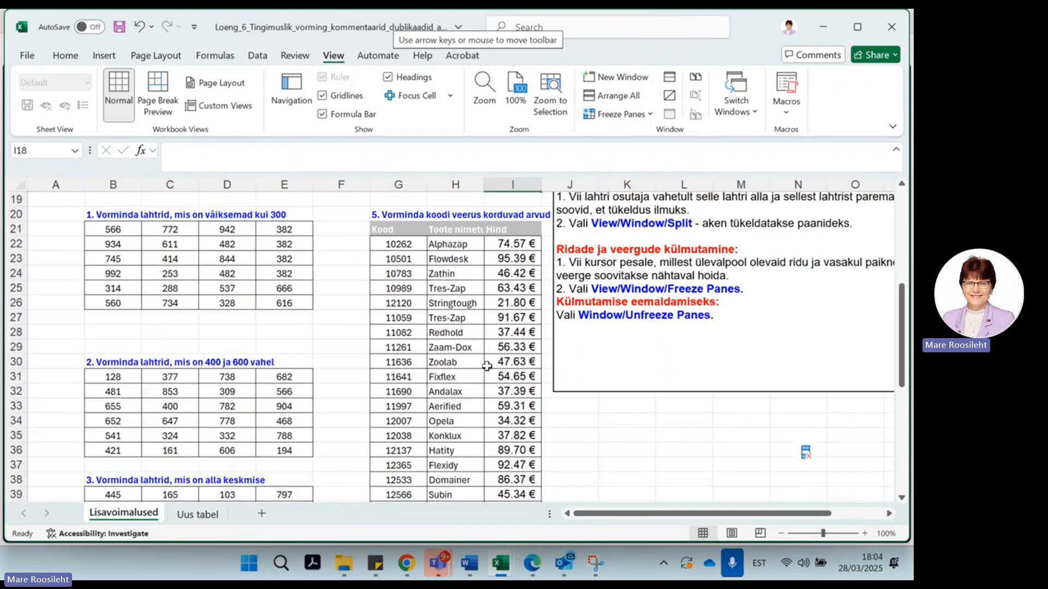
scroll(487, 366, "up", 11)
left_click(197, 514)
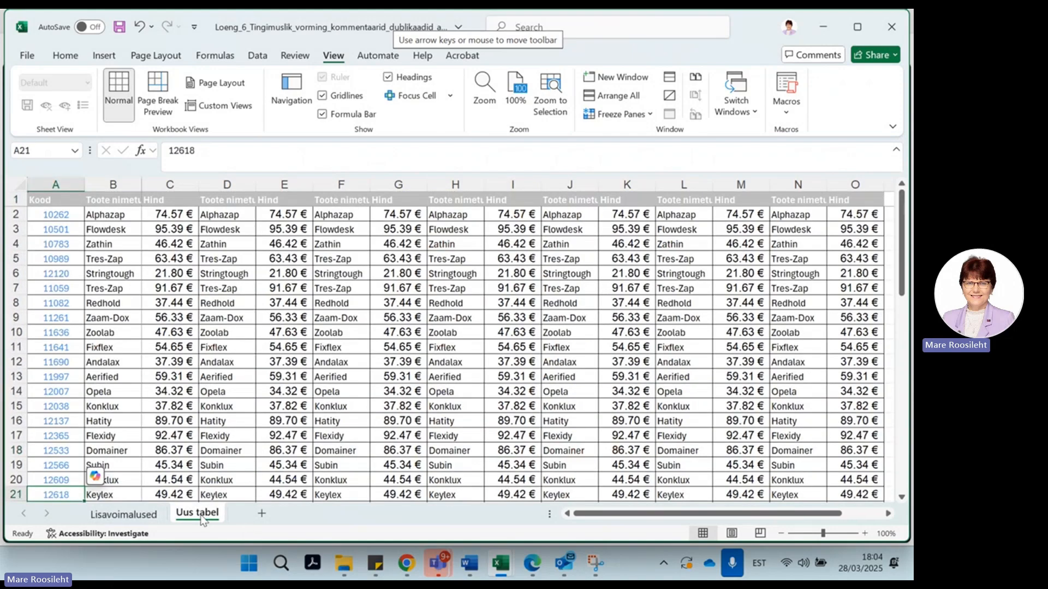
right_click(198, 513)
left_click(235, 311)
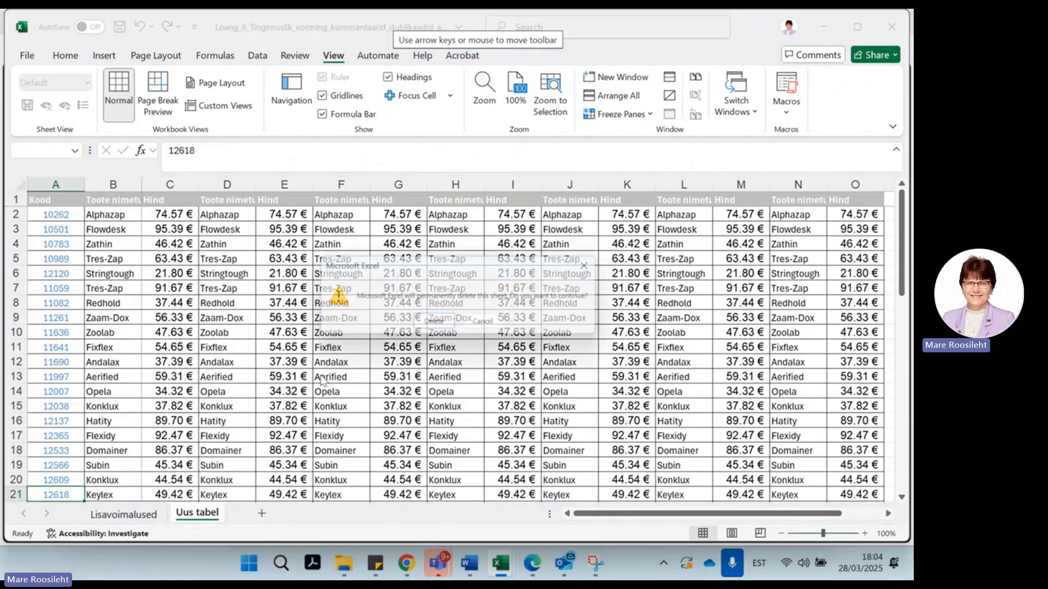
left_click(435, 325)
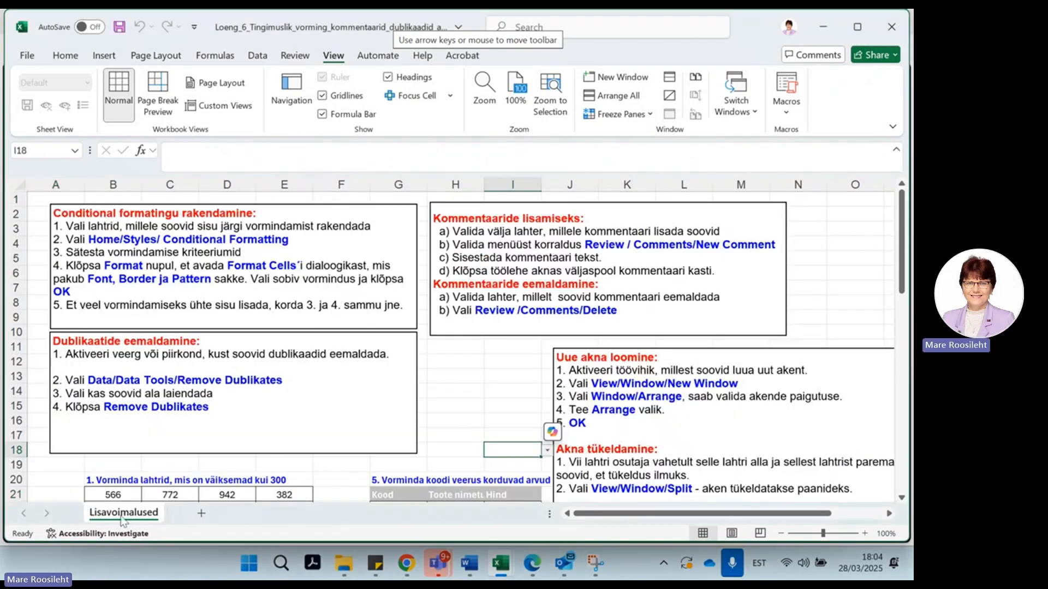